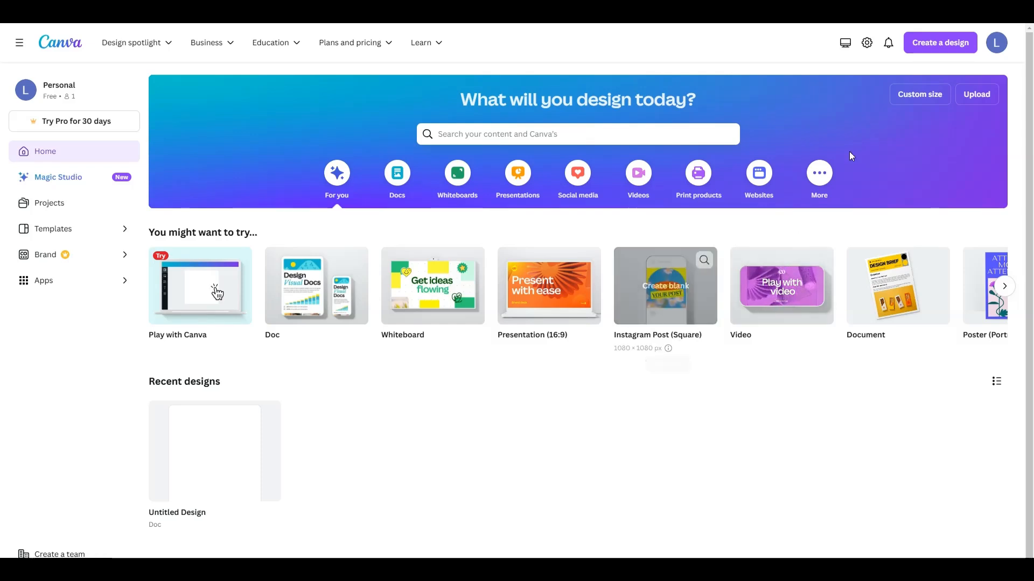
# Create a blank Doc, find the Google Drive app among the available apps and open it in the document.
pyautogui.click(934, 50)
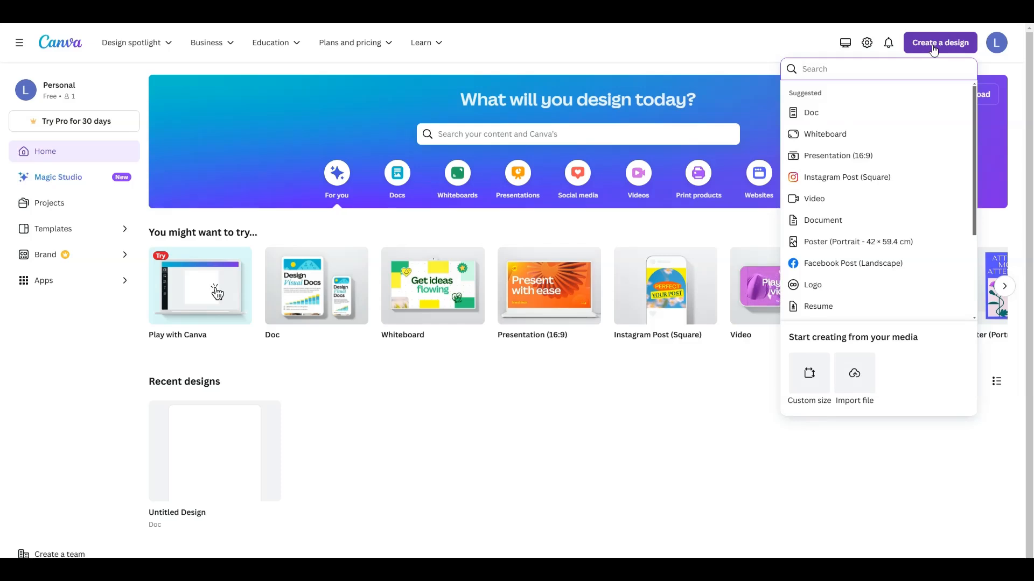
pyautogui.click(838, 114)
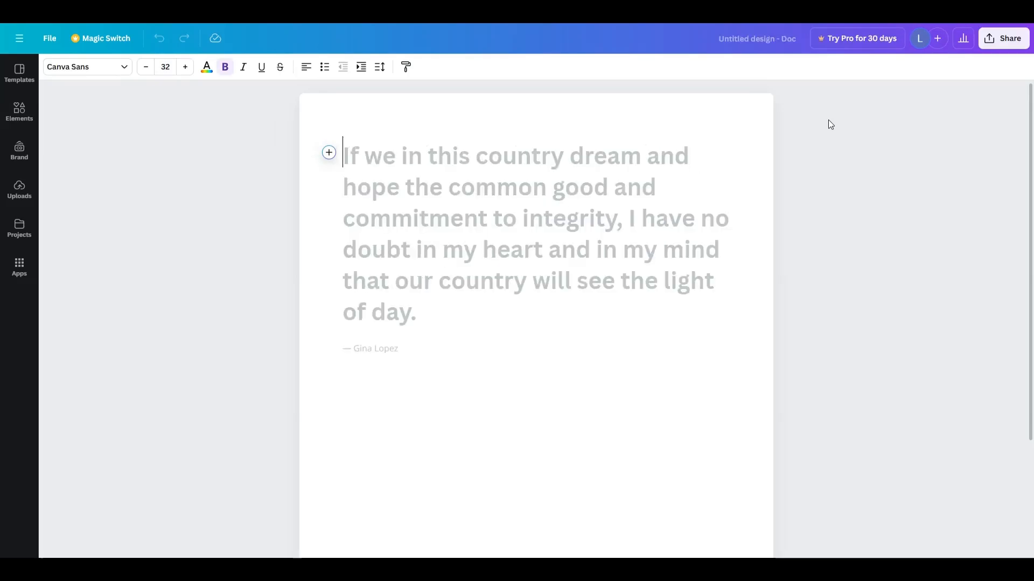
pyautogui.click(21, 275)
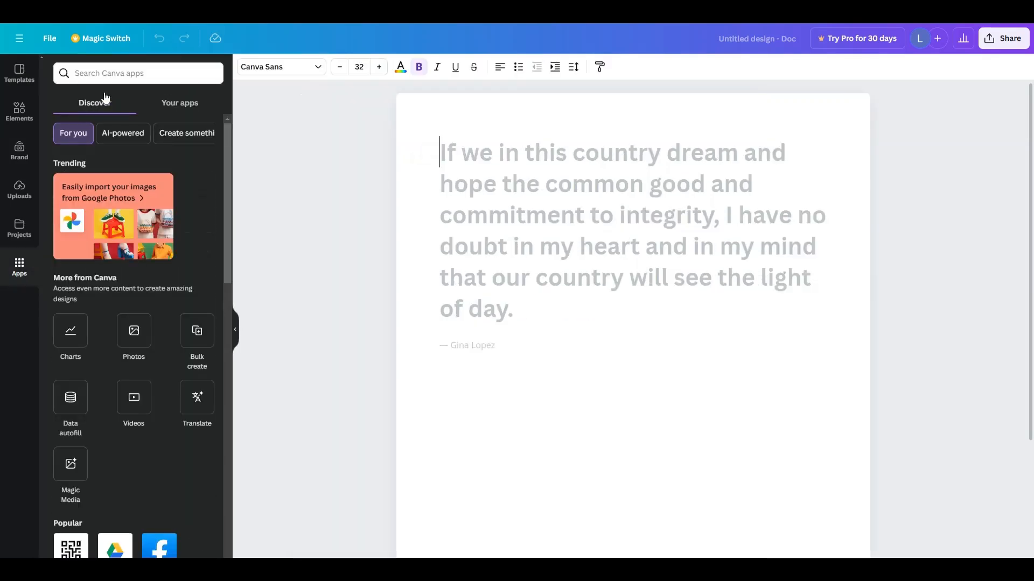
pyautogui.click(129, 71)
pyautogui.write('google ')
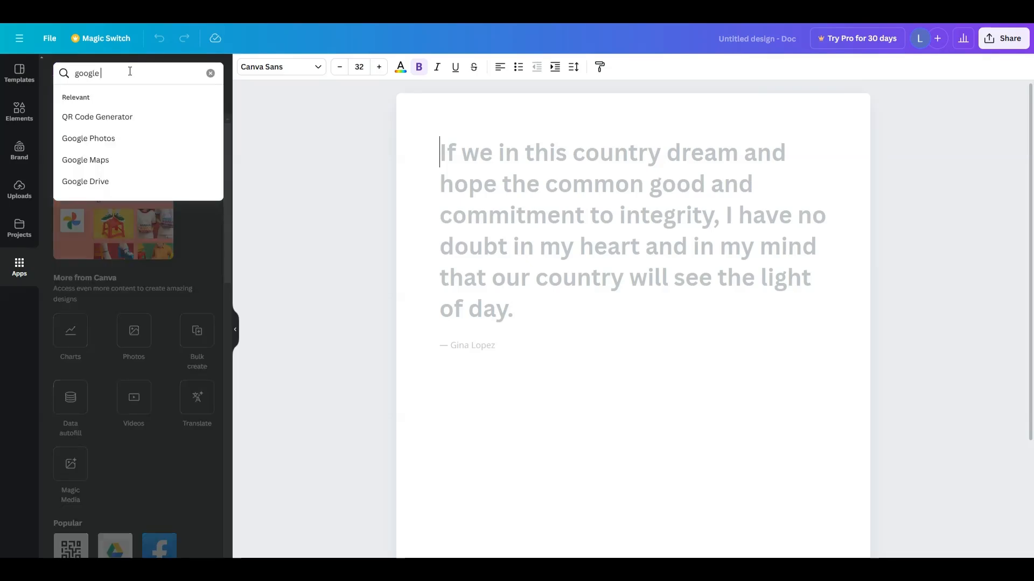
pyautogui.write('drive')
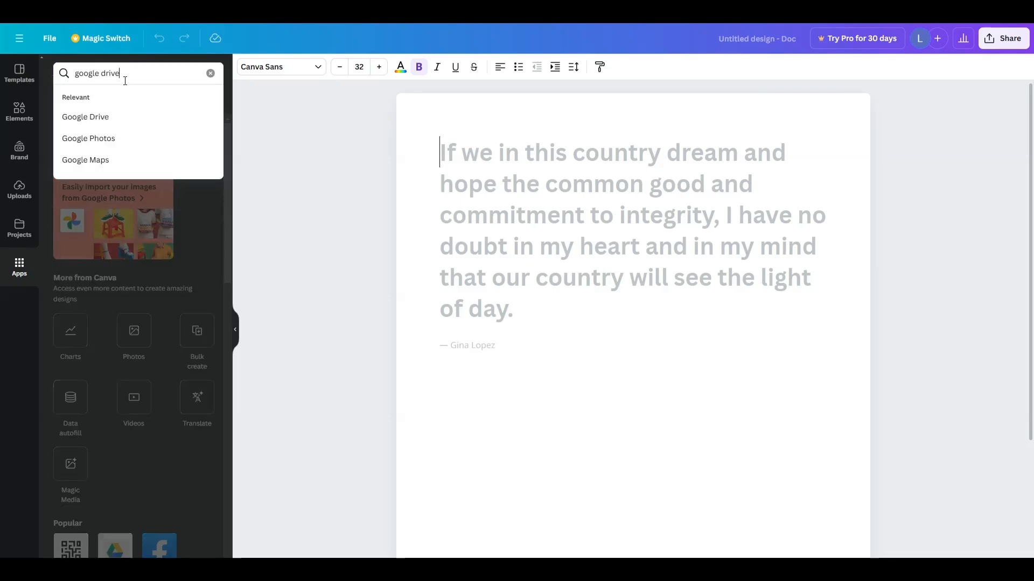
pyautogui.click(112, 116)
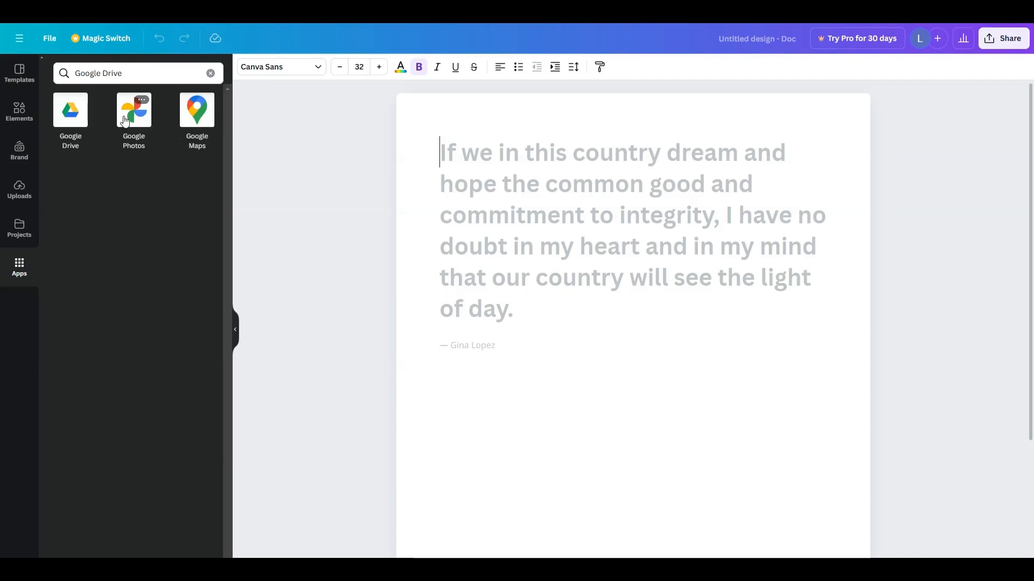
pyautogui.click(75, 112)
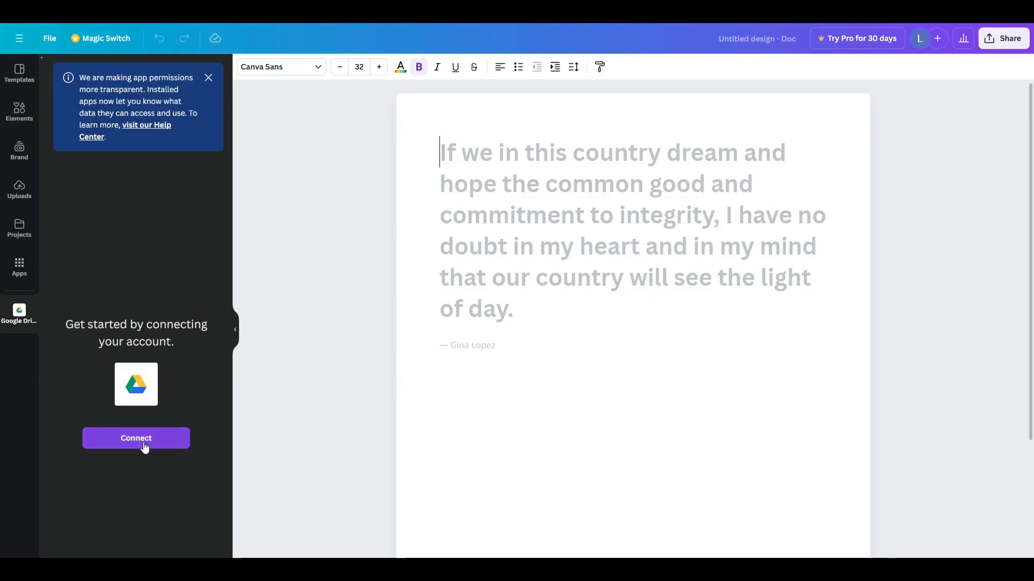
# Connect the Google Drive app to the first listed Google account, granting Canva all the requested access permissions.
pyautogui.click(144, 447)
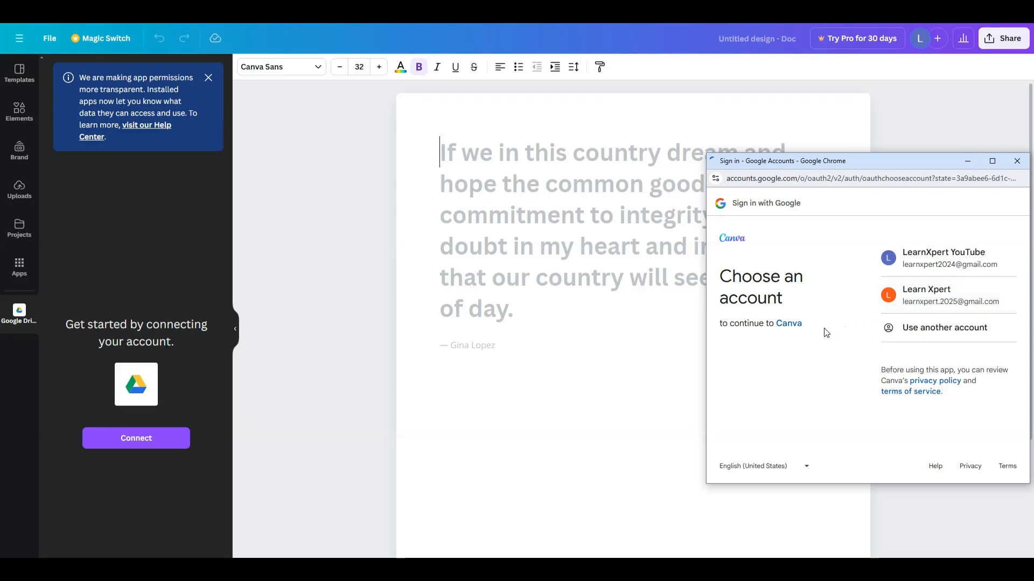
pyautogui.click(924, 259)
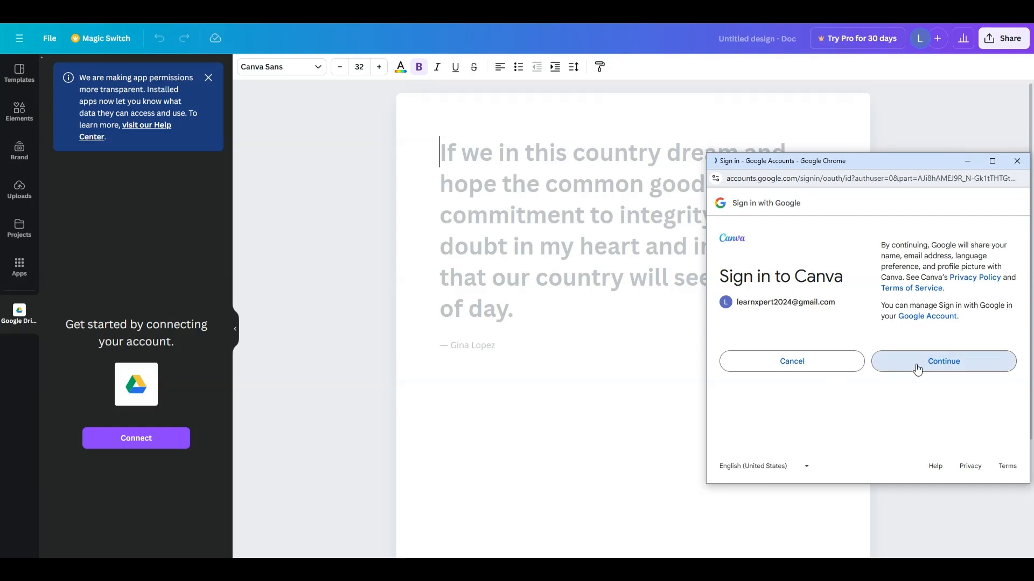
pyautogui.click(916, 369)
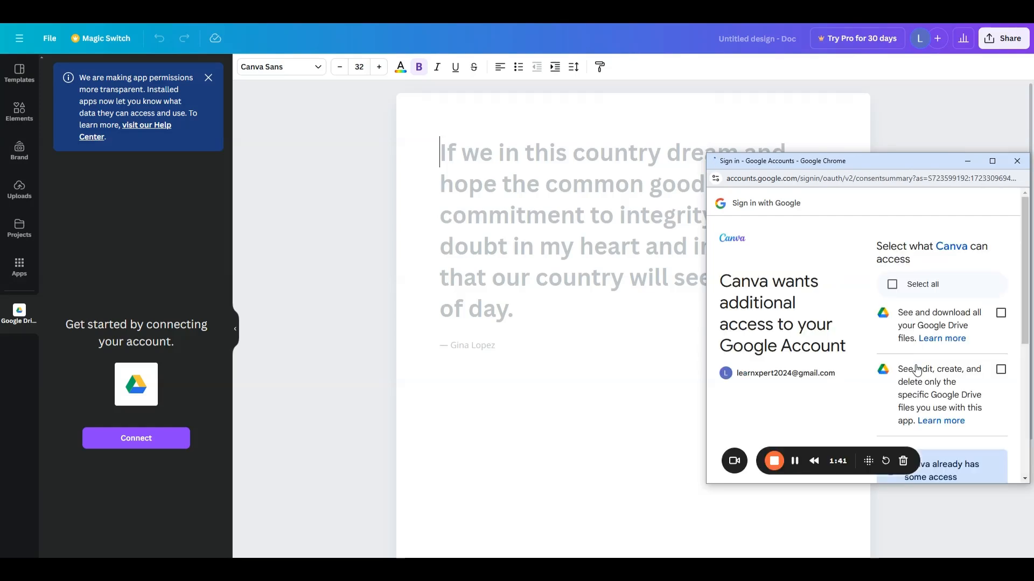
pyautogui.click(892, 284)
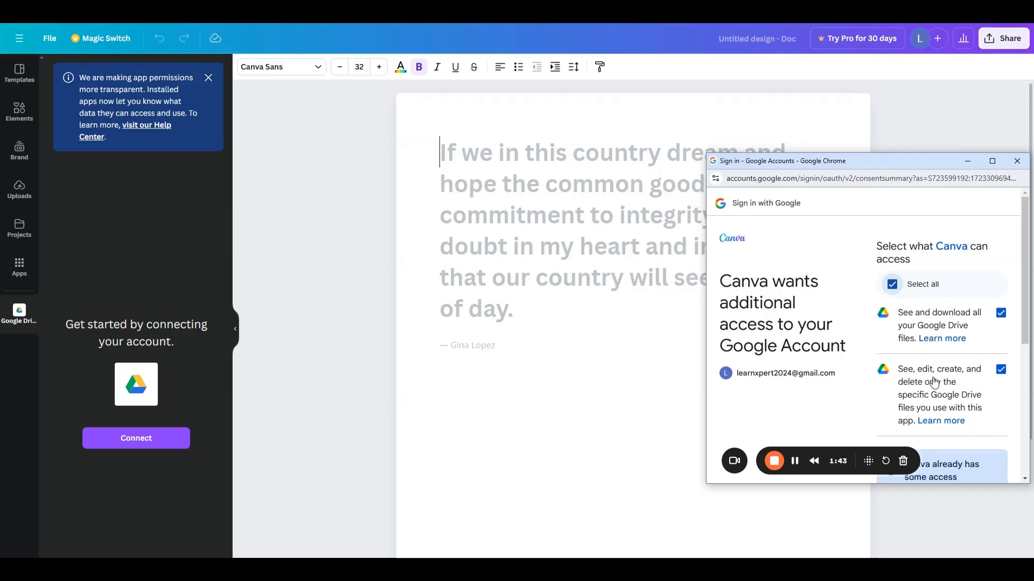
pyautogui.scroll(-5, 953, 404)
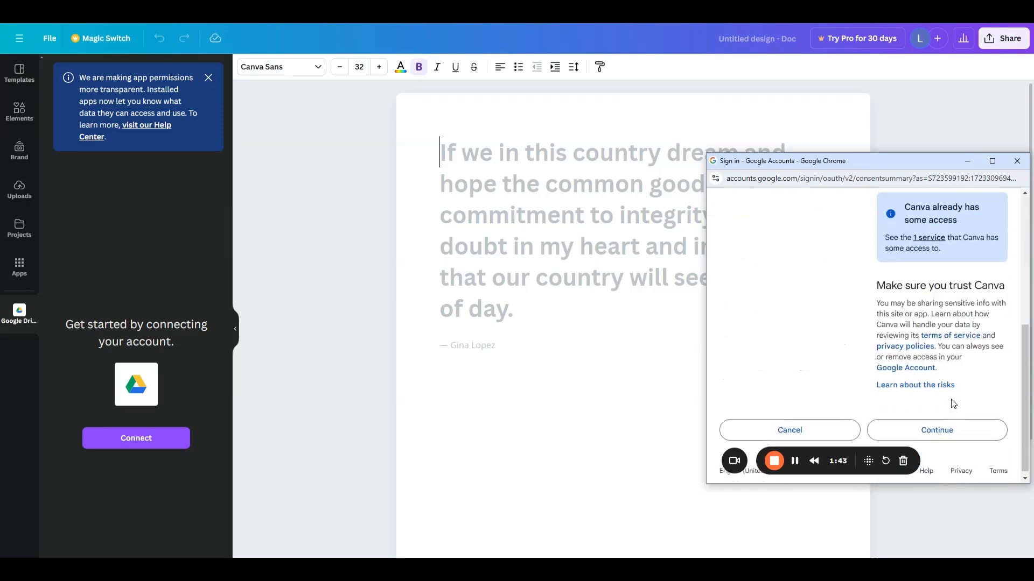
pyautogui.click(924, 430)
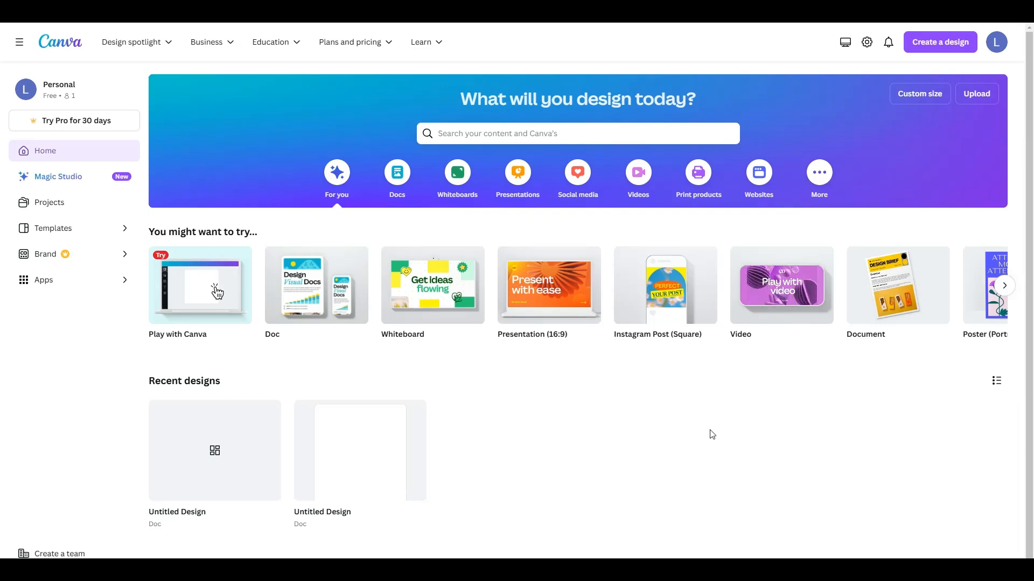
# Create a blank Instagram Post (Square) design and add a heading reading "Title!" in the upper middle of the page.
pyautogui.click(945, 46)
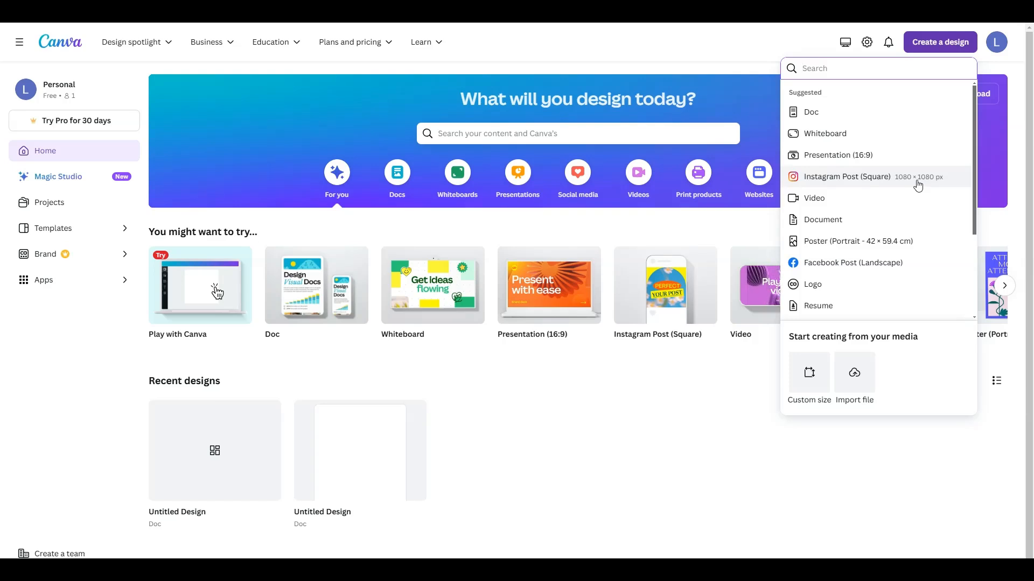
pyautogui.click(861, 183)
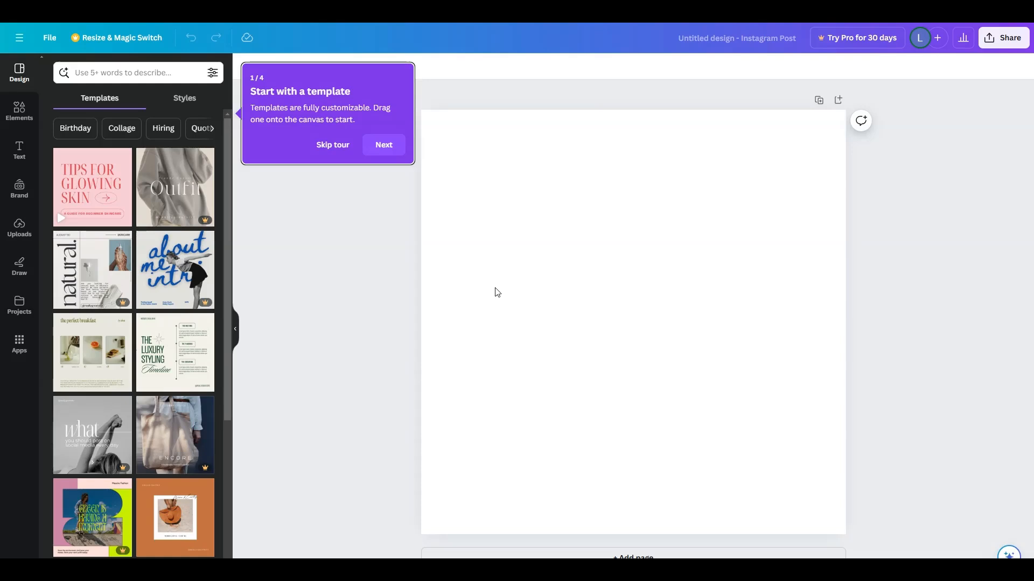
pyautogui.click(15, 161)
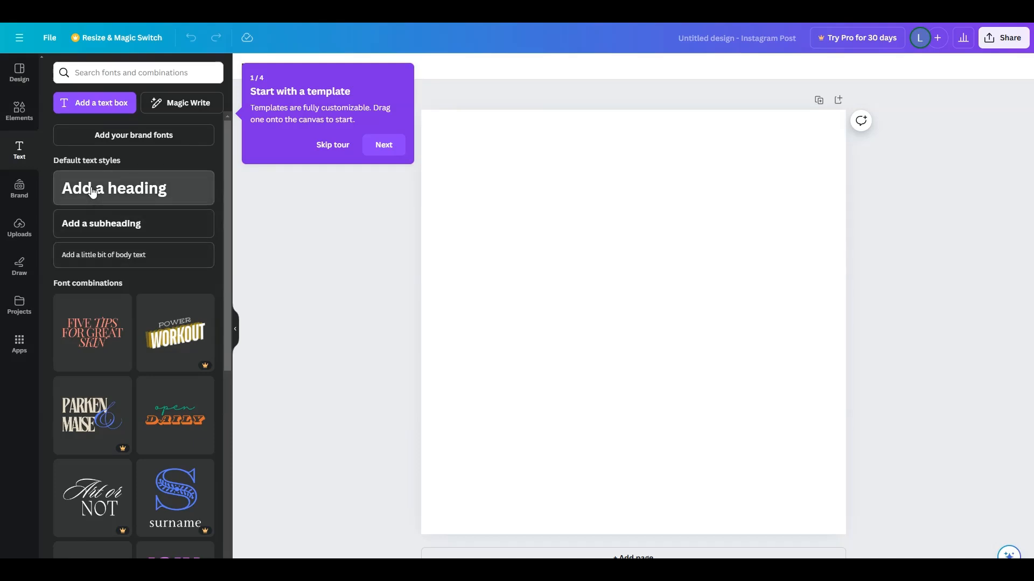
pyautogui.moveTo(95, 191); pyautogui.dragTo(596, 235)
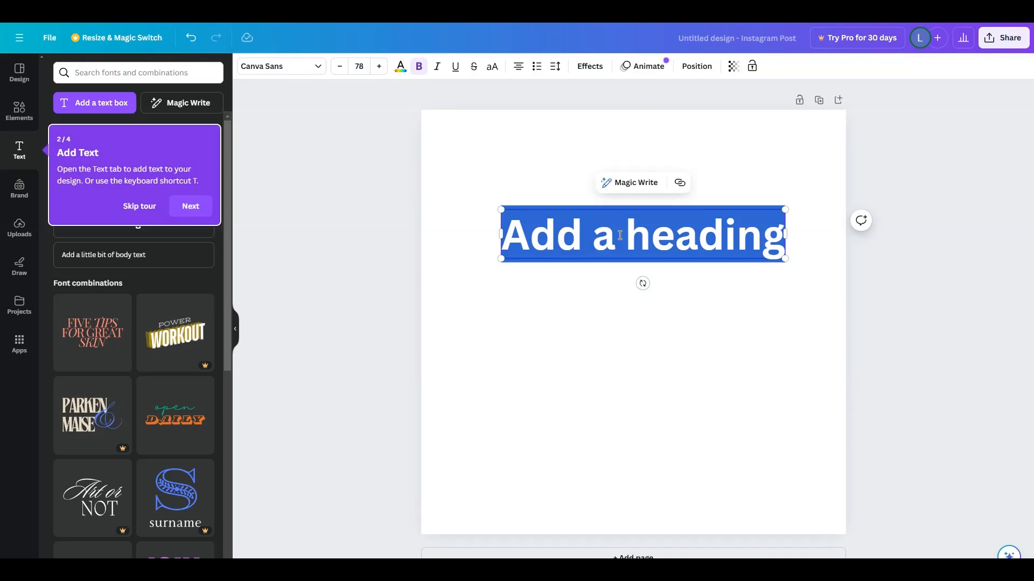
pyautogui.doubleClick(623, 235)
pyautogui.hotkey('ctrl', 'a')
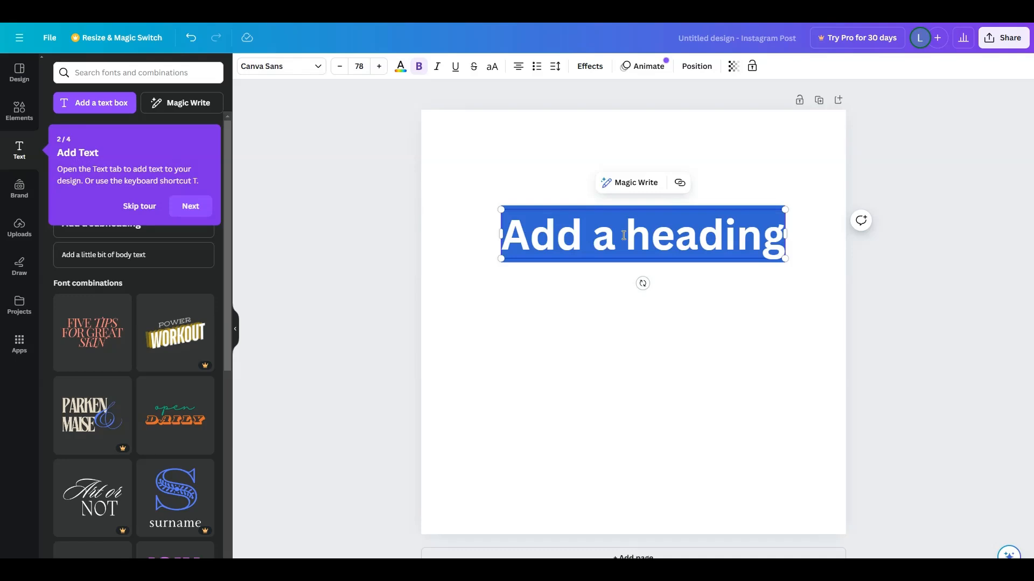
pyautogui.write('Title!')
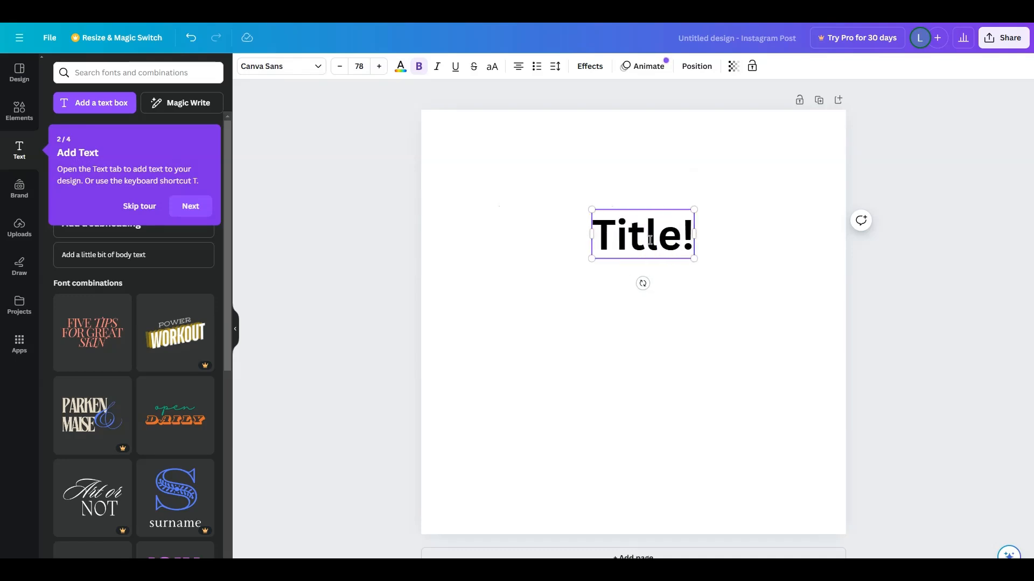
pyautogui.click(644, 318)
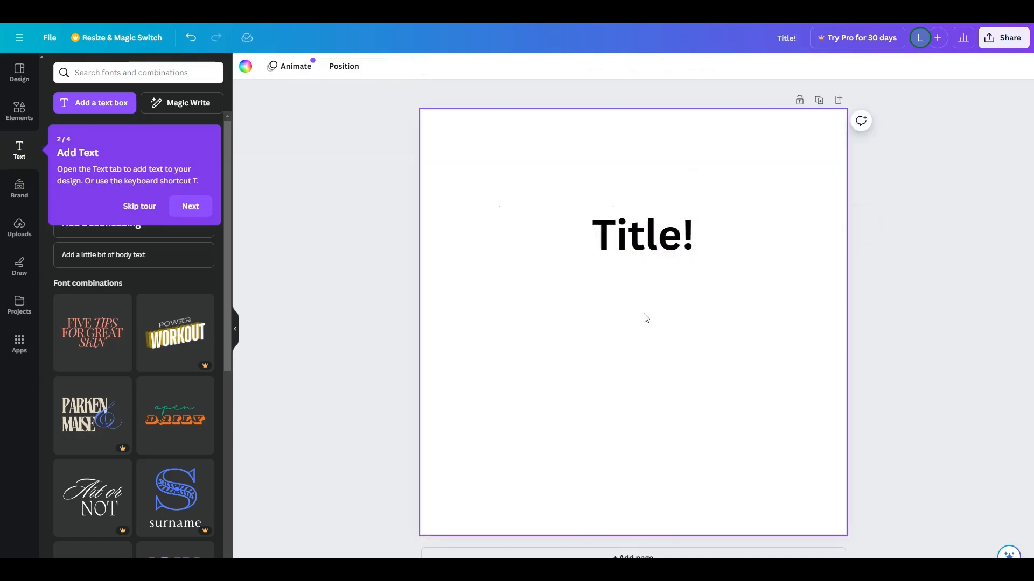
# Add a square shape below the heading, slightly left of the page's centre, and dismiss the guided tour.
pyautogui.click(19, 116)
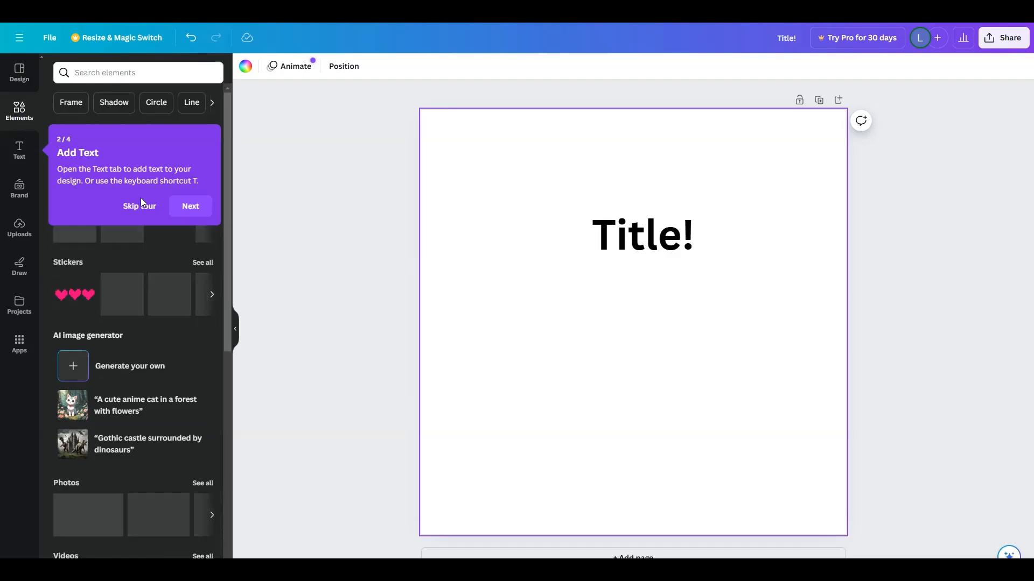
pyautogui.click(186, 210)
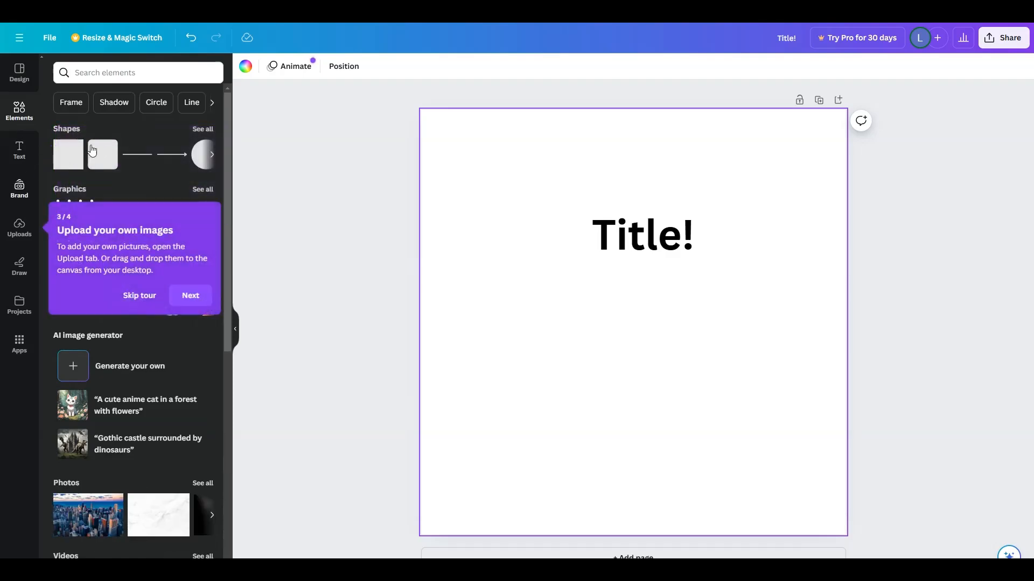
pyautogui.moveTo(68, 154); pyautogui.dragTo(498, 365)
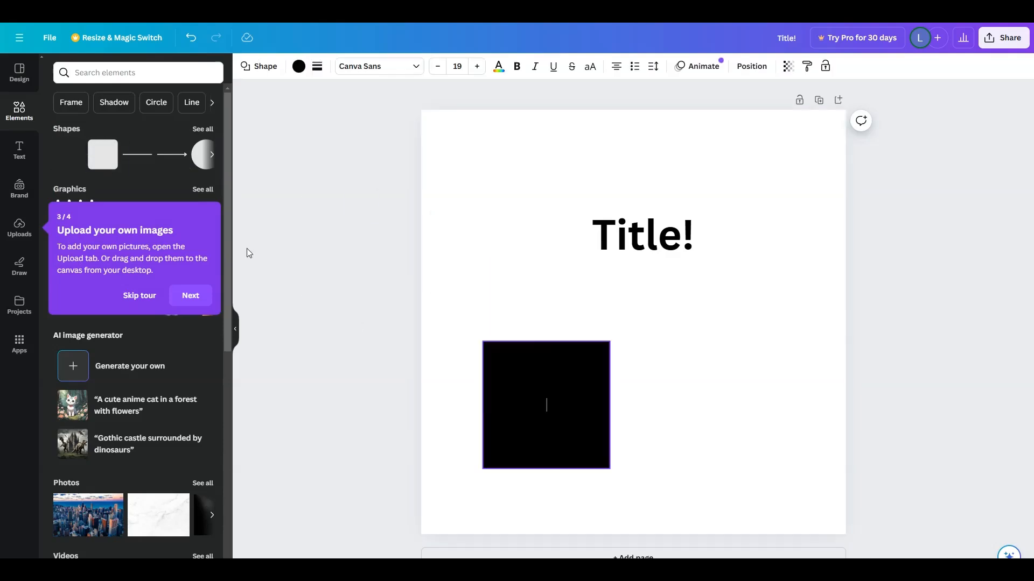
pyautogui.click(142, 295)
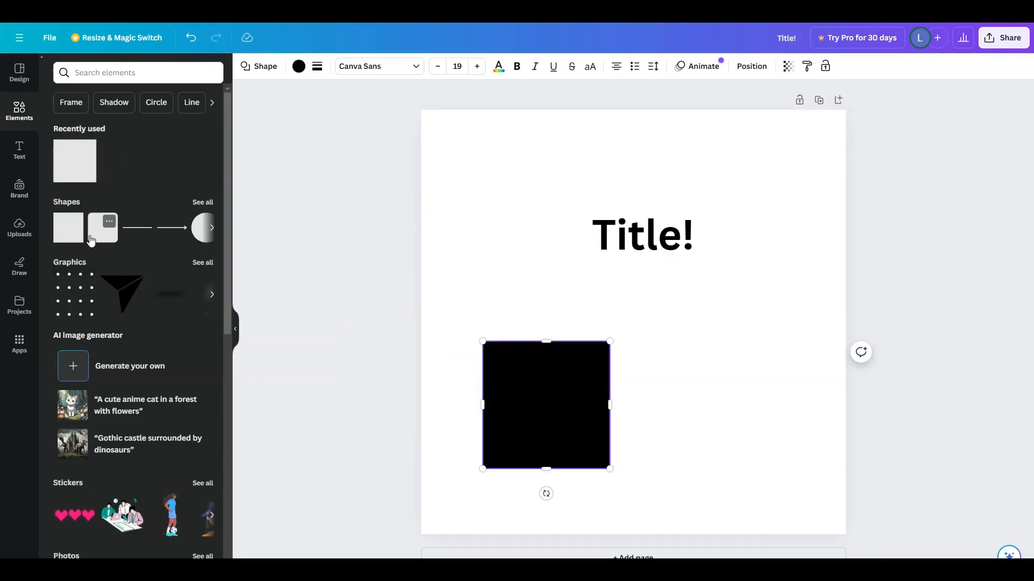
# Place the black paper-plane graphic beside the heading, scaled down to clear the text and rotated slightly.
pyautogui.moveTo(123, 295); pyautogui.dragTo(484, 210)
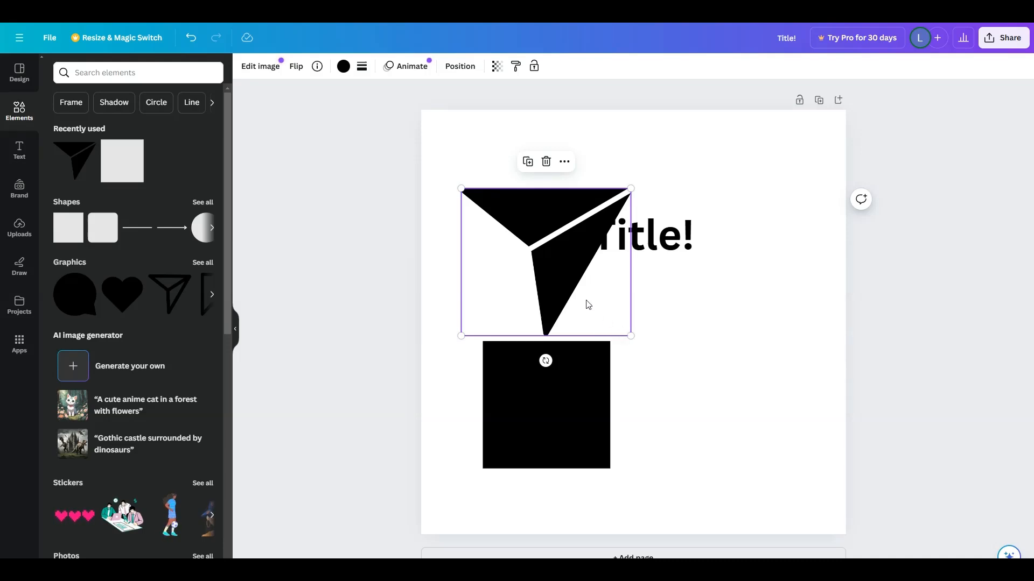
pyautogui.moveTo(632, 337); pyautogui.dragTo(565, 279)
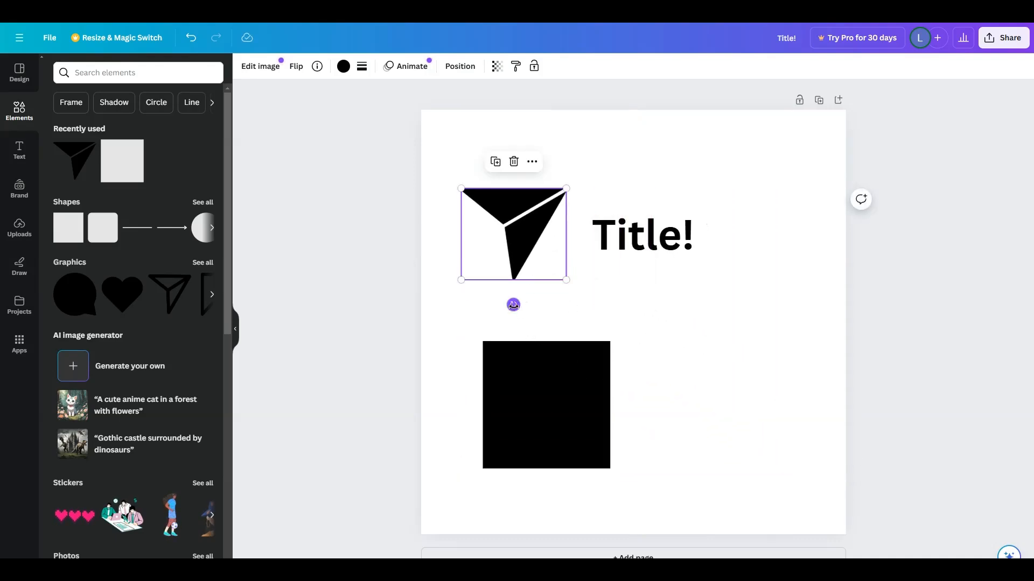
pyautogui.moveTo(513, 304)
pyautogui.mouseDown()
pyautogui.moveTo(560, 290)
pyautogui.moveTo(502, 321)
pyautogui.moveTo(515, 324)
pyautogui.mouseUp()
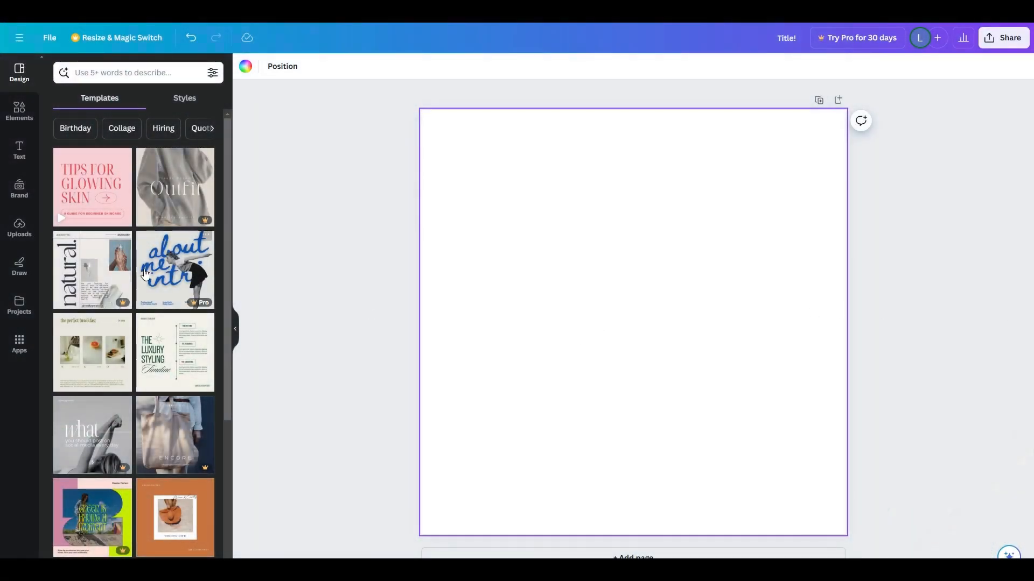
# Browse the design elements and search them for "coffee".
pyautogui.click(19, 111)
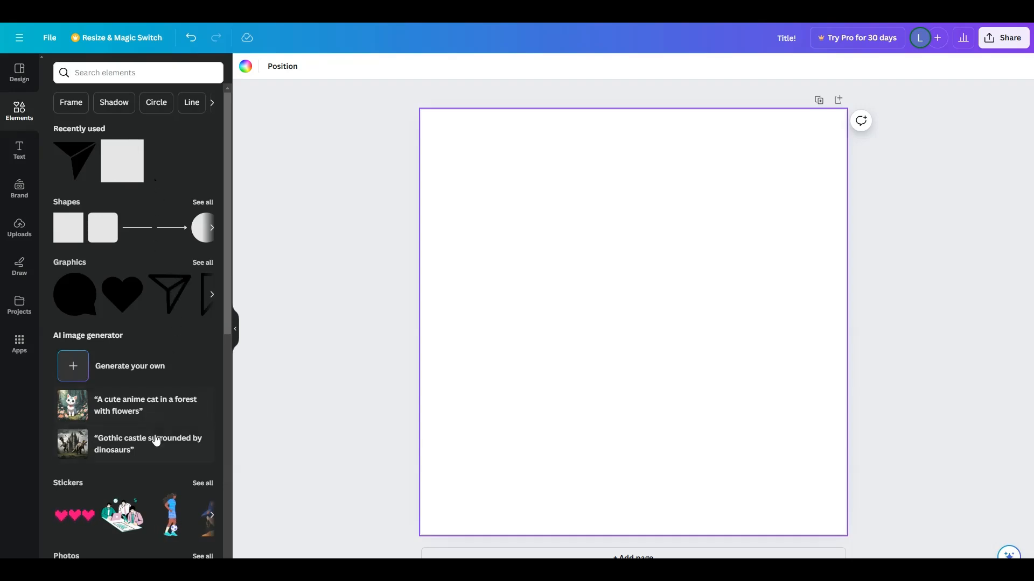
pyautogui.scroll(-5, 150, 441)
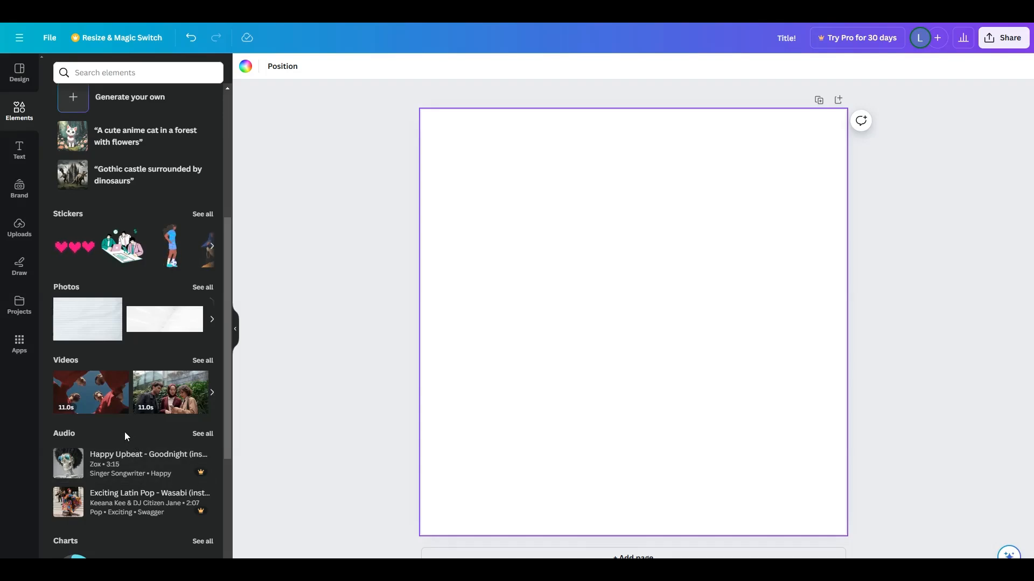
pyautogui.scroll(1, 125, 427)
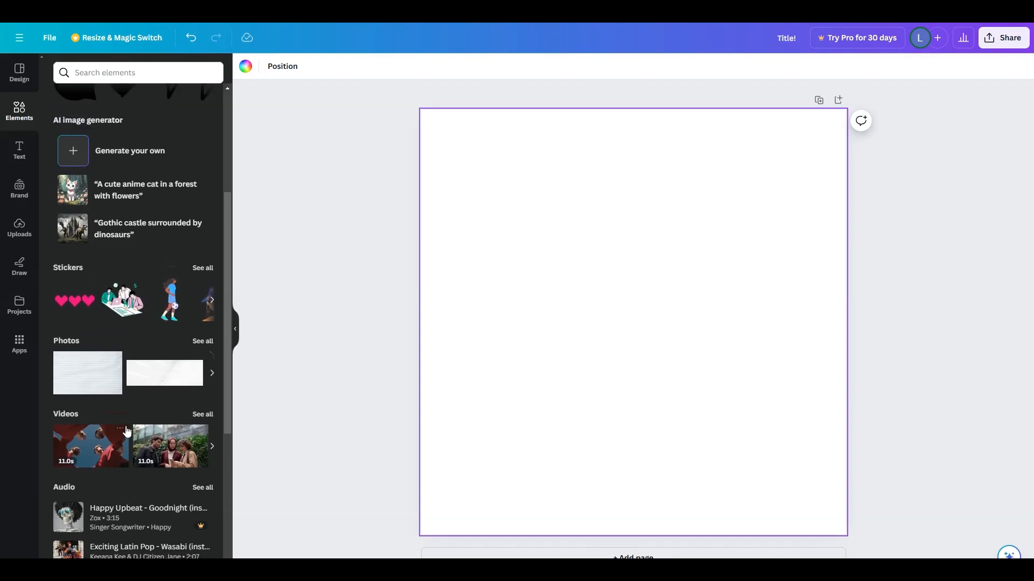
pyautogui.scroll(4, 127, 430)
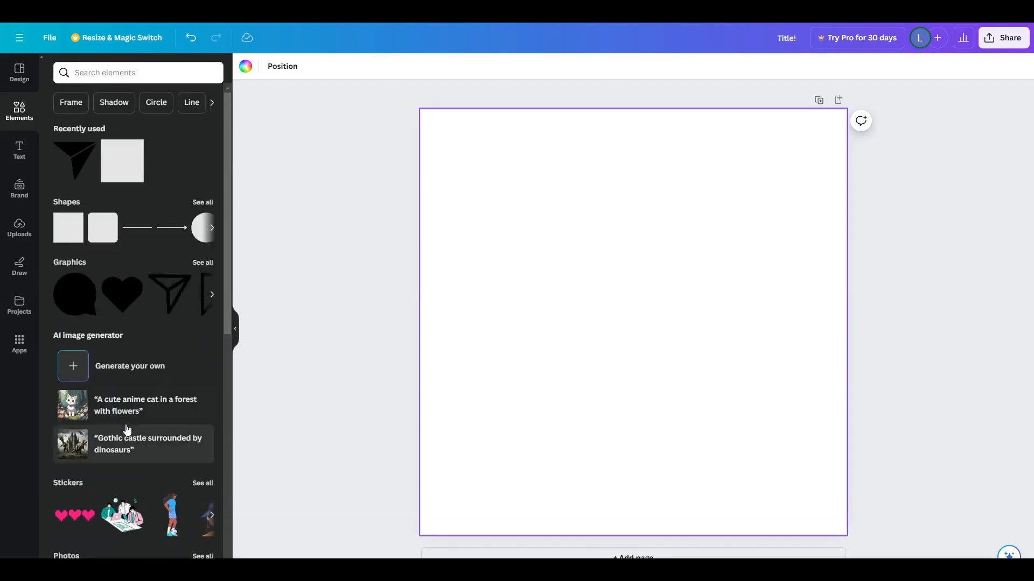
pyautogui.click(163, 78)
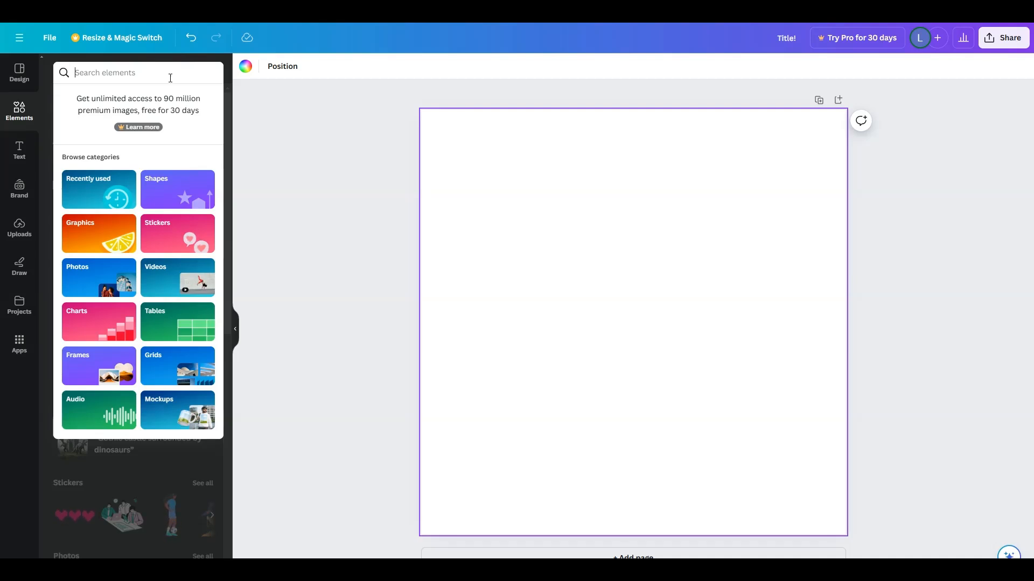
pyautogui.write('cof')
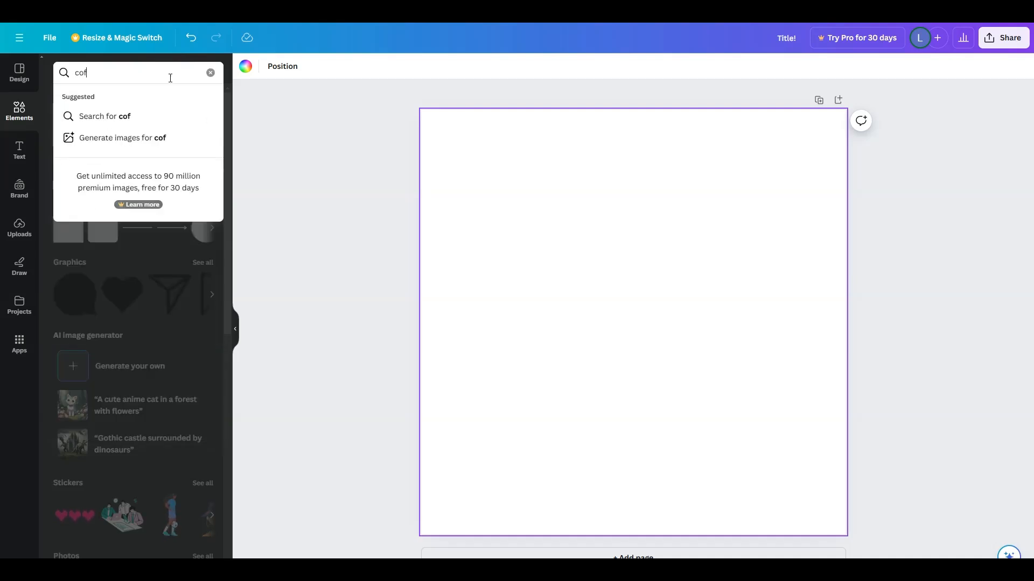
pyautogui.write('fee')
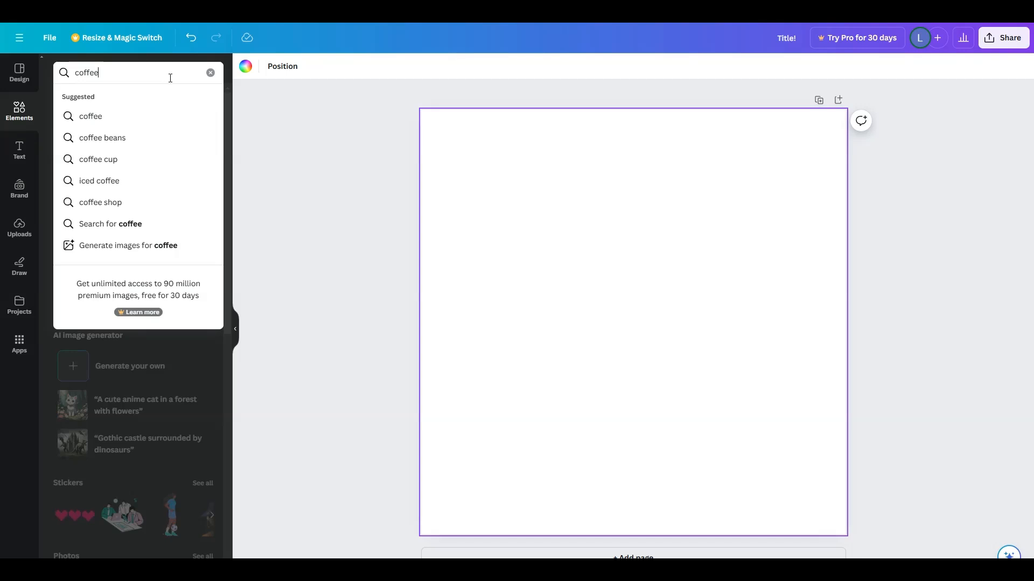
pyautogui.press('Return')
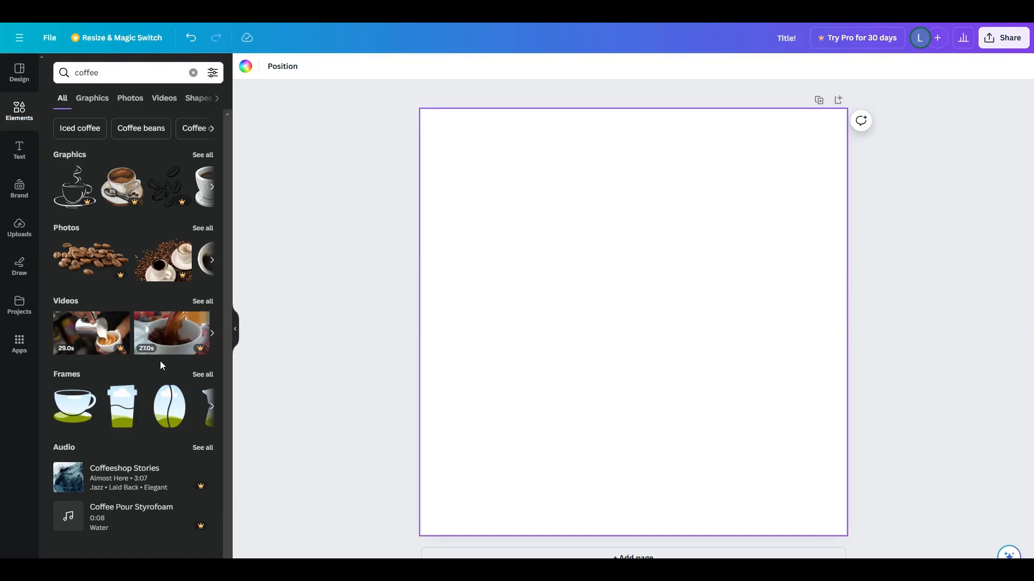
# From all the coffee graphics, add the cream steaming cup and the white coffee cup side by side across the page's upper half.
pyautogui.click(113, 71)
pyautogui.doubleClick(113, 71)
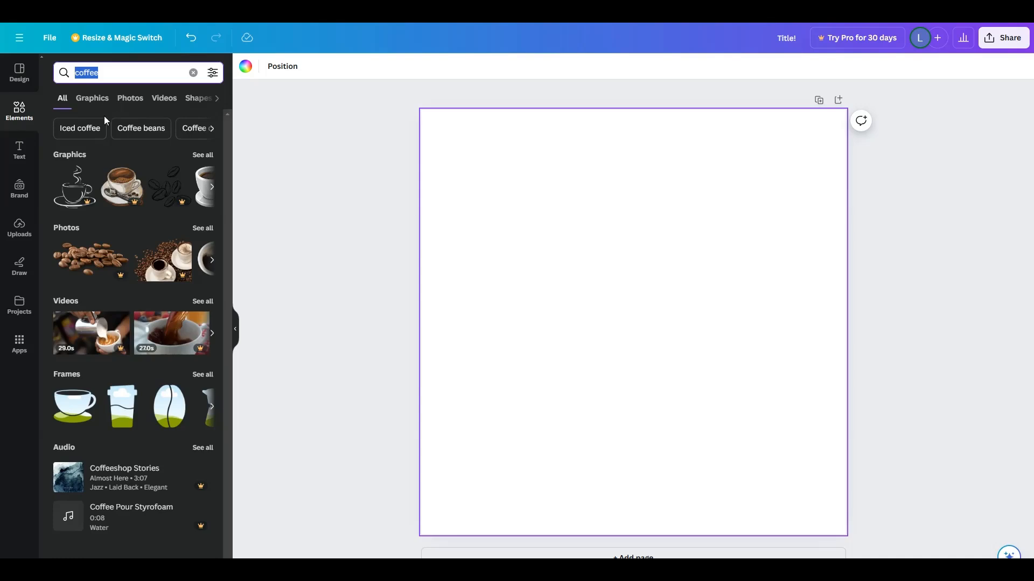
pyautogui.click(197, 156)
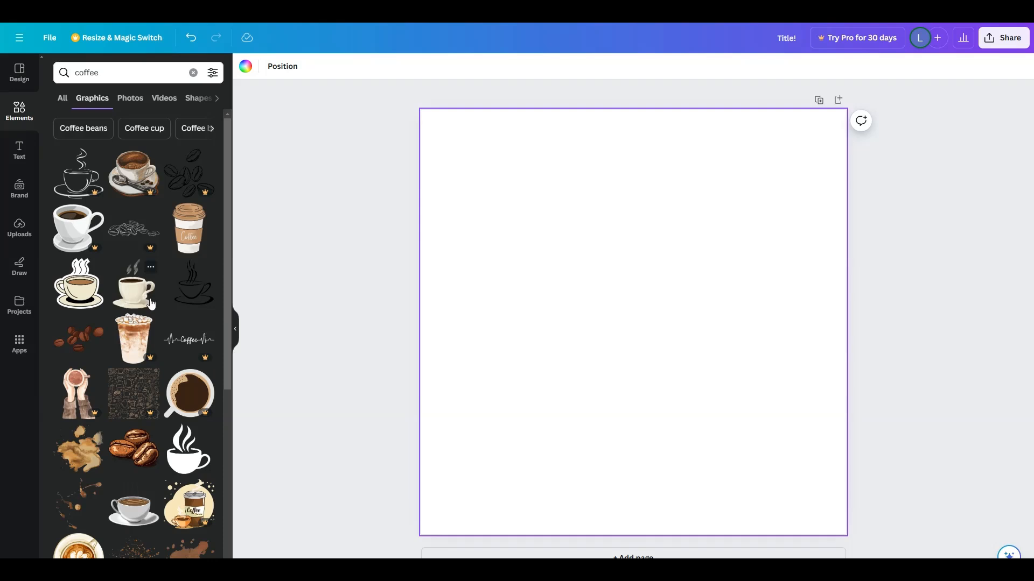
pyautogui.moveTo(72, 288); pyautogui.dragTo(514, 185)
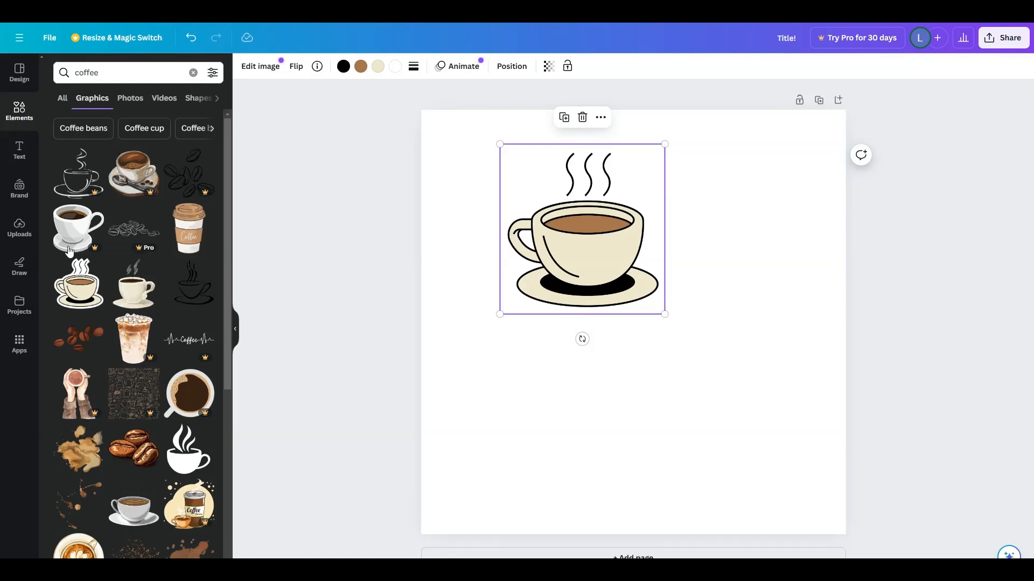
pyautogui.moveTo(73, 237); pyautogui.dragTo(708, 391)
pyautogui.click(803, 257)
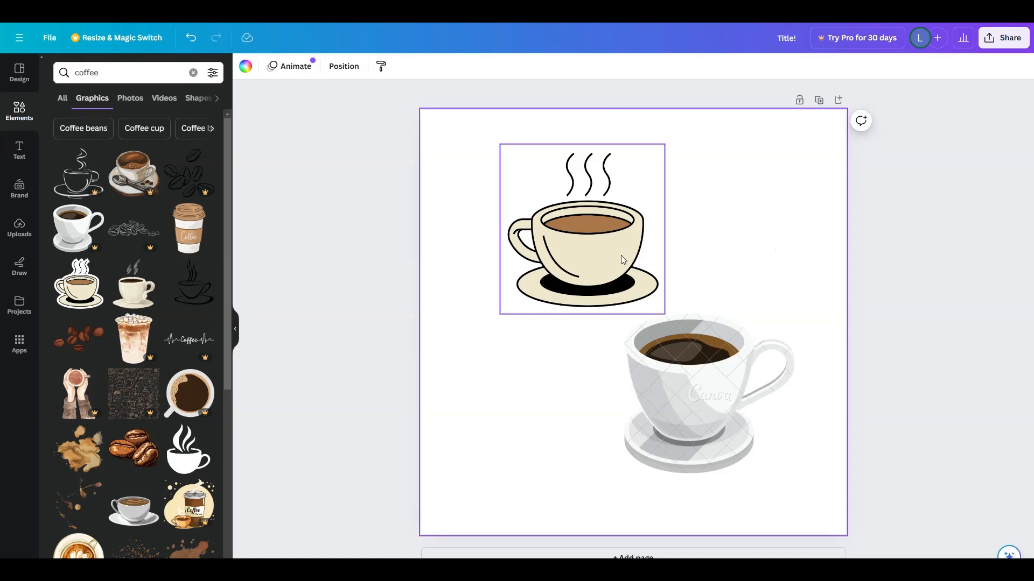
pyautogui.moveTo(618, 256); pyautogui.dragTo(559, 238)
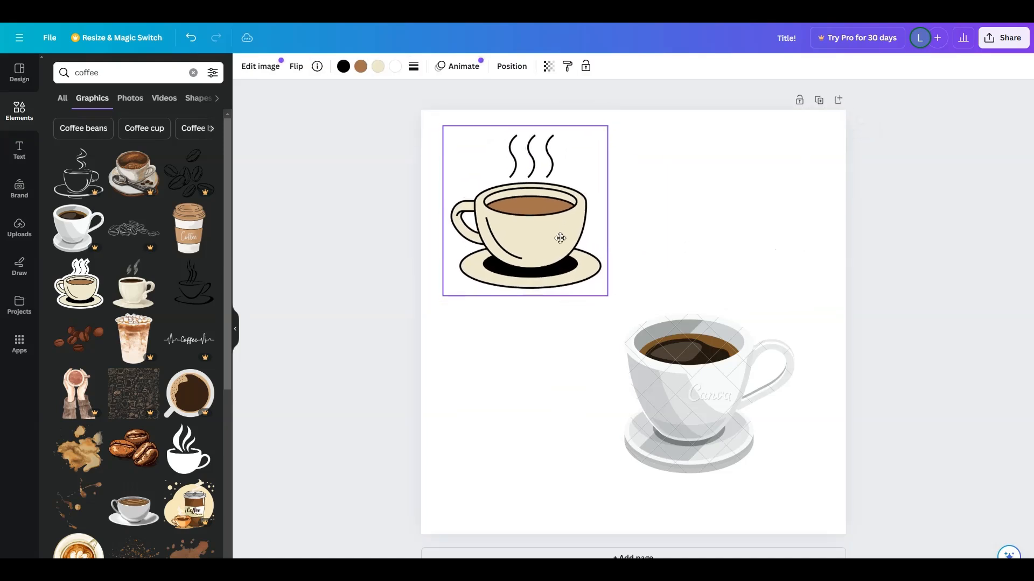
pyautogui.moveTo(693, 392); pyautogui.dragTo(703, 216)
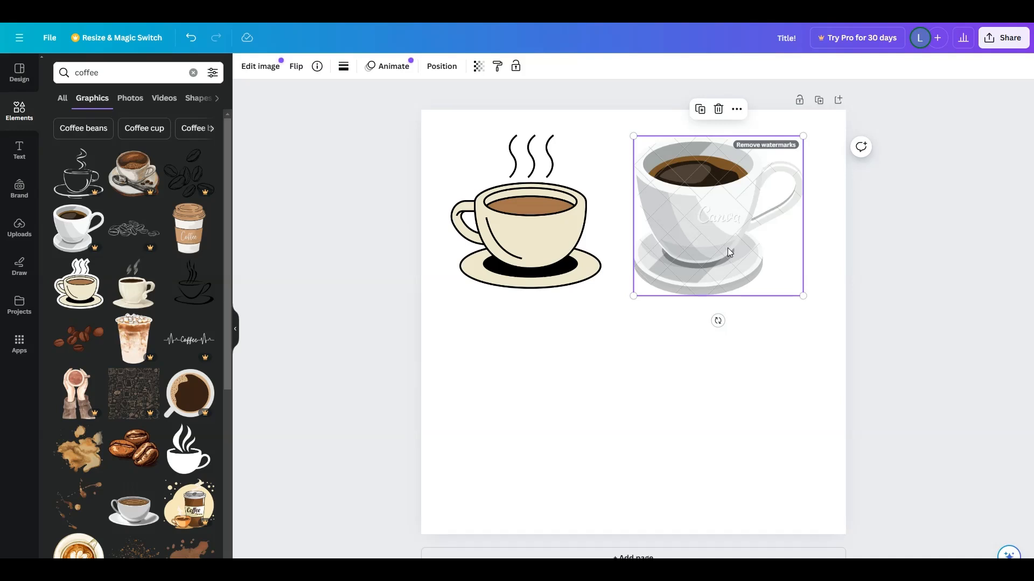
# Recolour the steaming cup graphic, making the coffee dark brown #3B1C03 and the cream cup and saucer bright blue.
pyautogui.click(544, 244)
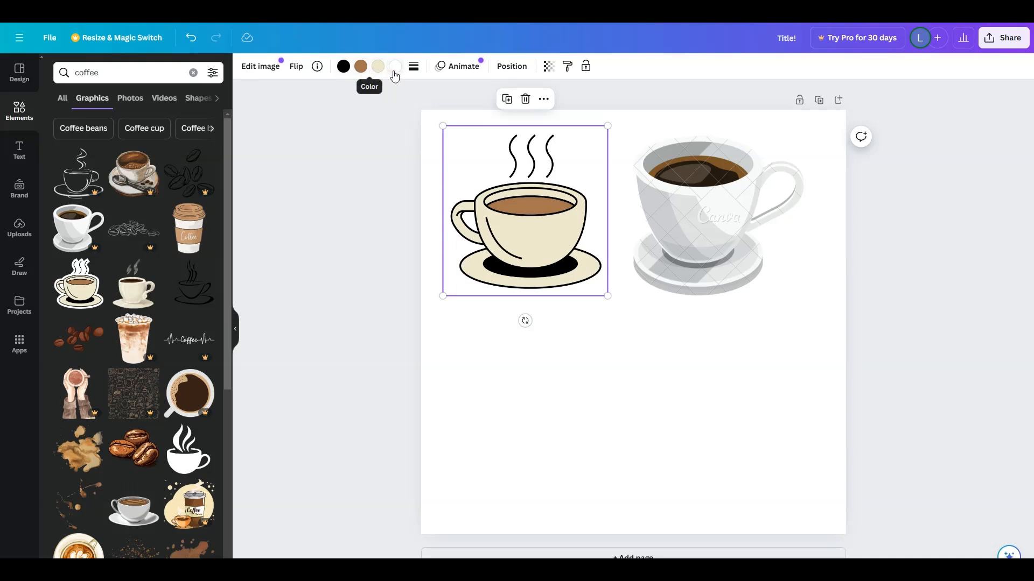
pyautogui.click(360, 67)
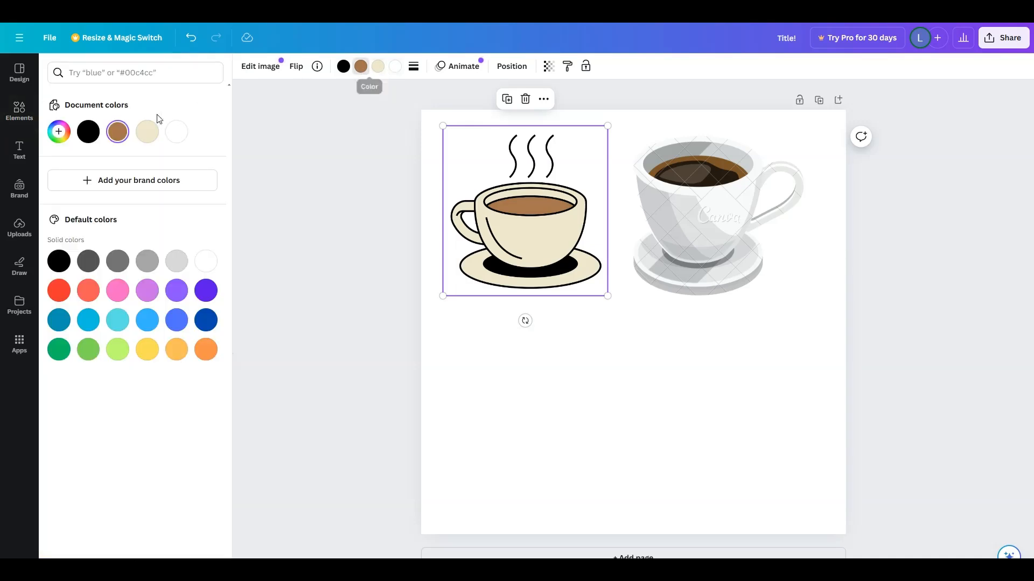
pyautogui.click(117, 132)
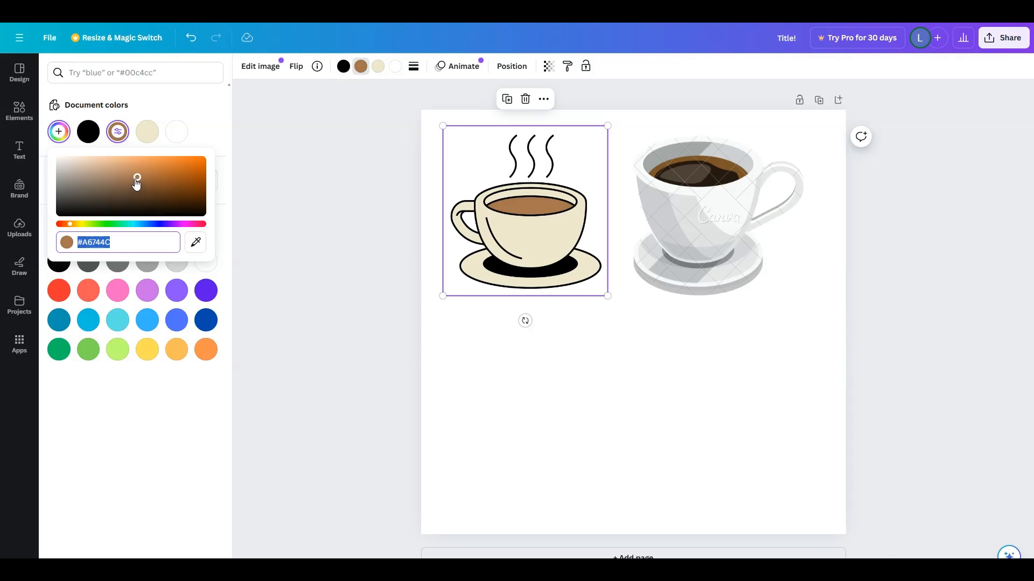
pyautogui.moveTo(137, 180); pyautogui.dragTo(198, 205)
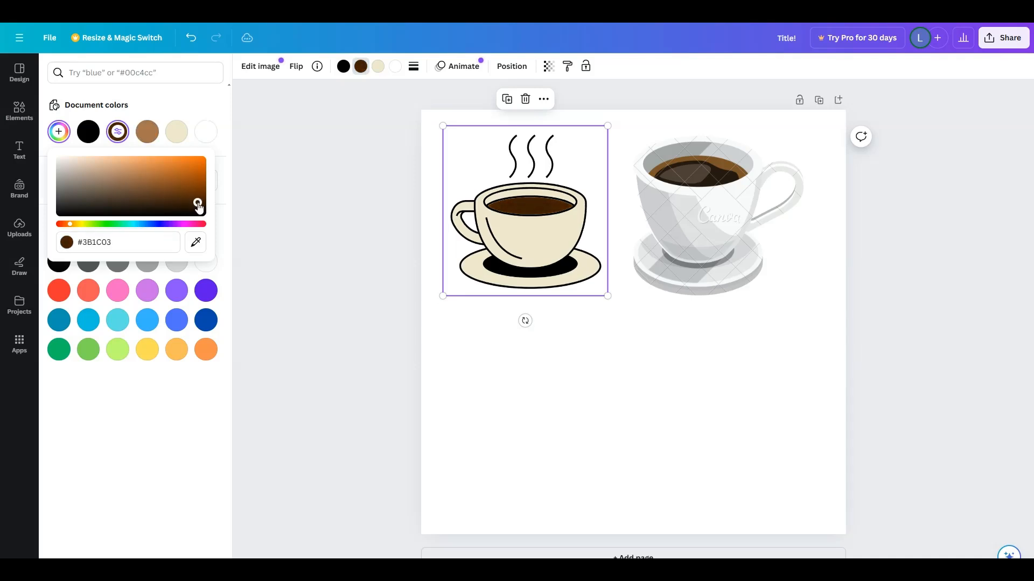
pyautogui.click(379, 68)
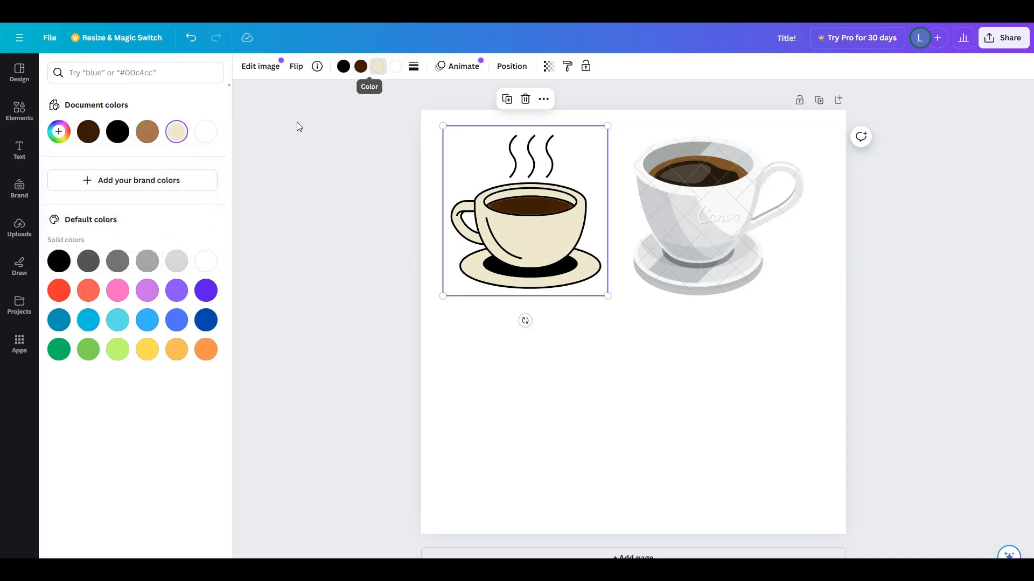
pyautogui.click(97, 326)
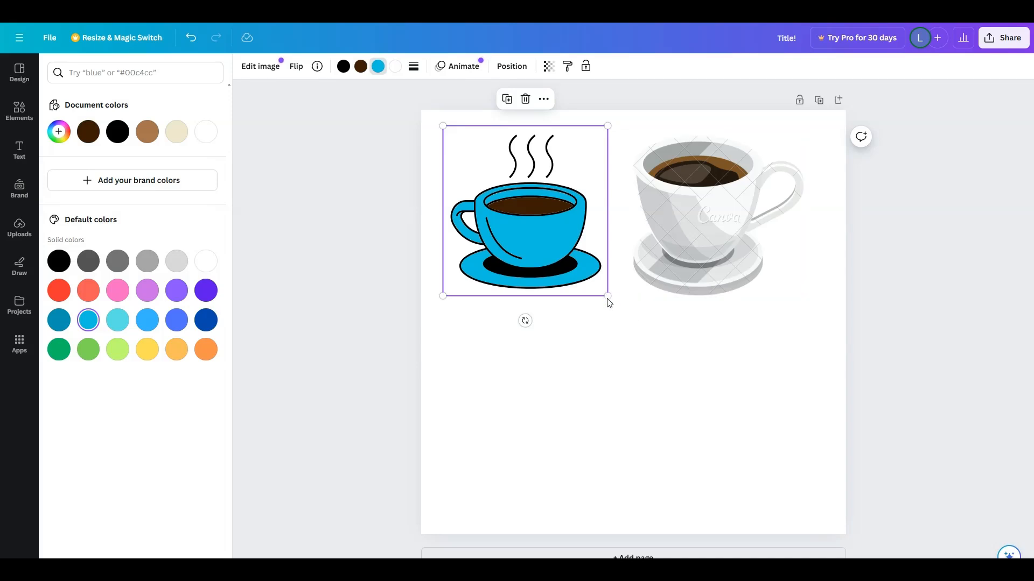
# Enlarge the blue cup until it nearly fills the page and move the white cup over its left side.
pyautogui.moveTo(607, 296); pyautogui.dragTo(841, 511)
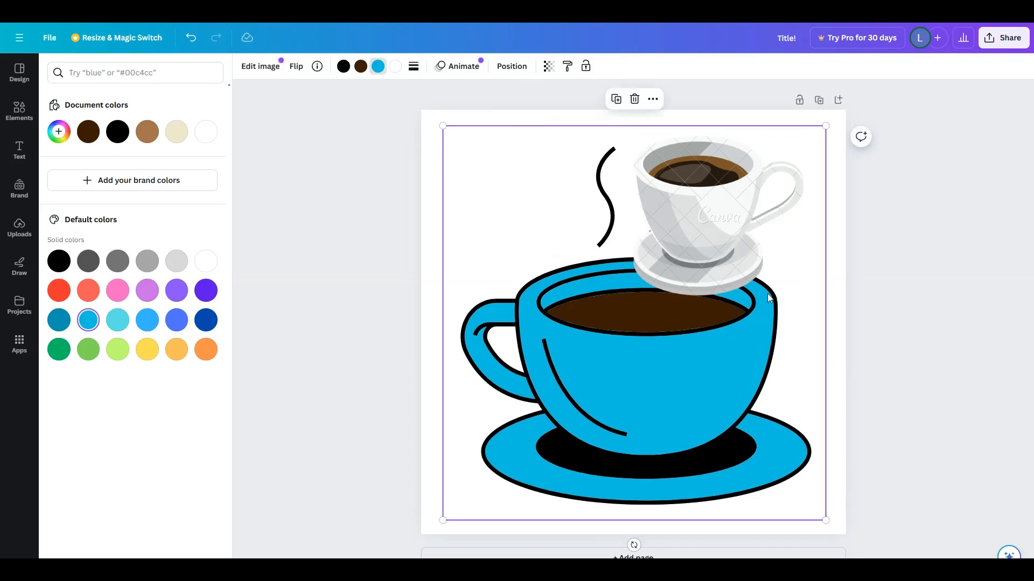
pyautogui.moveTo(660, 237); pyautogui.dragTo(469, 333)
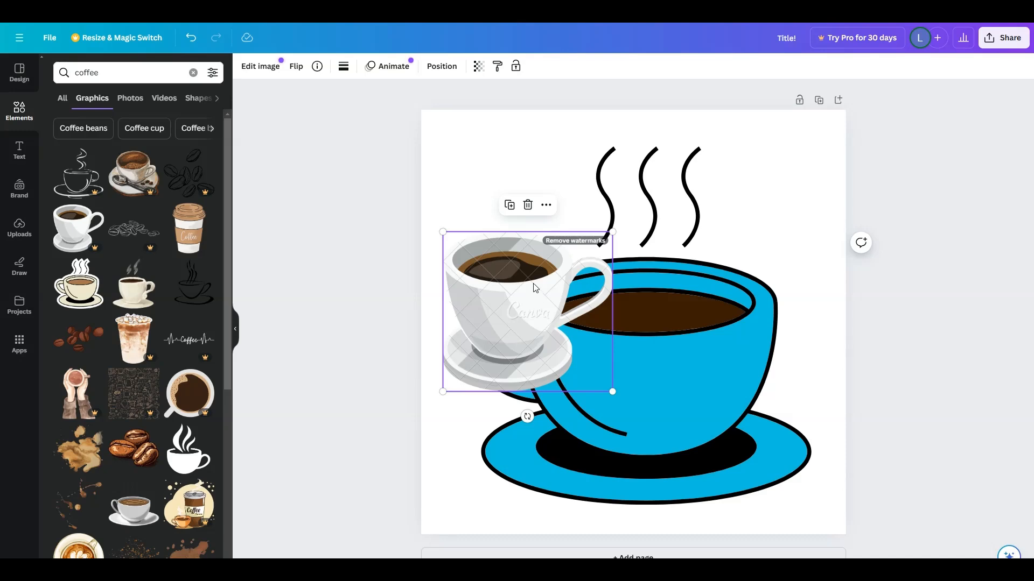
# Review the layer ordering options for the white cup and show the page's layers.
pyautogui.rightClick(536, 288)
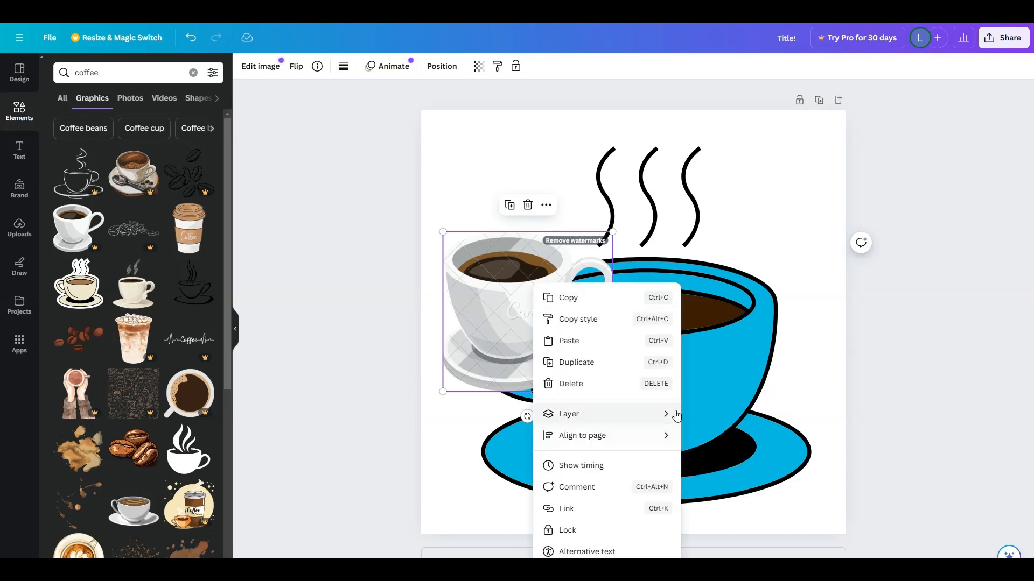
pyautogui.moveTo(668, 417)
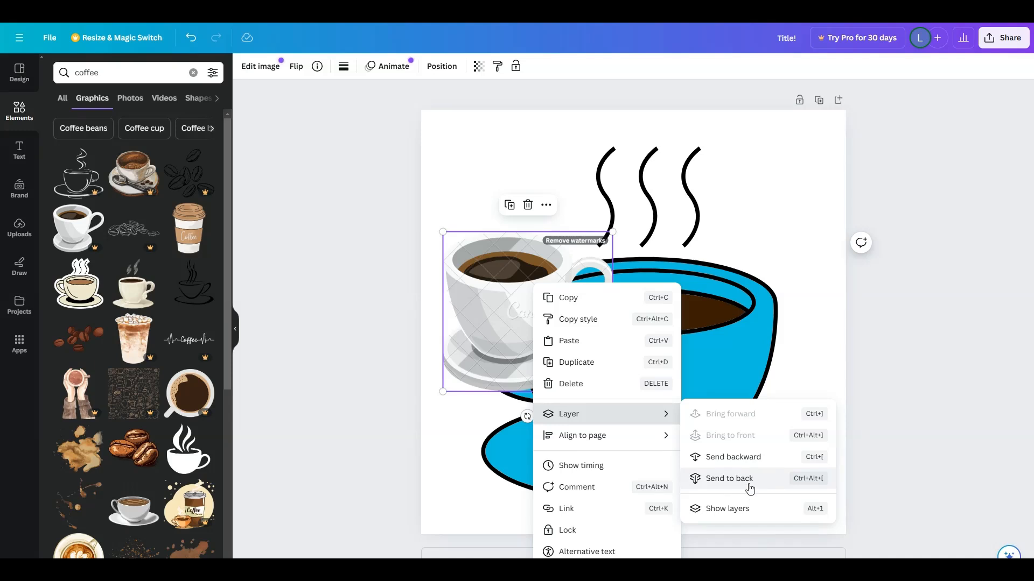
pyautogui.click(748, 511)
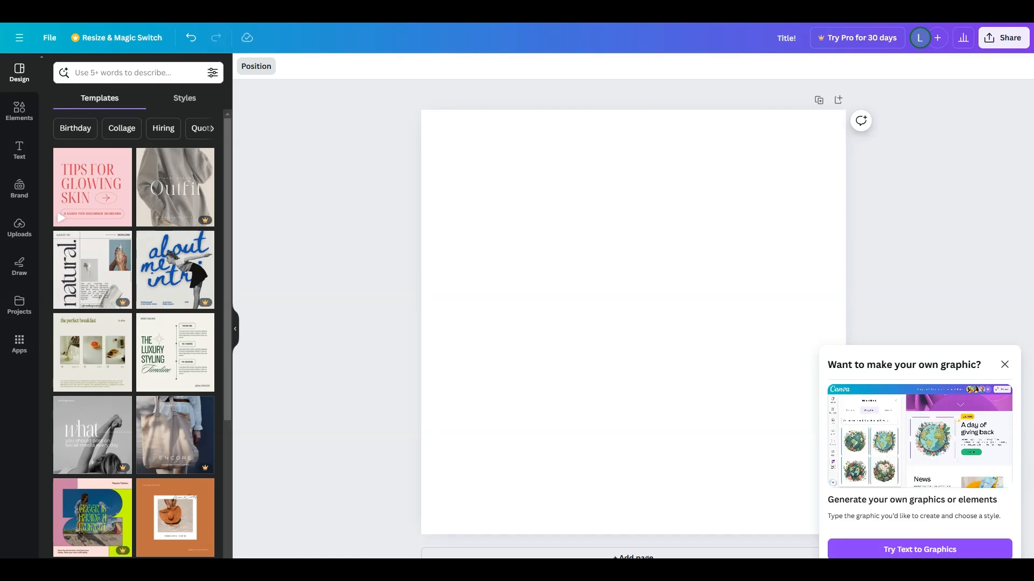
# Clear the coffee search from the elements and search the photos for "beach".
pyautogui.click(22, 111)
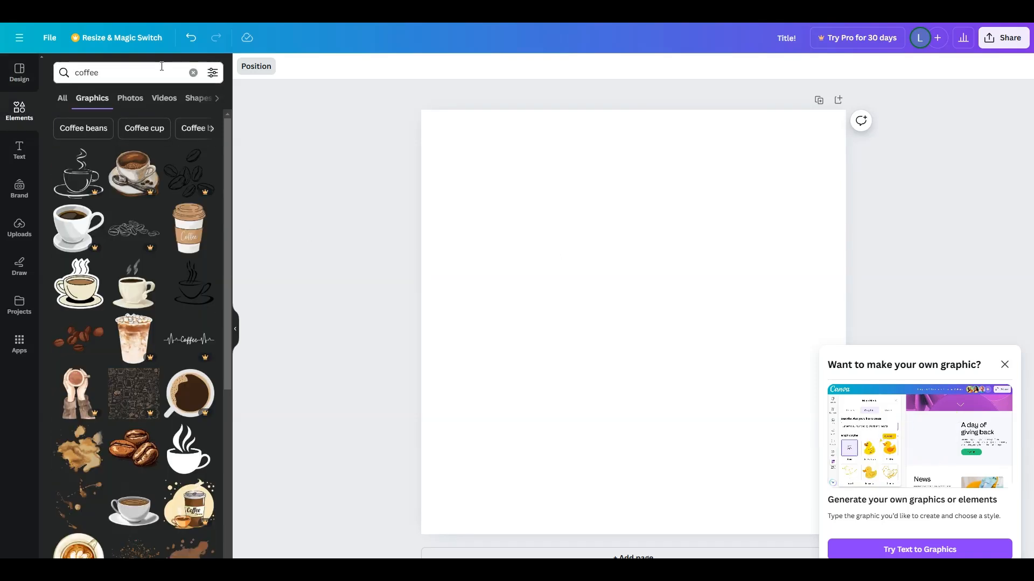
pyautogui.click(194, 72)
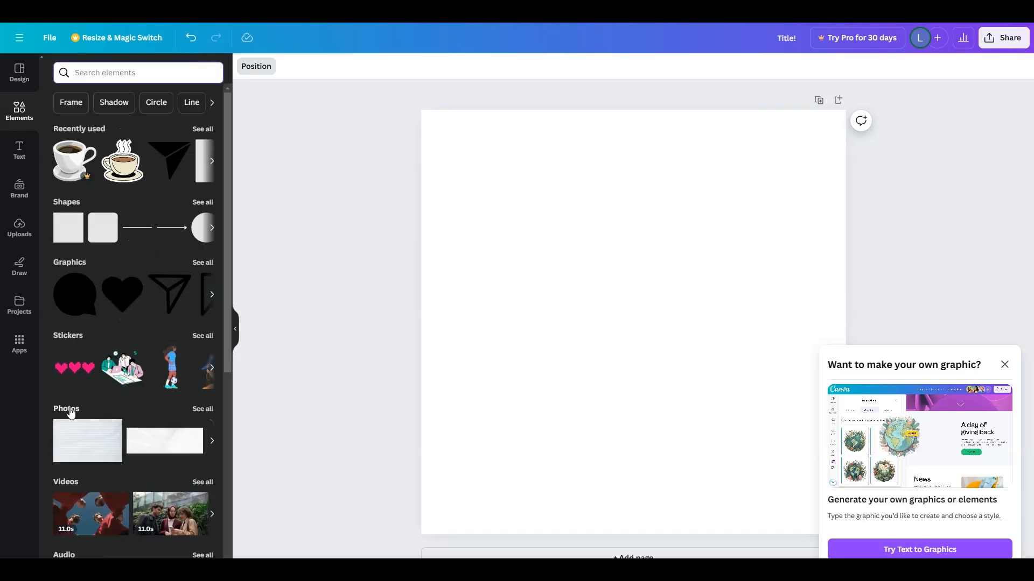
pyautogui.click(201, 409)
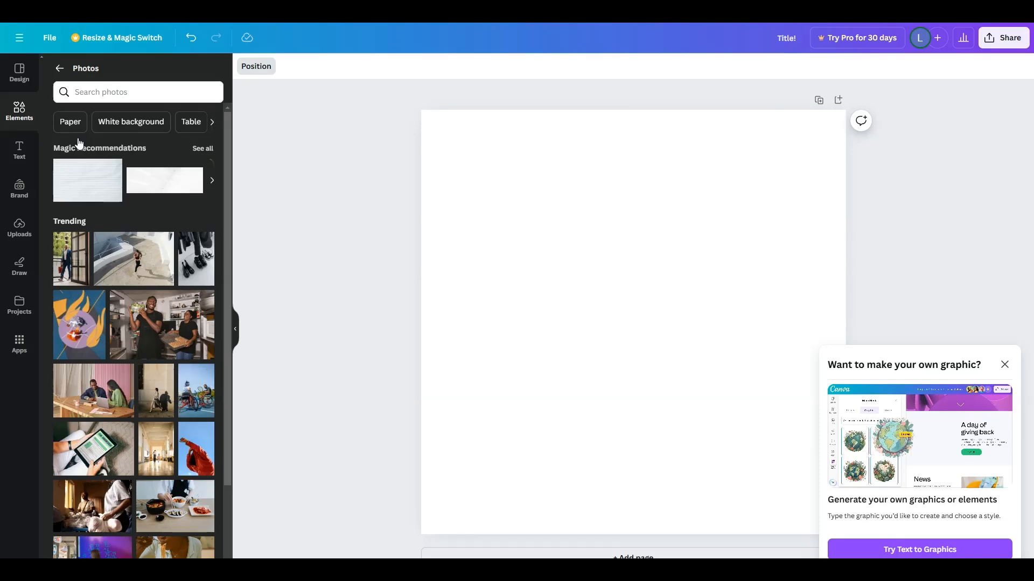
pyautogui.click(140, 84)
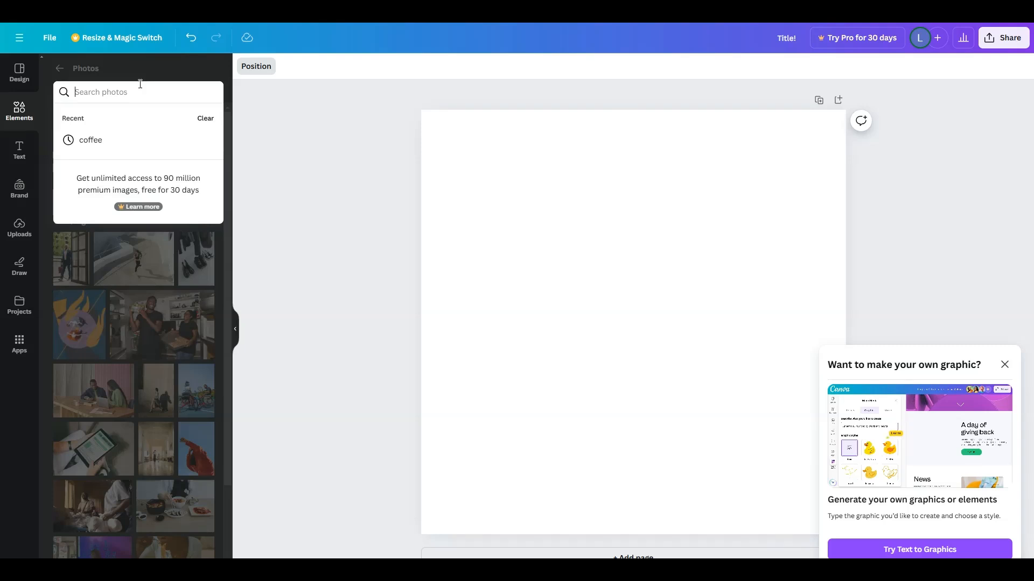
pyautogui.write('beach')
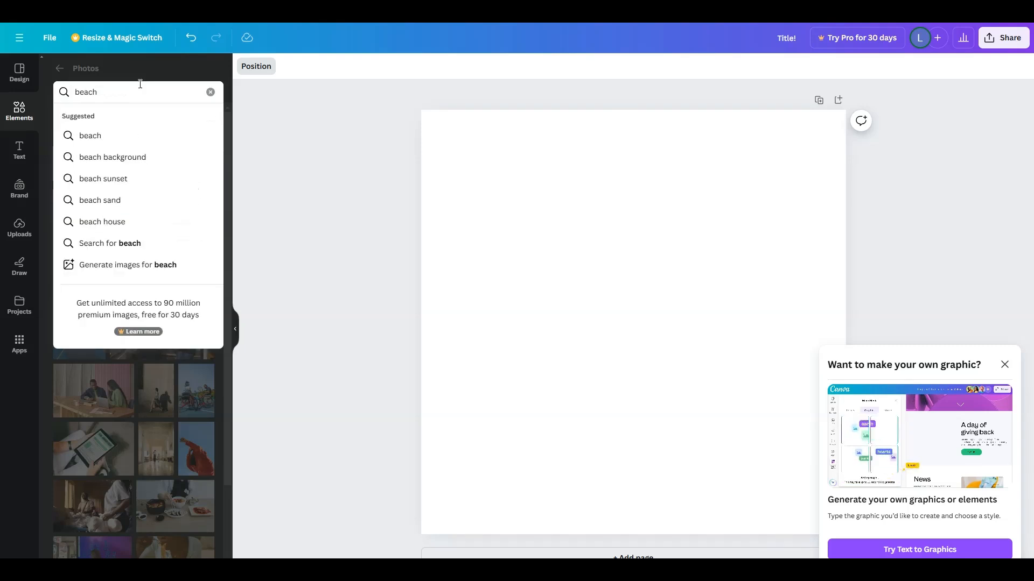
pyautogui.press('Return')
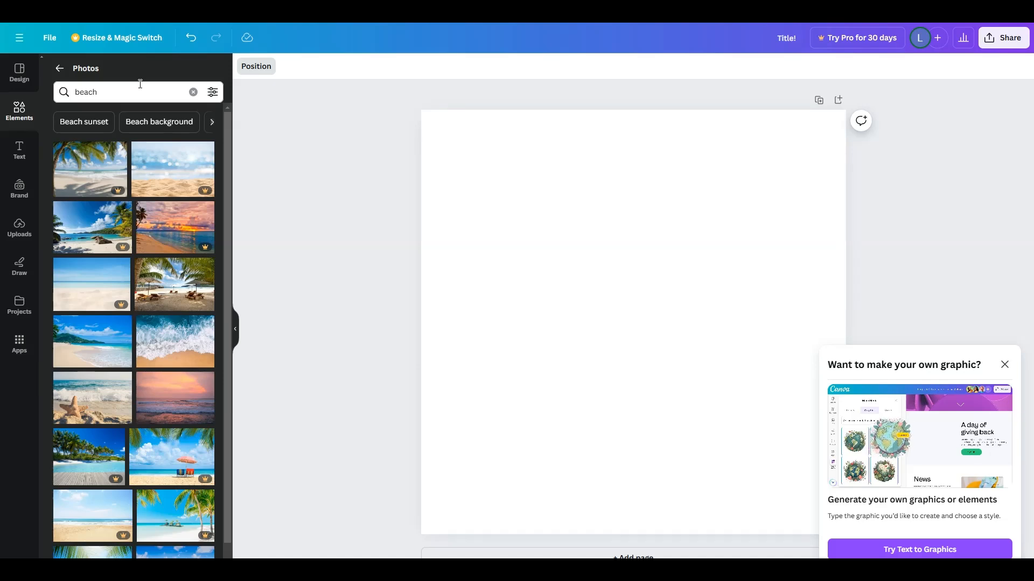
# Add the free beach photo with palms, umbrellas and loungers to the page and set it as the background.
pyautogui.moveTo(117, 196)
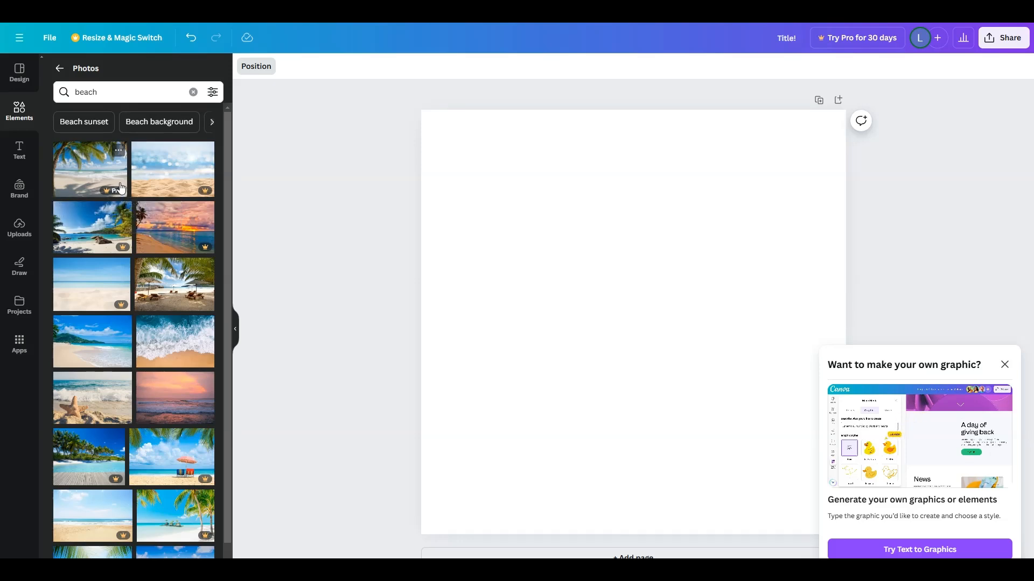
pyautogui.click(168, 291)
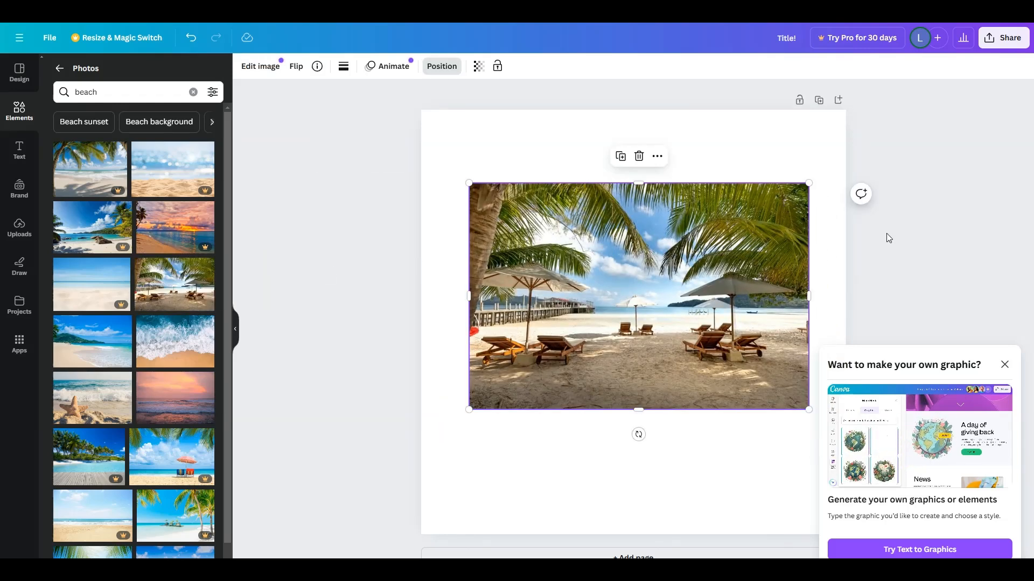
pyautogui.rightClick(615, 250)
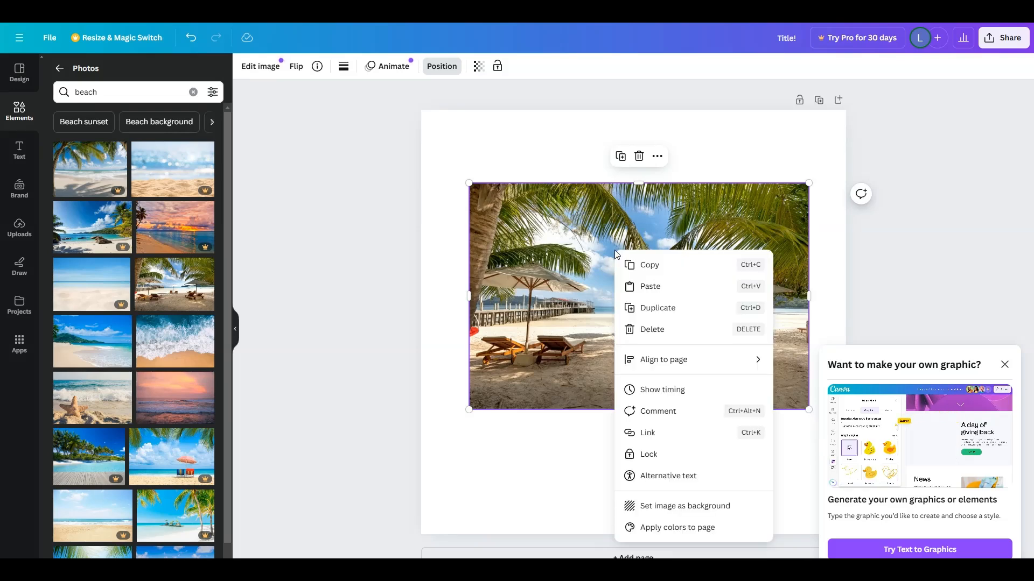
pyautogui.click(721, 508)
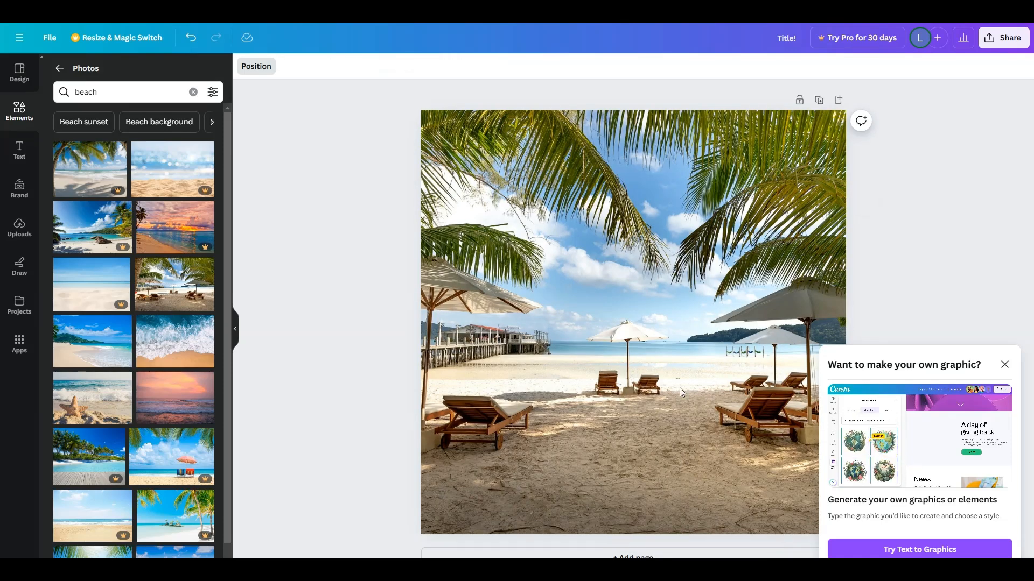
# Detach the palm beach photo from the background and move it into the page's upper-left corner.
pyautogui.rightClick(612, 250)
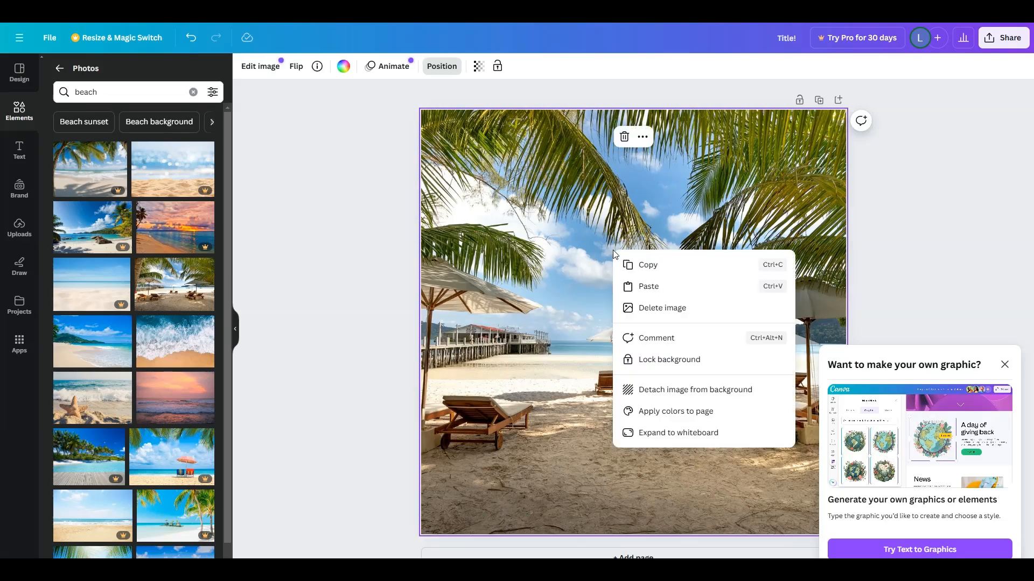
pyautogui.click(733, 388)
pyautogui.moveTo(733, 379); pyautogui.dragTo(648, 262)
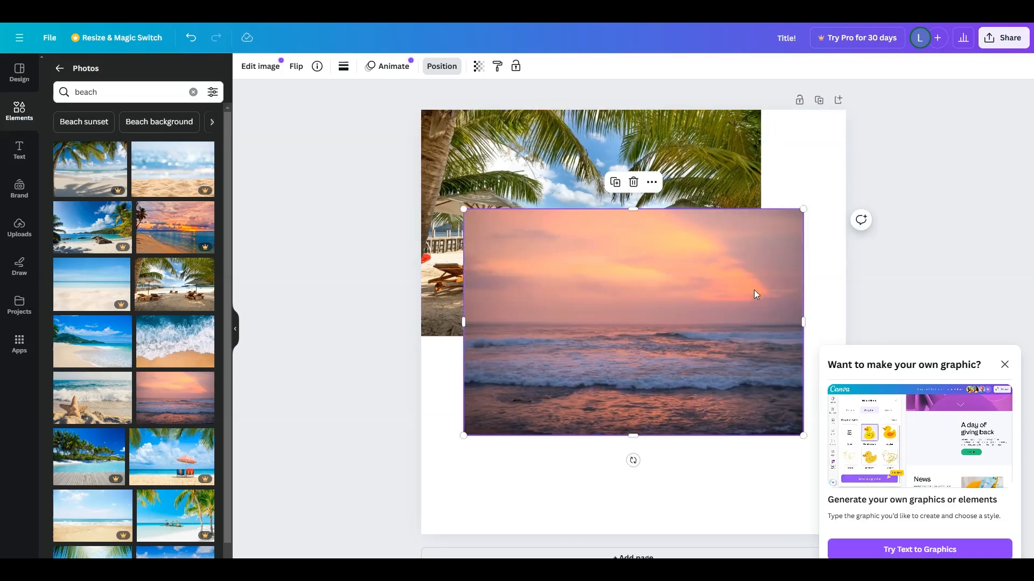
# Place the pink sunset ocean photo in the page's lower-left corner, overlapping the lower edge of the palm beach photo.
pyautogui.moveTo(753, 294); pyautogui.dragTo(673, 367)
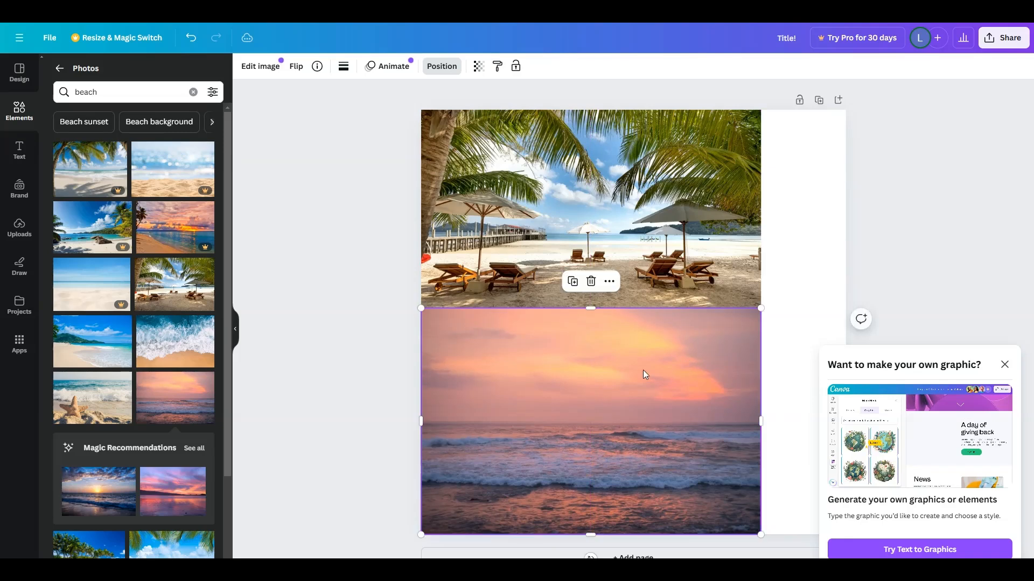
pyautogui.click(826, 210)
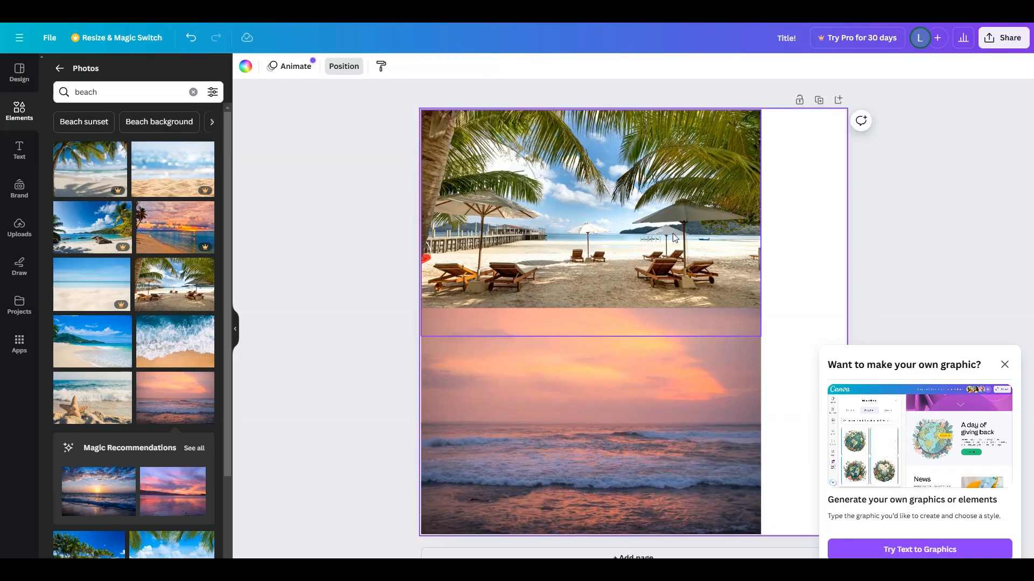
# Open the palm beach photo for image editing and examine the available effects and the light, colour and texture adjustments.
pyautogui.click(586, 202)
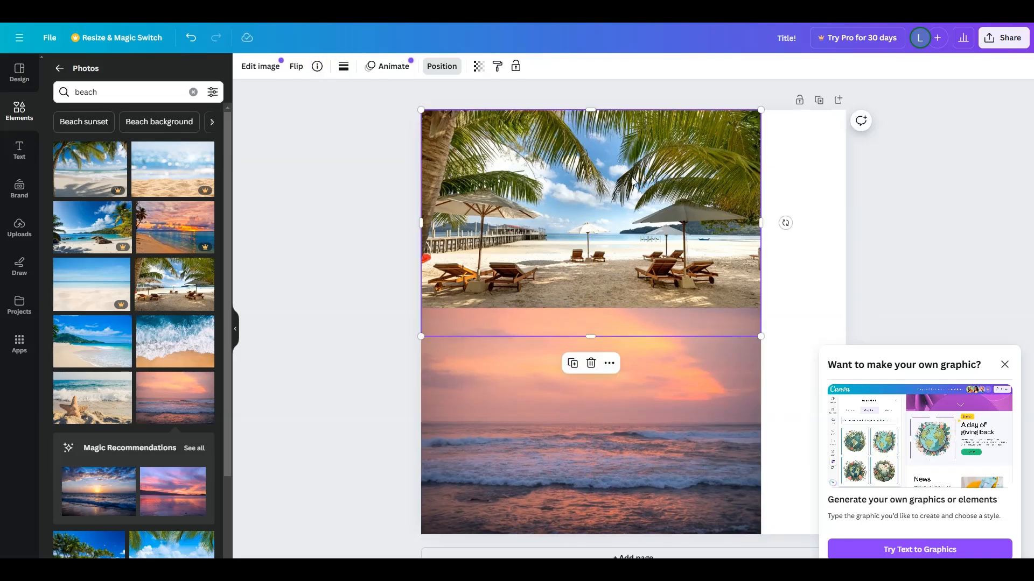
pyautogui.click(262, 70)
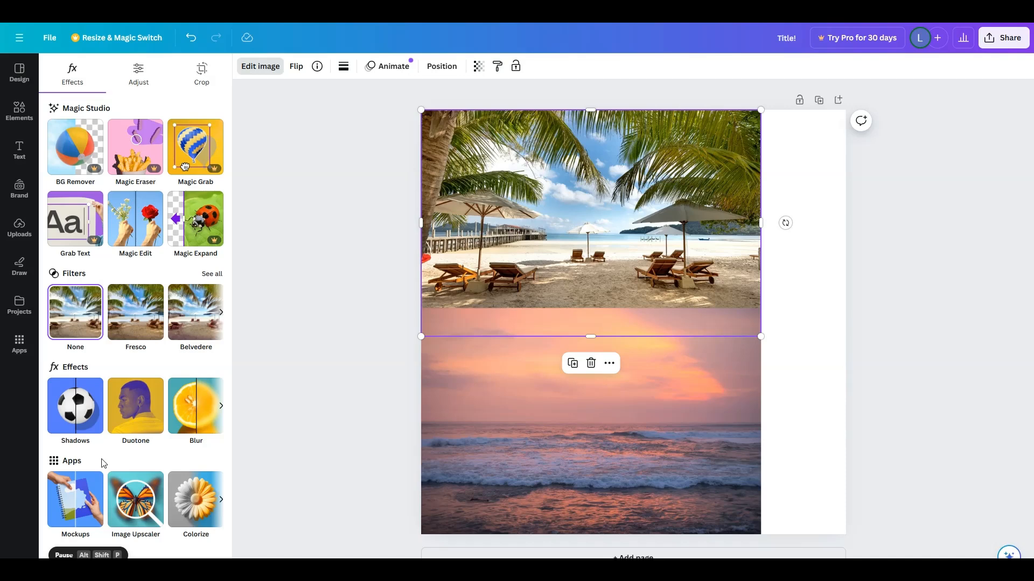
pyautogui.click(142, 78)
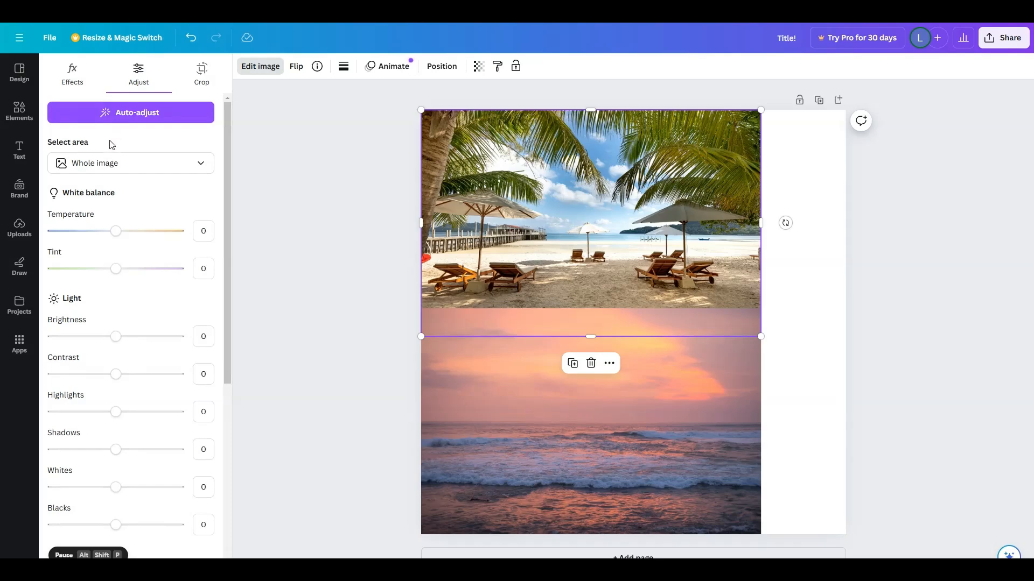
pyautogui.scroll(-5, 144, 196)
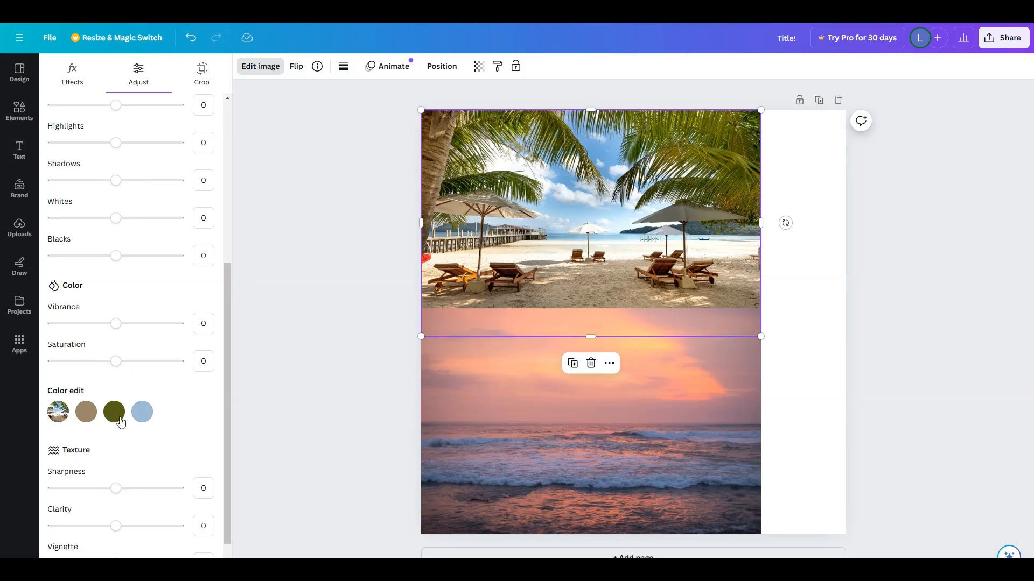
# Adjust the palm beach photo's white balance and light: temperature 28, brightness 31 and contrast -27.
pyautogui.scroll(-1, 163, 450)
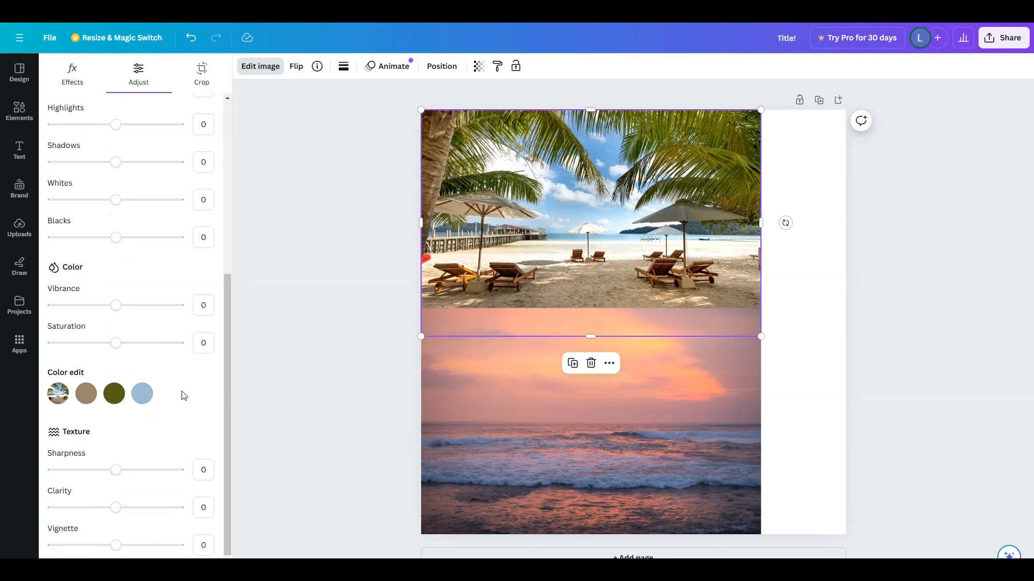
pyautogui.scroll(4, 183, 264)
pyautogui.scroll(1, 161, 231)
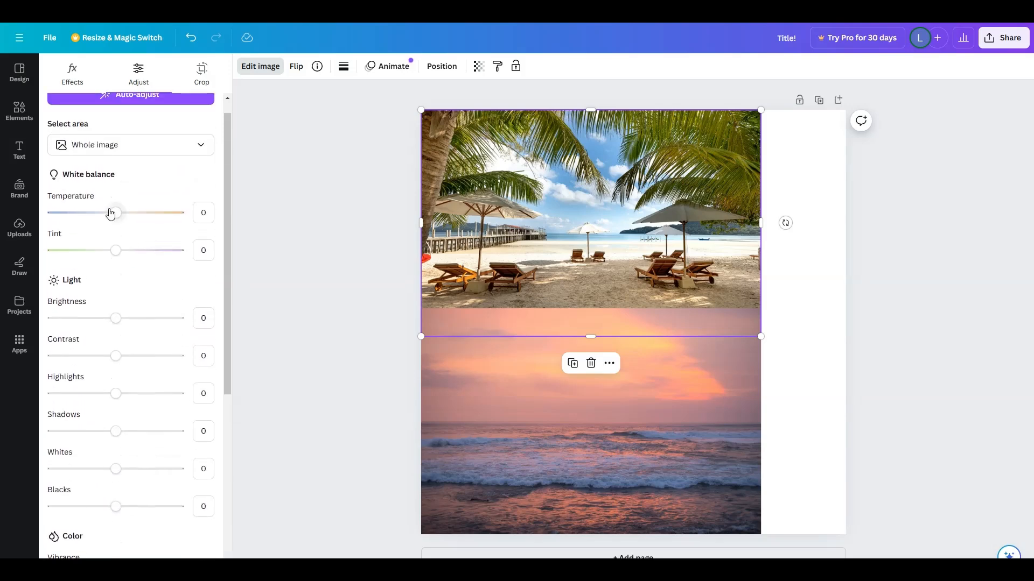
pyautogui.moveTo(115, 213)
pyautogui.mouseDown()
pyautogui.moveTo(151, 217)
pyautogui.moveTo(86, 213)
pyautogui.moveTo(134, 216)
pyautogui.mouseUp()
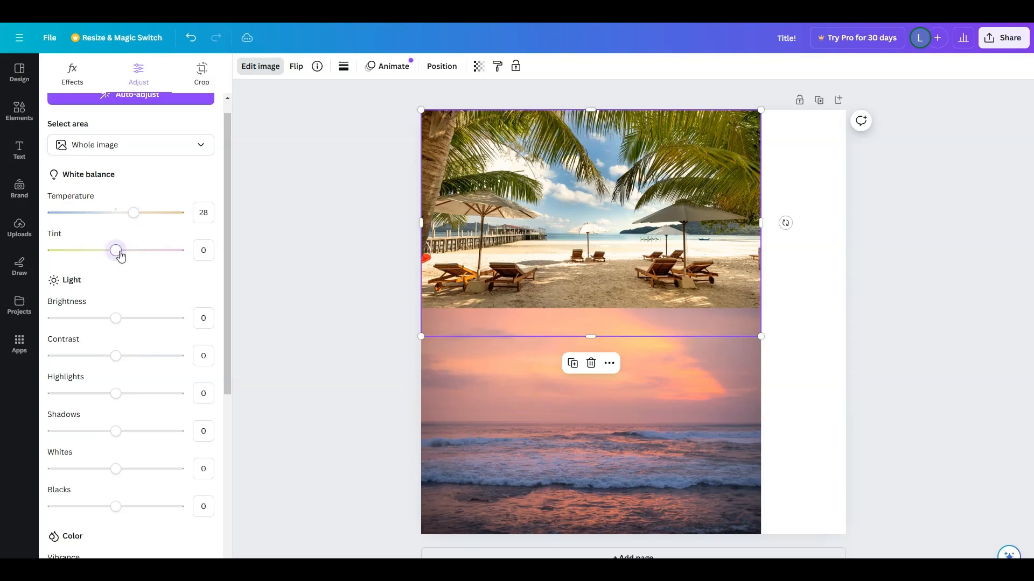
pyautogui.moveTo(117, 318); pyautogui.dragTo(134, 319)
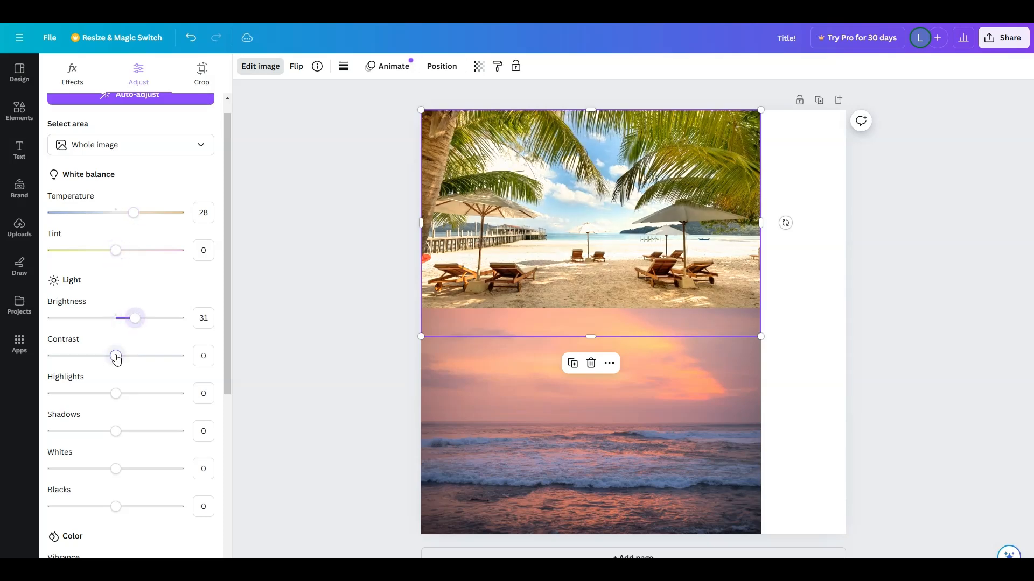
pyautogui.moveTo(116, 356); pyautogui.dragTo(99, 356)
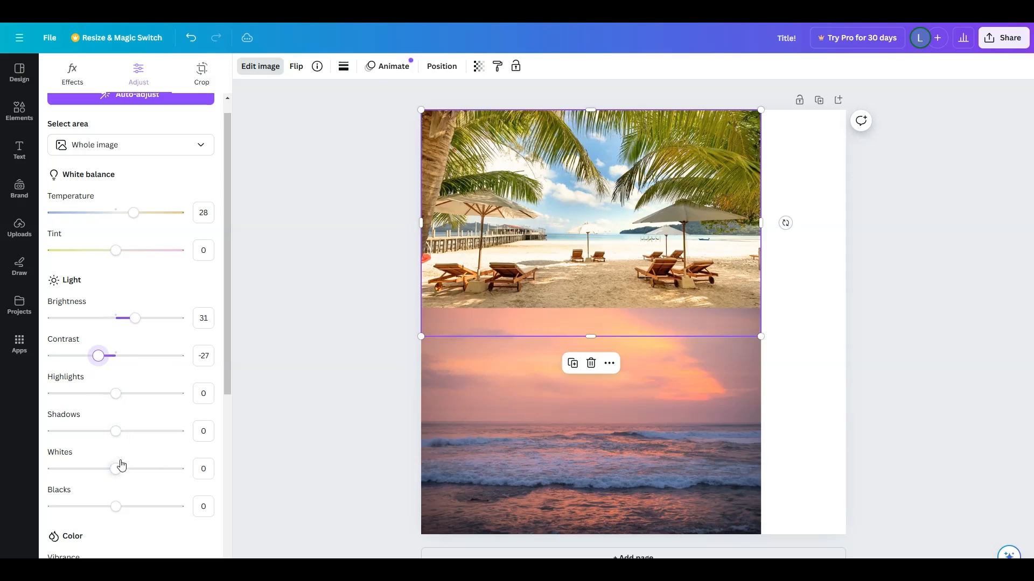
# Set both the vibrance and the saturation of the palm beach photo to 42.
pyautogui.scroll(-3, 120, 487)
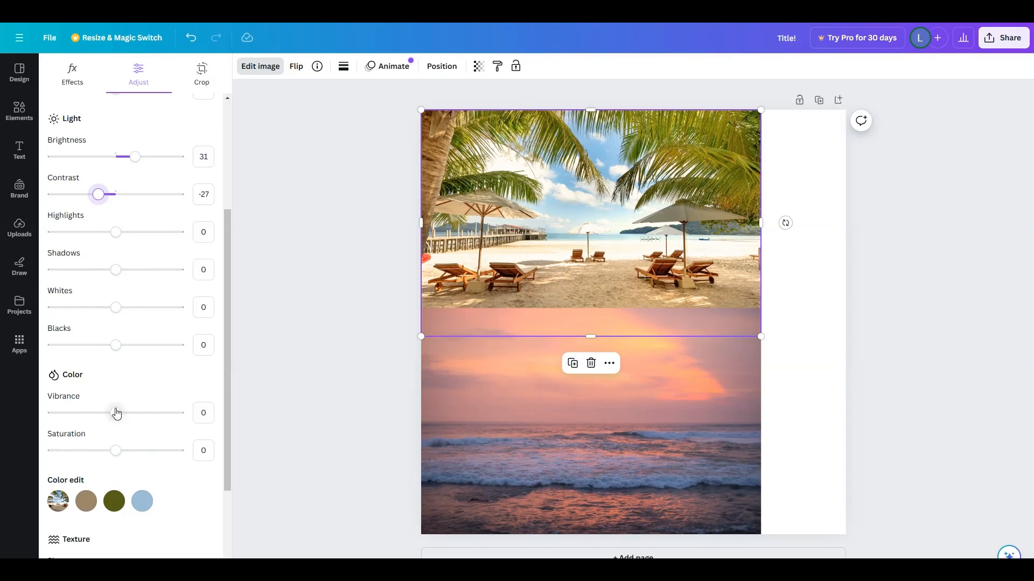
pyautogui.moveTo(114, 414); pyautogui.dragTo(143, 414)
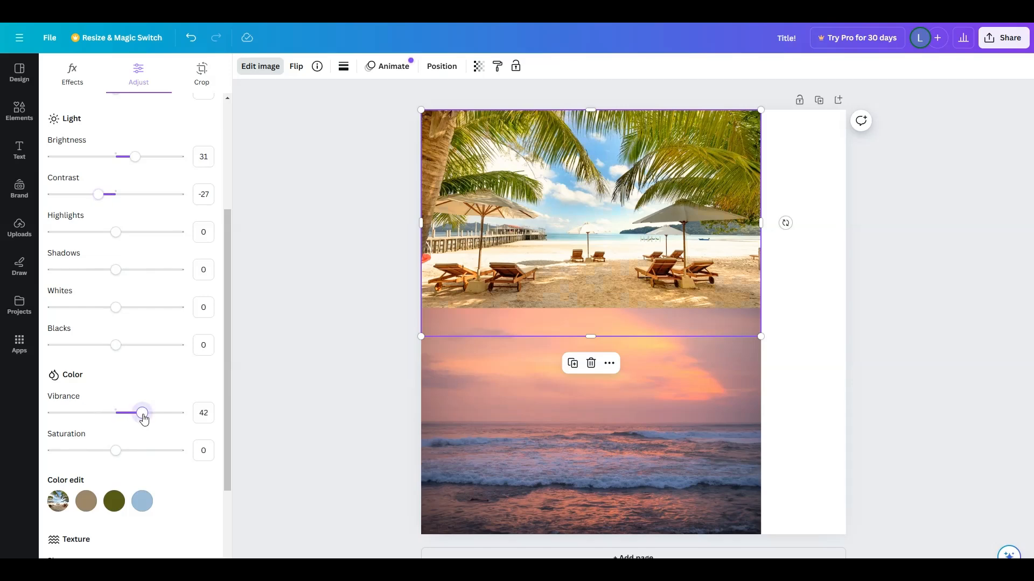
pyautogui.moveTo(115, 451); pyautogui.dragTo(143, 454)
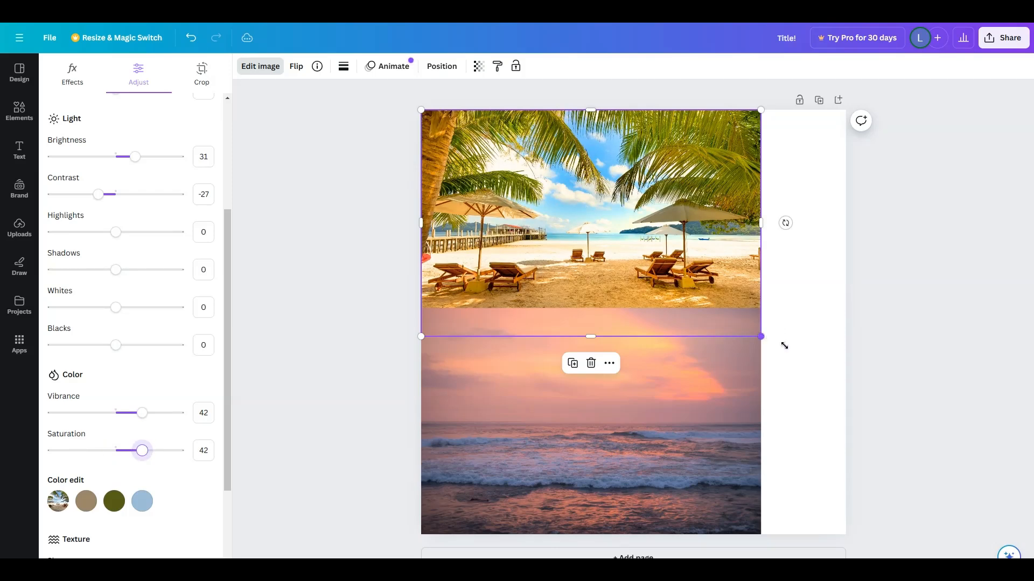
# Enlarge the palm beach photo to the full page width and resize the sunset ocean photo to fill the strip below it.
pyautogui.moveTo(784, 346); pyautogui.dragTo(846, 393)
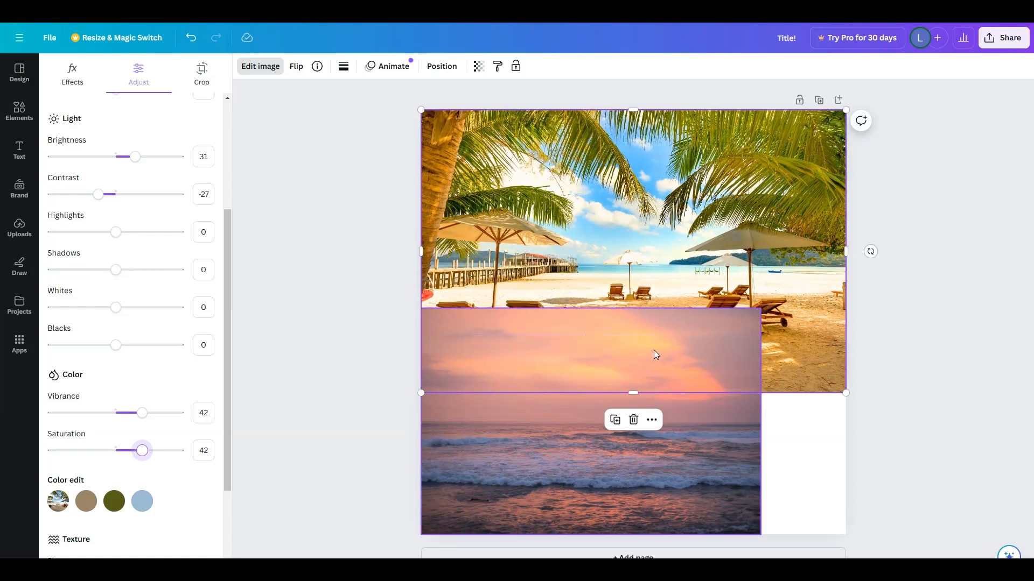
pyautogui.click(745, 425)
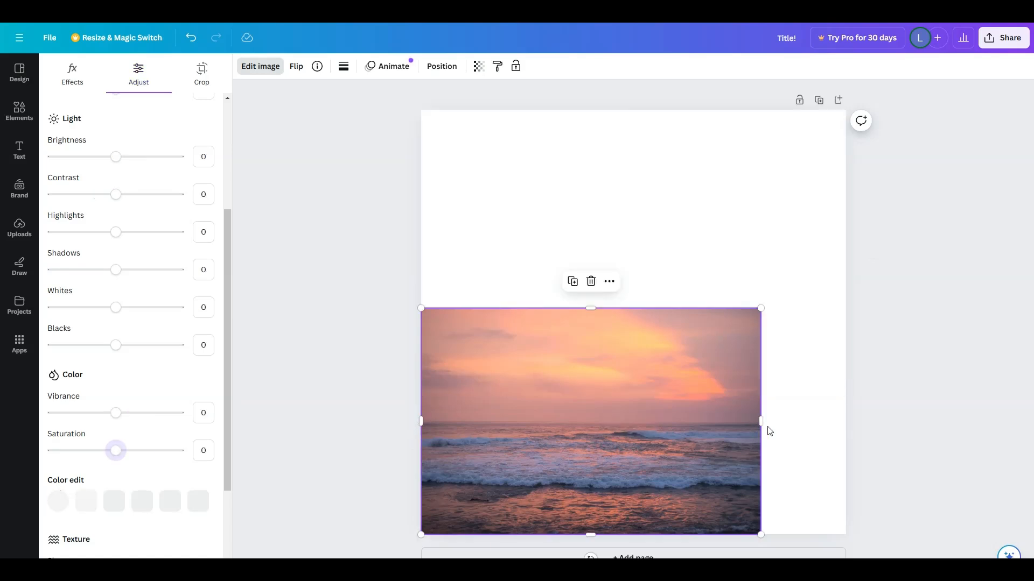
pyautogui.moveTo(814, 417); pyautogui.dragTo(846, 417)
pyautogui.moveTo(617, 306); pyautogui.dragTo(681, 389)
pyautogui.click(935, 354)
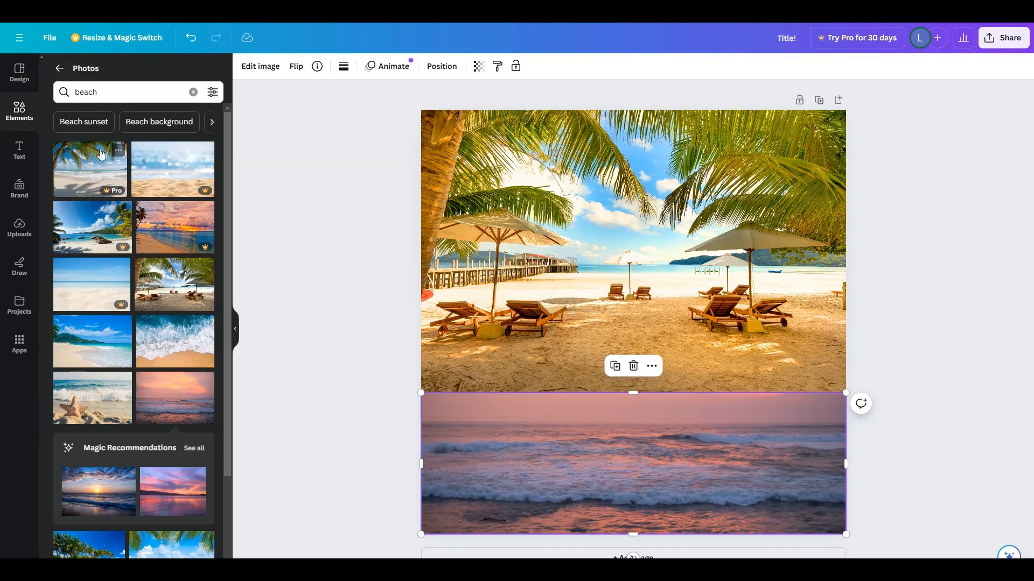
# Filter the beach photo search results by the color blue.
pyautogui.click(213, 93)
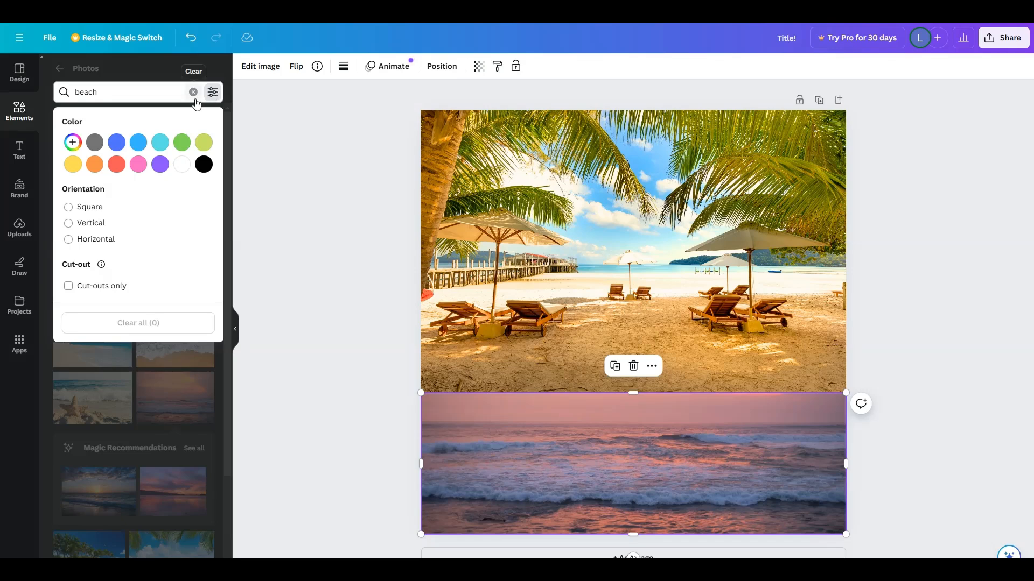
pyautogui.click(116, 148)
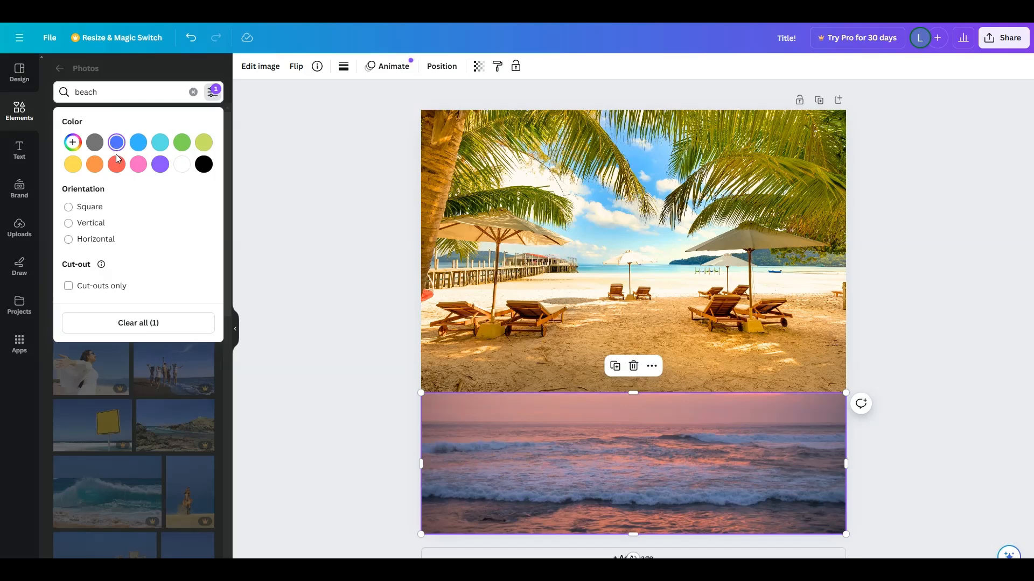
pyautogui.click(270, 290)
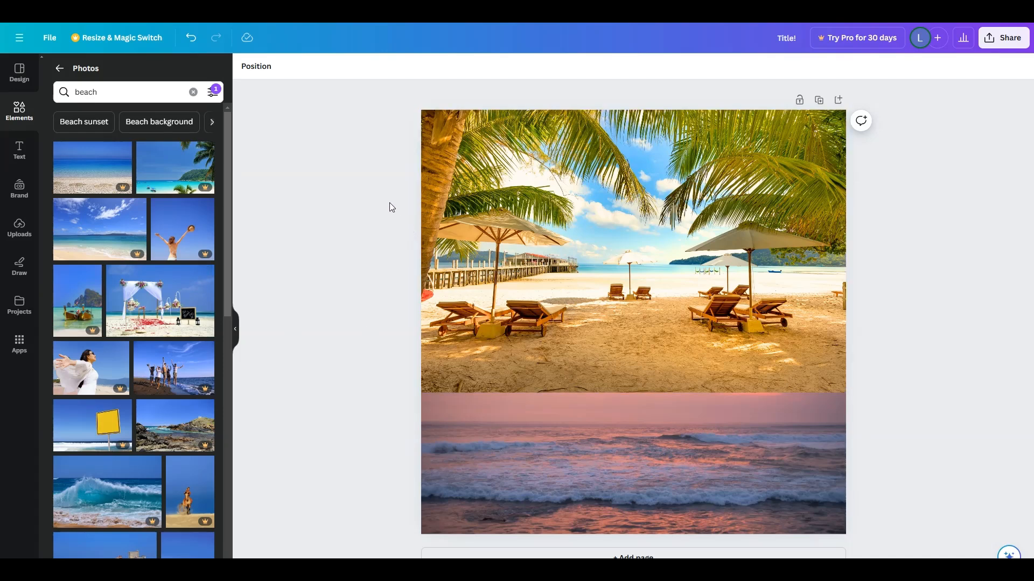
# Delete the palm beach photo and the sunset ocean photo from the page.
pyautogui.click(676, 289)
pyautogui.press('Delete')
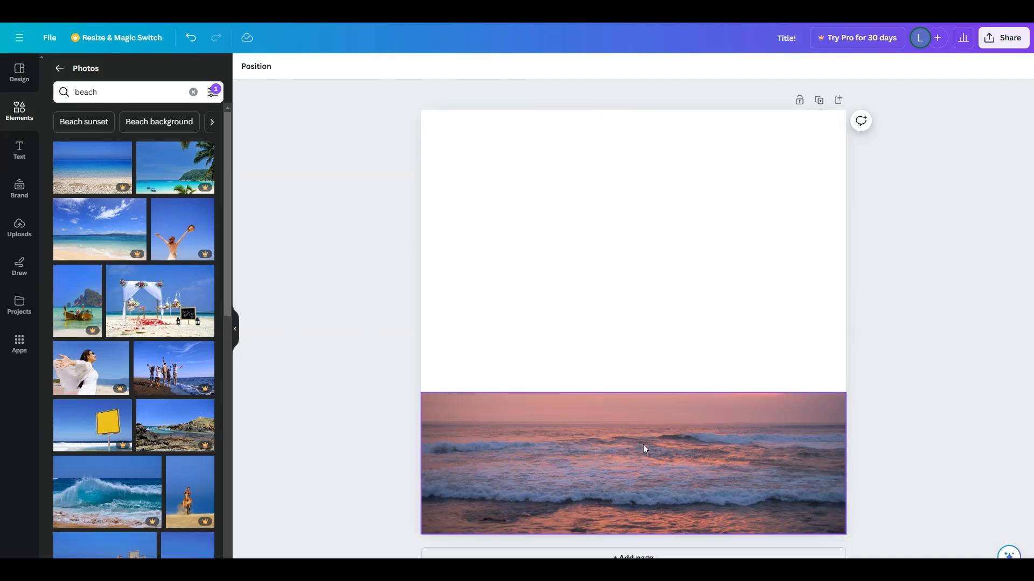
pyautogui.click(643, 444)
pyautogui.press('Delete')
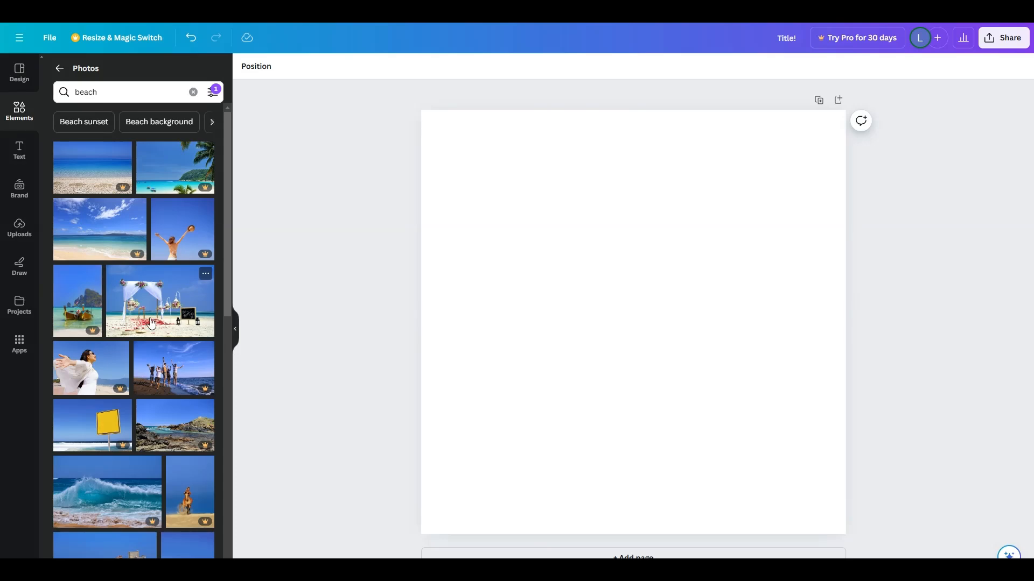
# Add the blue evening photo of the beachfront high-rise skyline and place it in the page's upper-left corner.
pyautogui.scroll(-5, 166, 392)
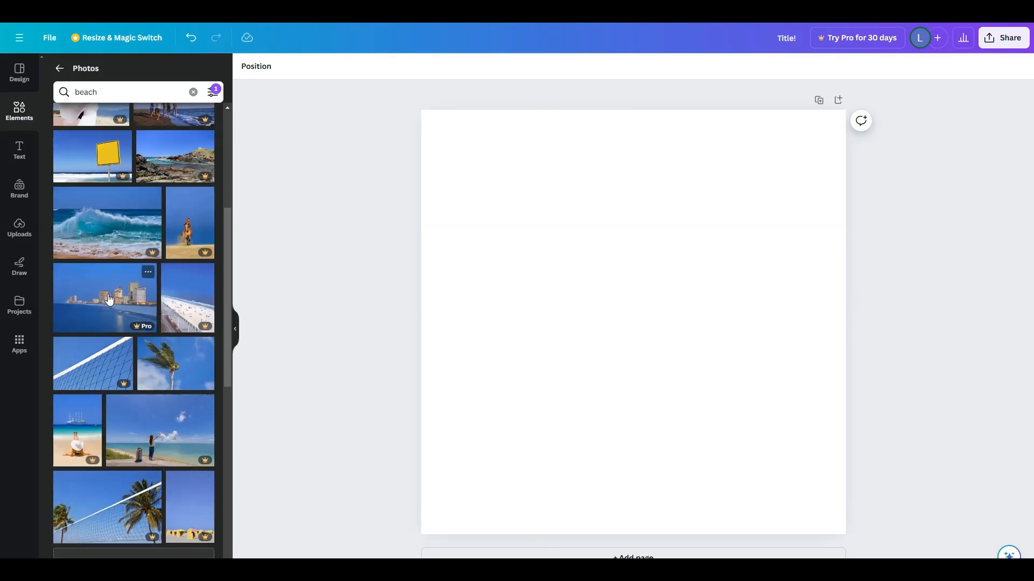
pyautogui.click(109, 300)
pyautogui.click(781, 471)
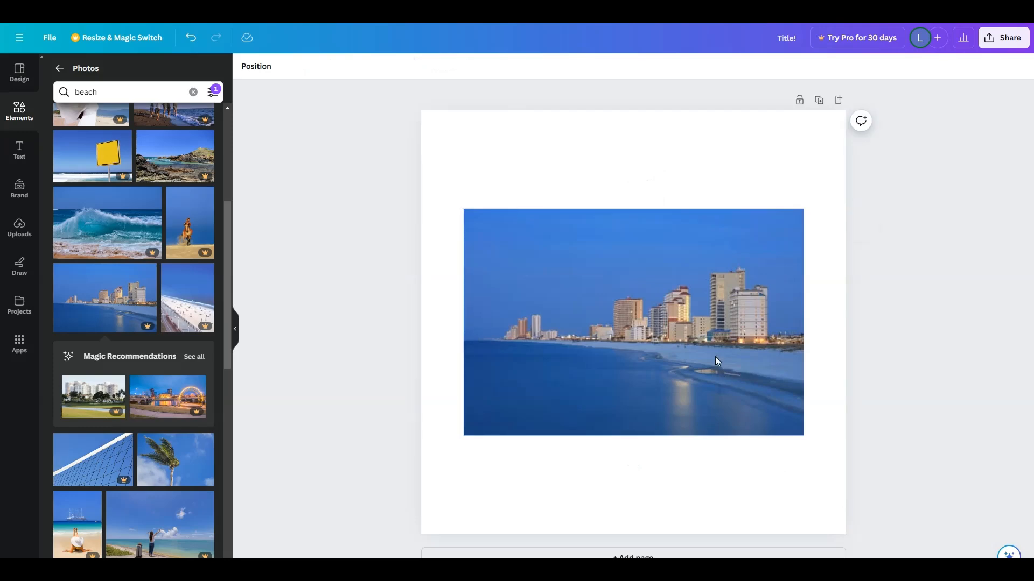
pyautogui.moveTo(715, 361); pyautogui.dragTo(654, 267)
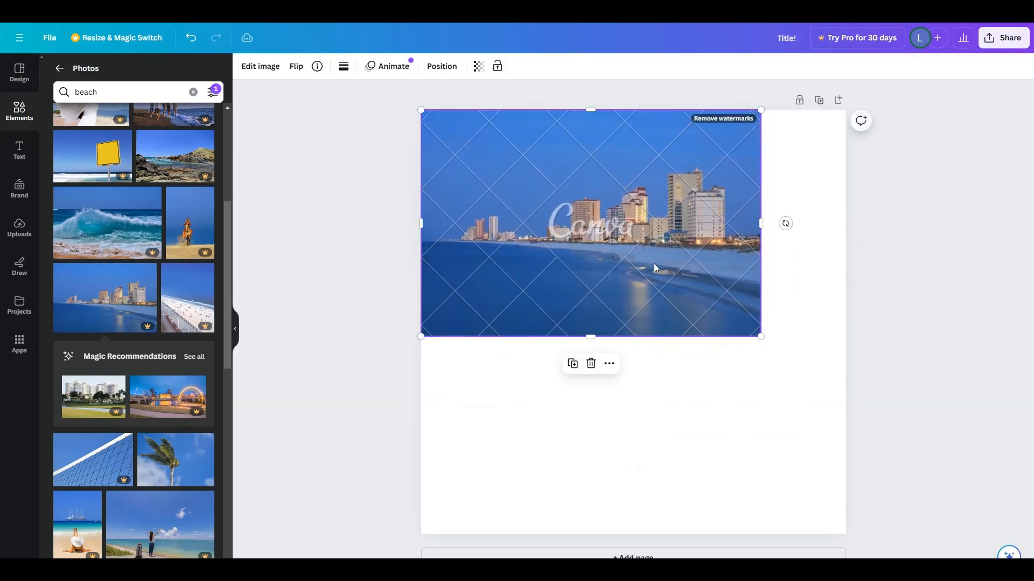
# Add the photo of the windblown palm against a blue sky and place it in the page's lower-left corner, overlapping the skyline photo.
pyautogui.scroll(-5, 148, 415)
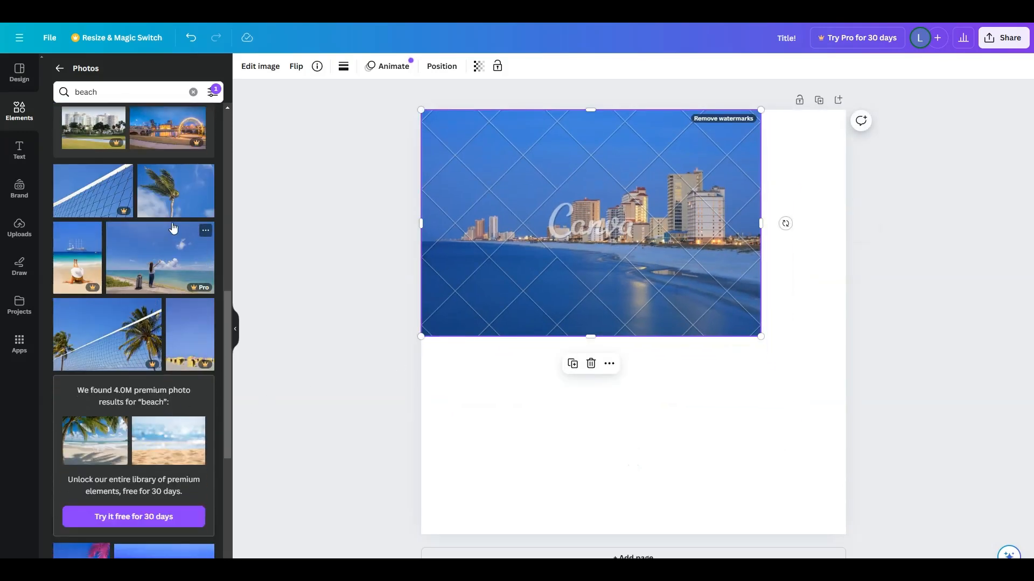
pyautogui.click(176, 191)
pyautogui.click(903, 497)
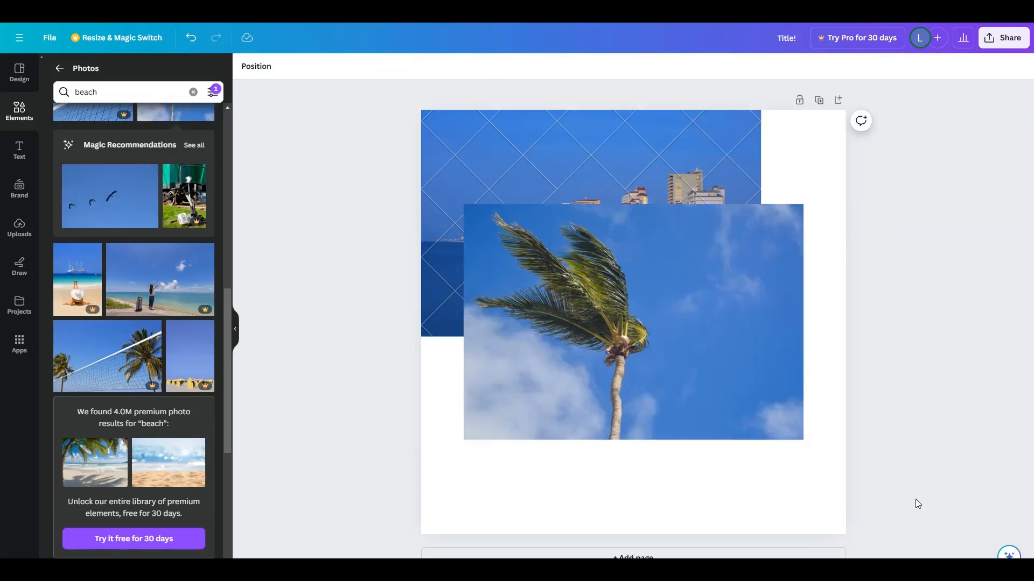
pyautogui.moveTo(751, 393); pyautogui.dragTo(718, 481)
pyautogui.click(800, 445)
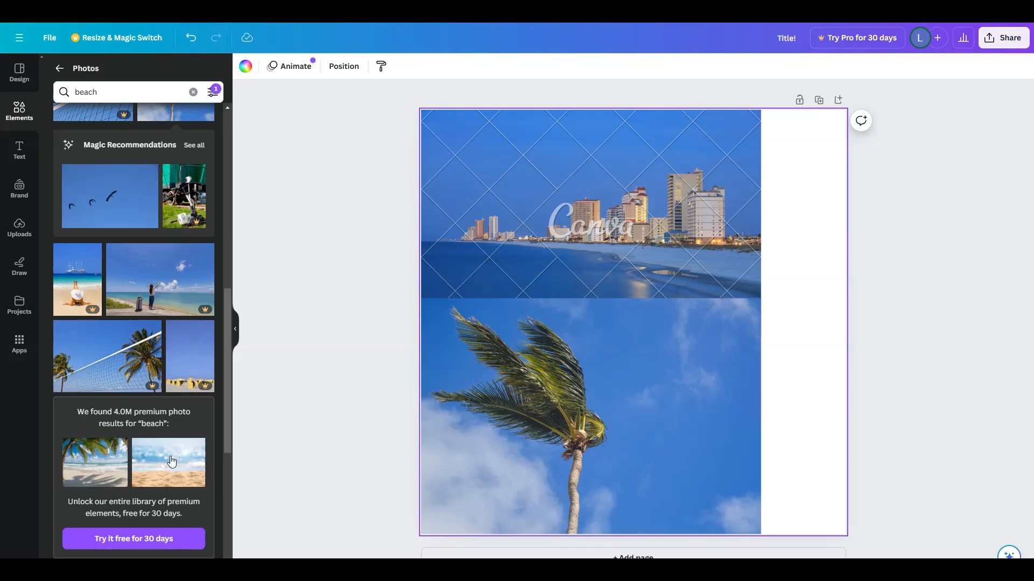
# Create a new blank Instagram Post (Square) design.
pyautogui.moveTo(203, 330)
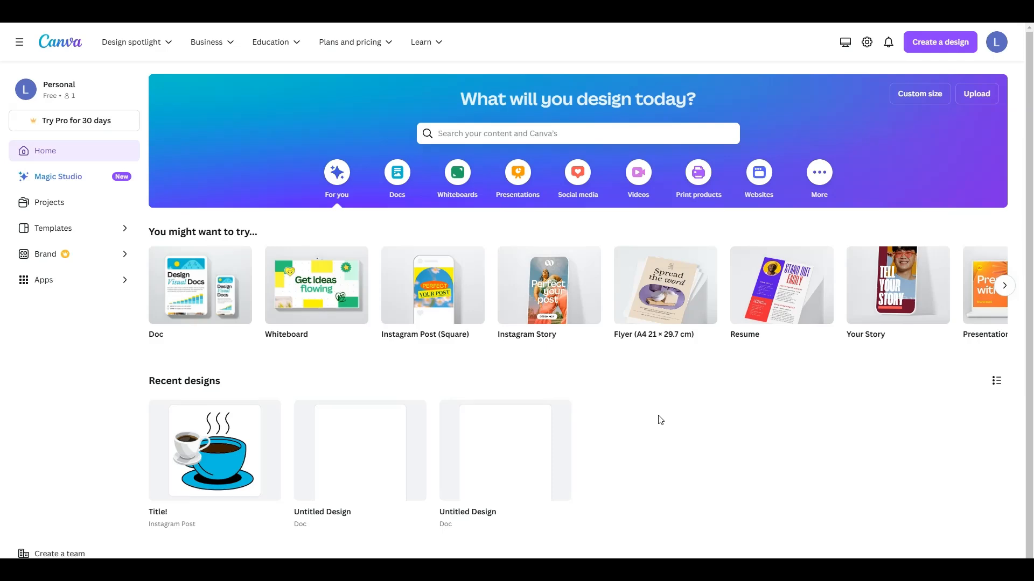
pyautogui.click(960, 43)
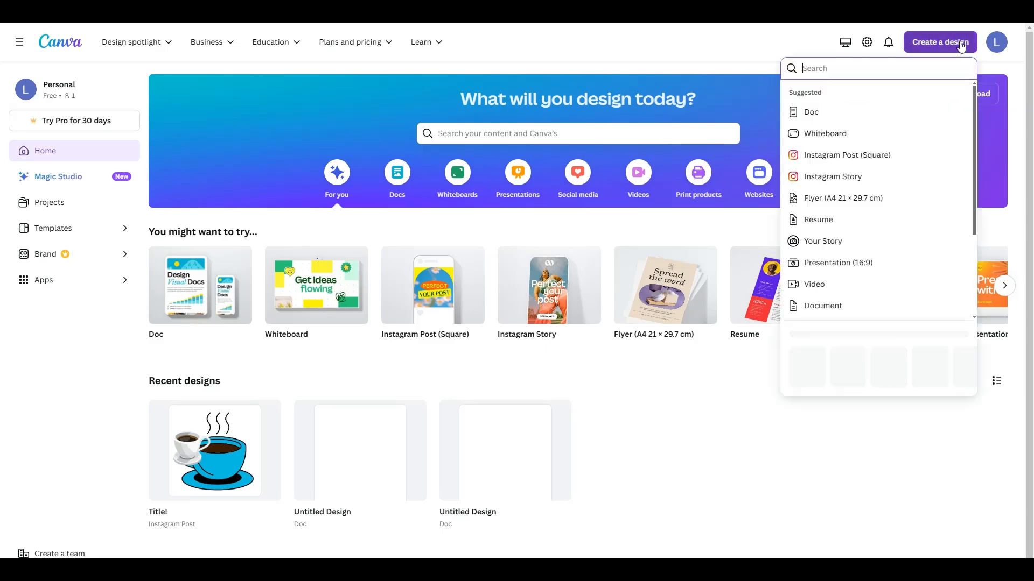
pyautogui.click(889, 157)
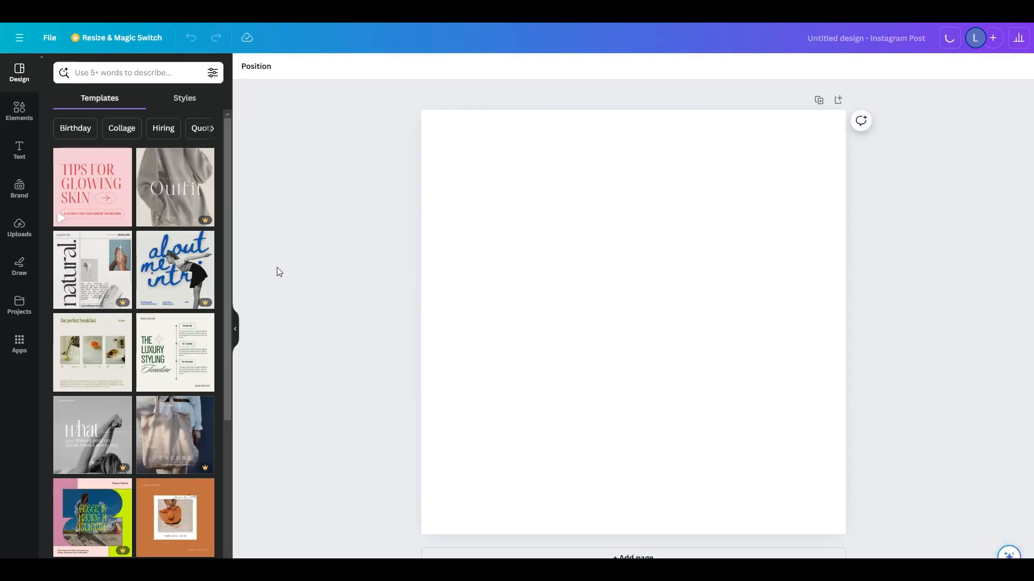
# Add a default heading text box to the upper part of the blank page.
pyautogui.click(21, 155)
pyautogui.click(20, 152)
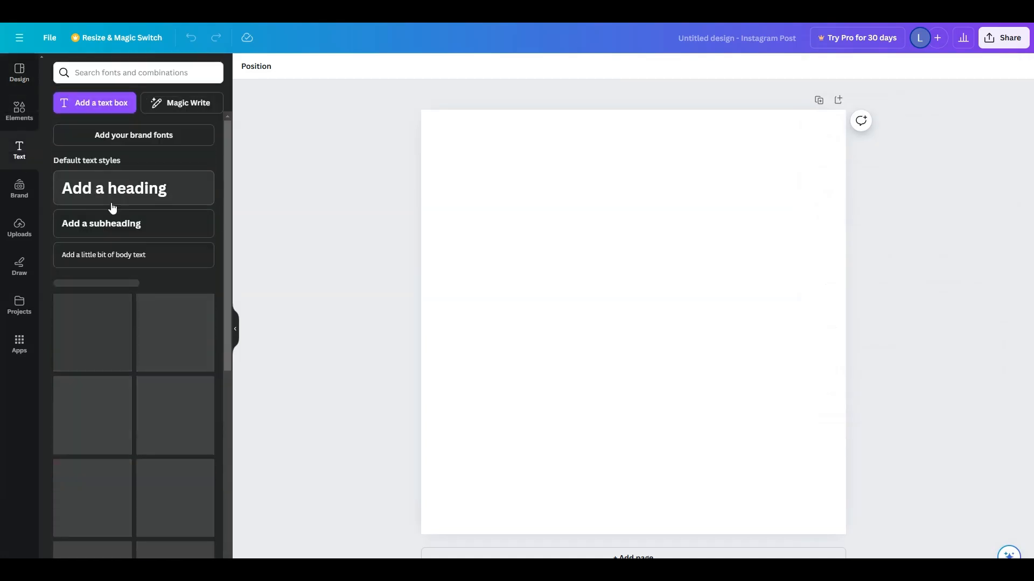
pyautogui.moveTo(104, 194); pyautogui.dragTo(526, 179)
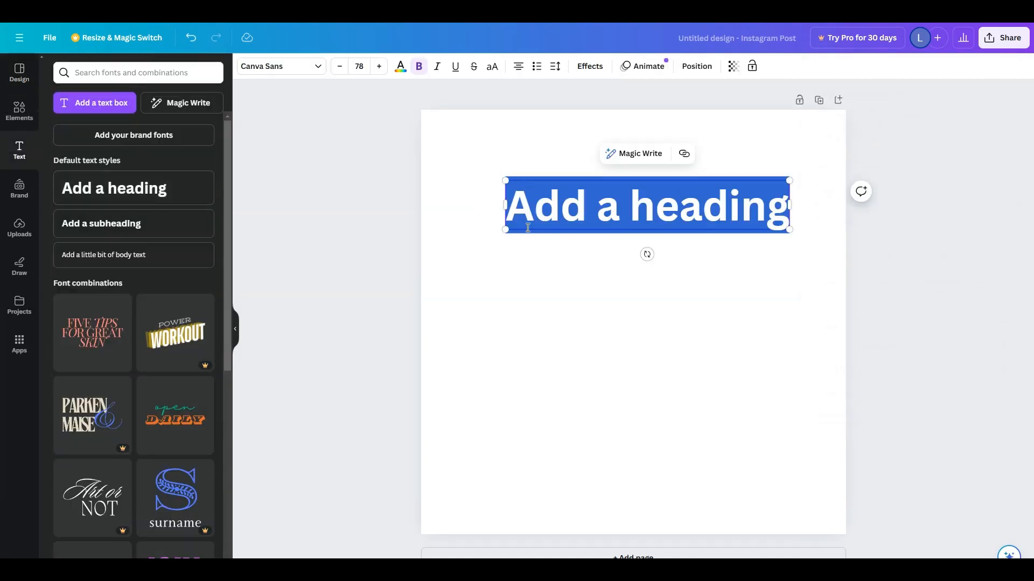
# Add a circle shape to the page below the heading, slightly left of centre.
pyautogui.click(19, 110)
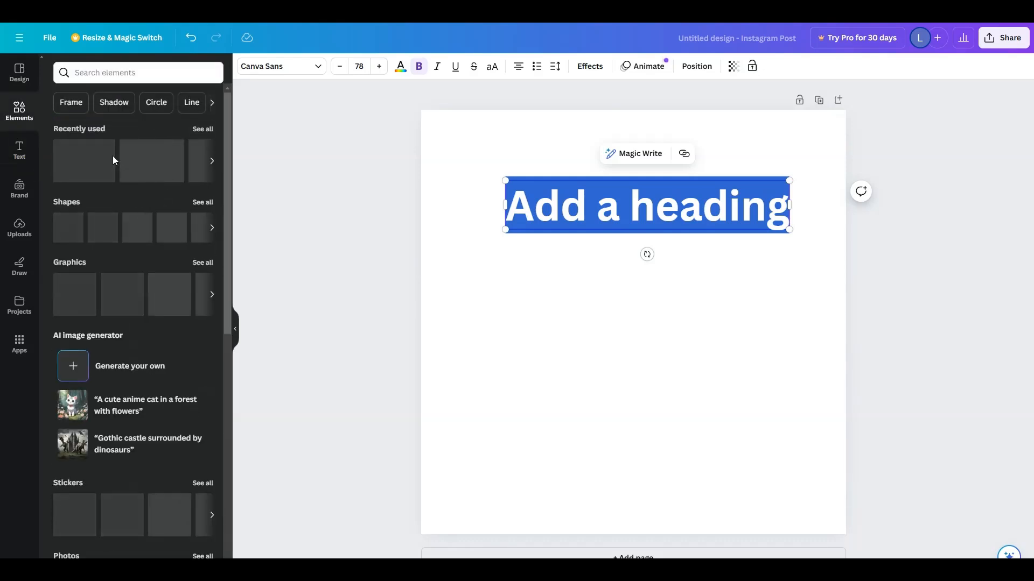
pyautogui.moveTo(204, 228); pyautogui.dragTo(634, 337)
pyautogui.click(723, 344)
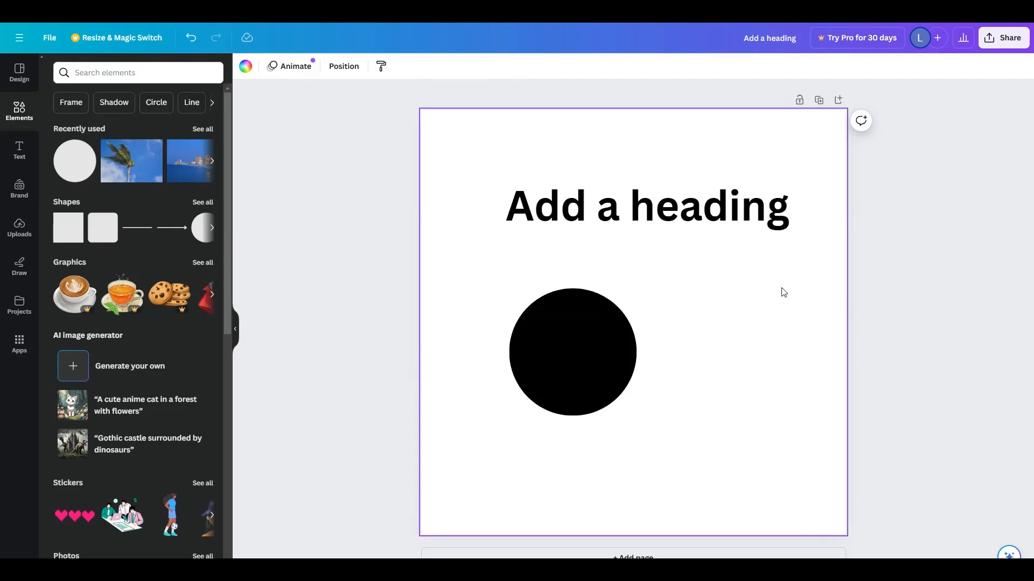
# Recolour the heading text with a custom bright green, #2BFF00.
pyautogui.click(696, 217)
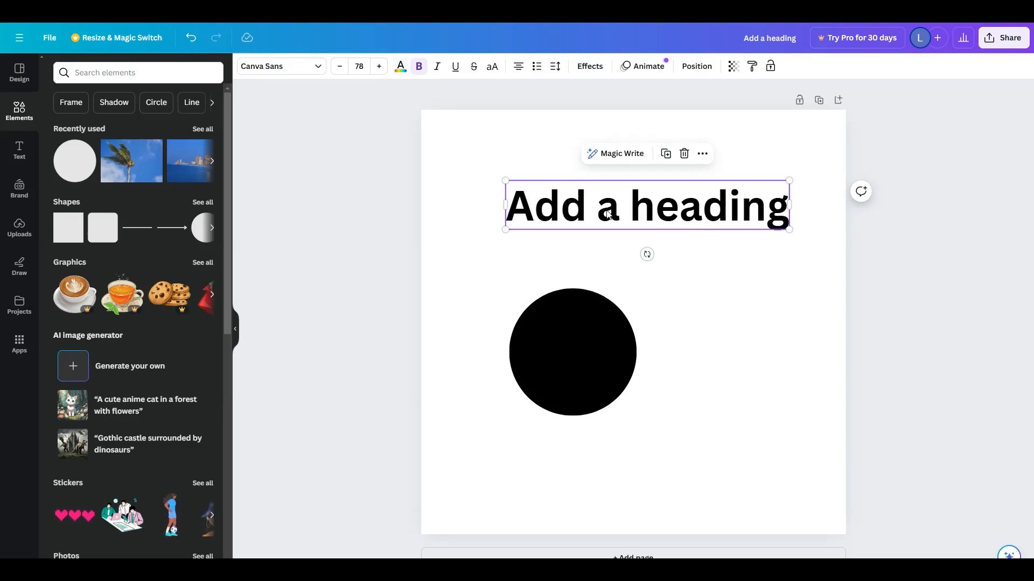
pyautogui.click(401, 66)
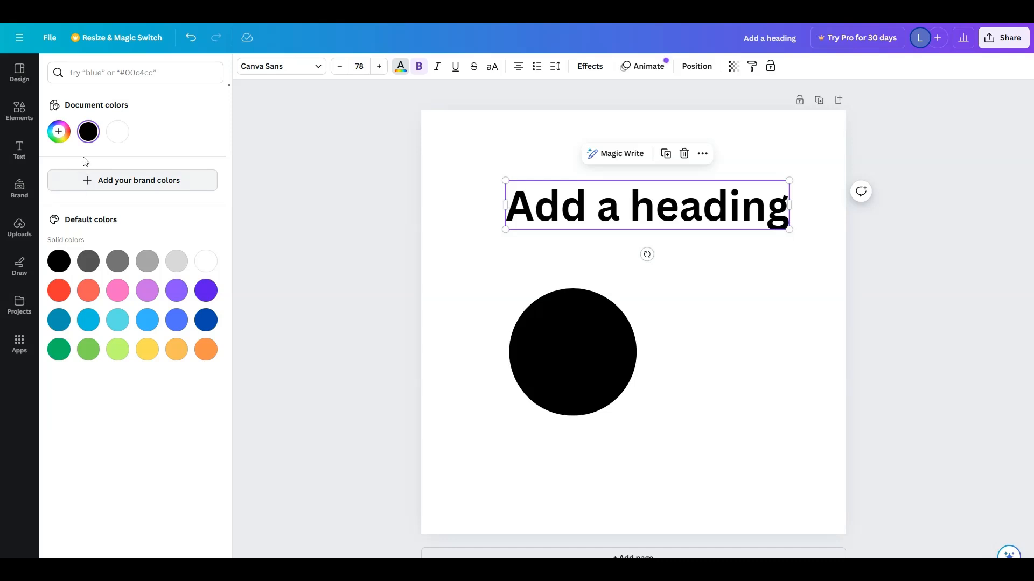
pyautogui.click(59, 133)
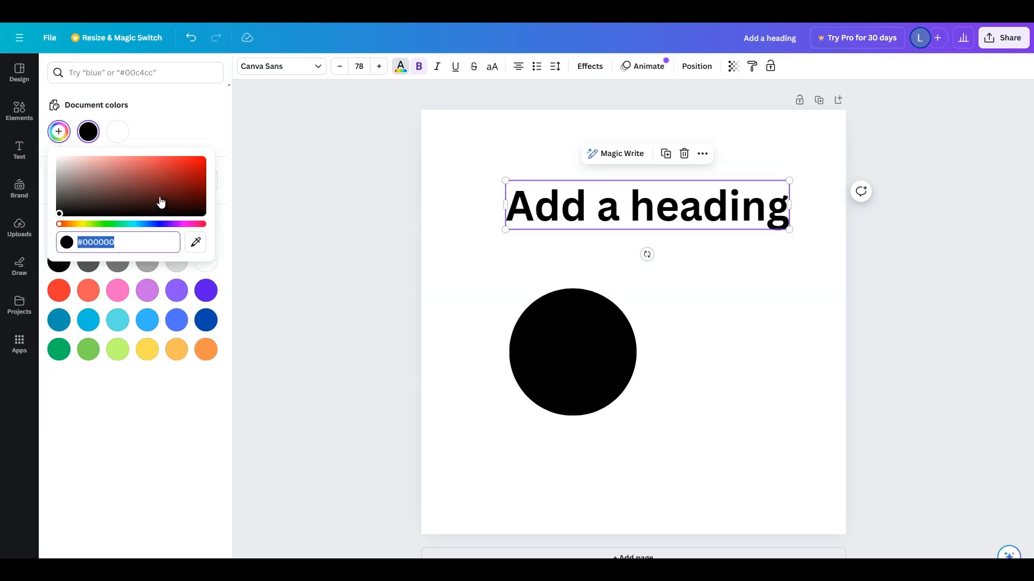
pyautogui.moveTo(93, 228)
pyautogui.mouseDown()
pyautogui.moveTo(176, 230)
pyautogui.moveTo(102, 225)
pyautogui.mouseUp()
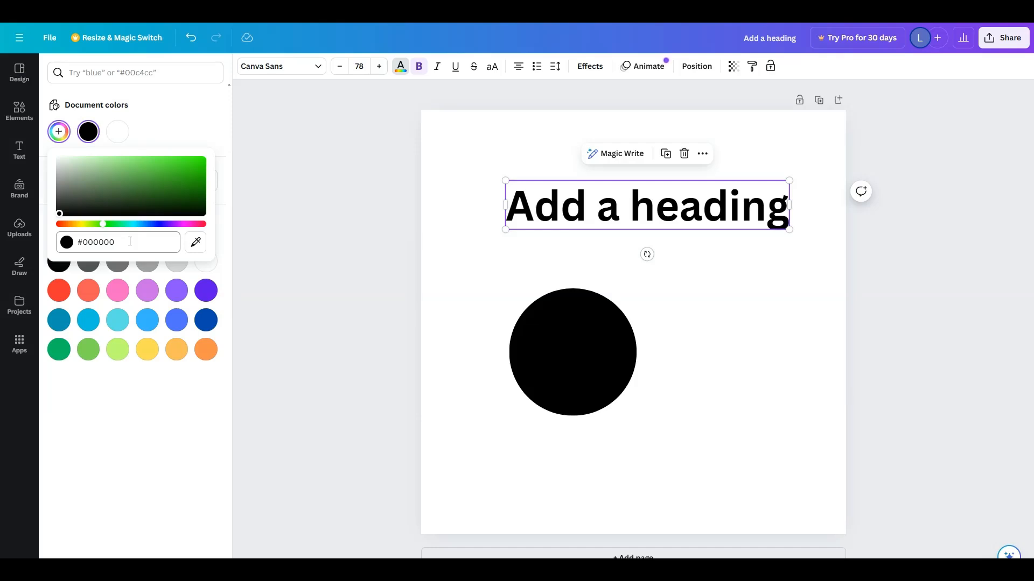
pyautogui.click(203, 160)
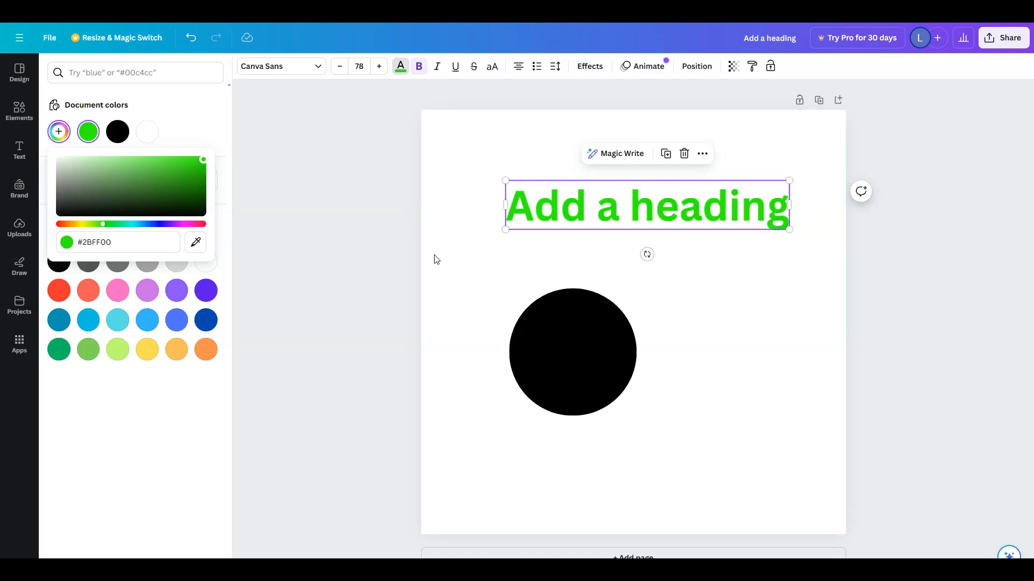
pyautogui.click(450, 279)
# Recolour the circle with the bright blue default solid colour.
pyautogui.click(595, 367)
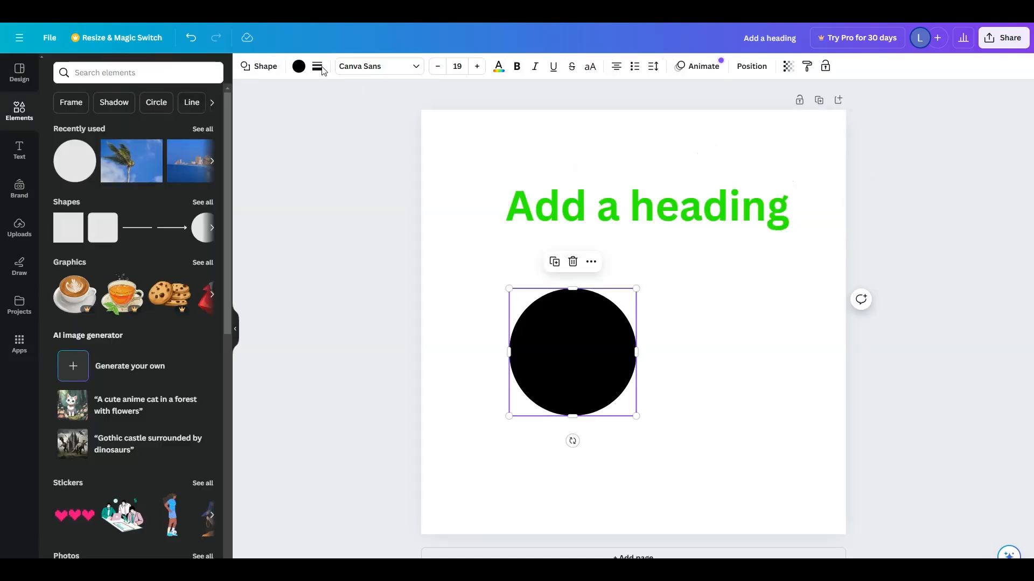
pyautogui.click(298, 66)
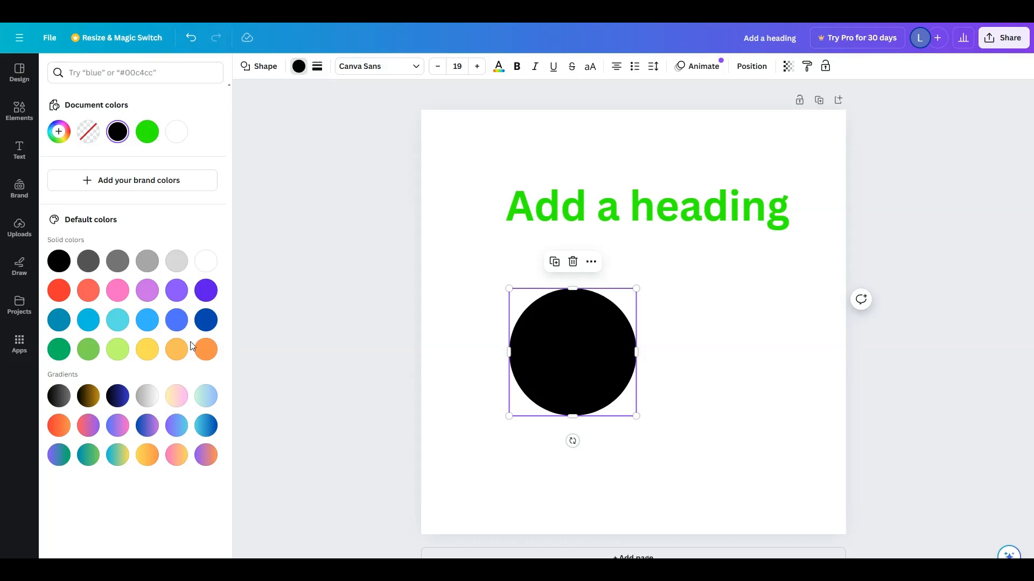
pyautogui.click(88, 320)
# Set the page background to the light purple default solid colour.
pyautogui.click(691, 326)
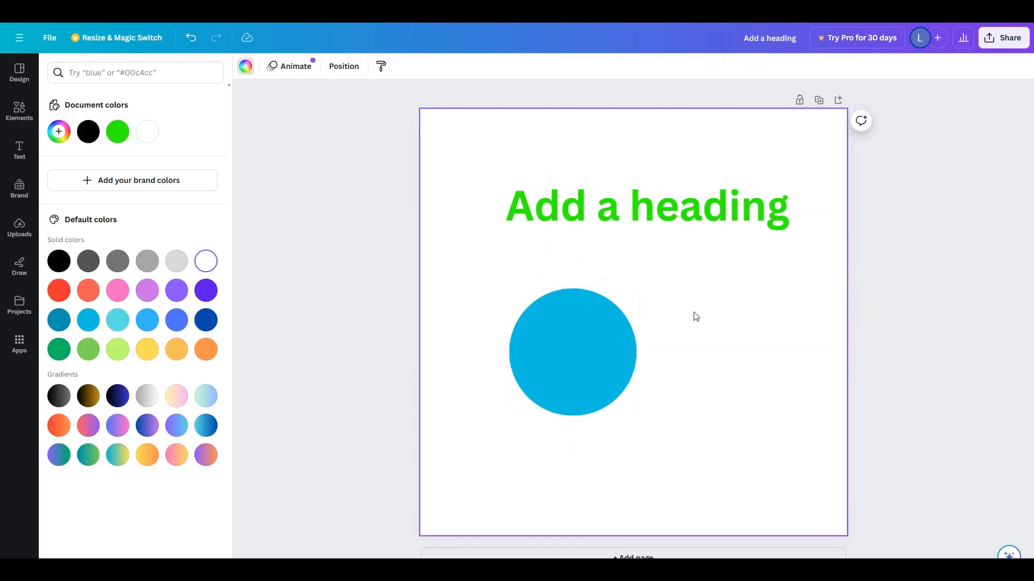
pyautogui.click(248, 69)
pyautogui.click(247, 69)
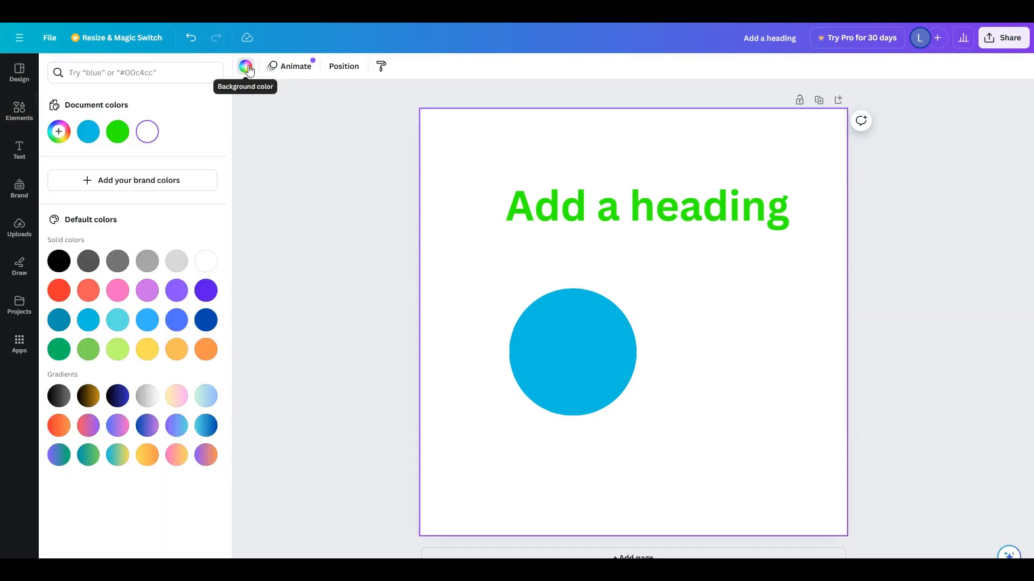
pyautogui.click(156, 292)
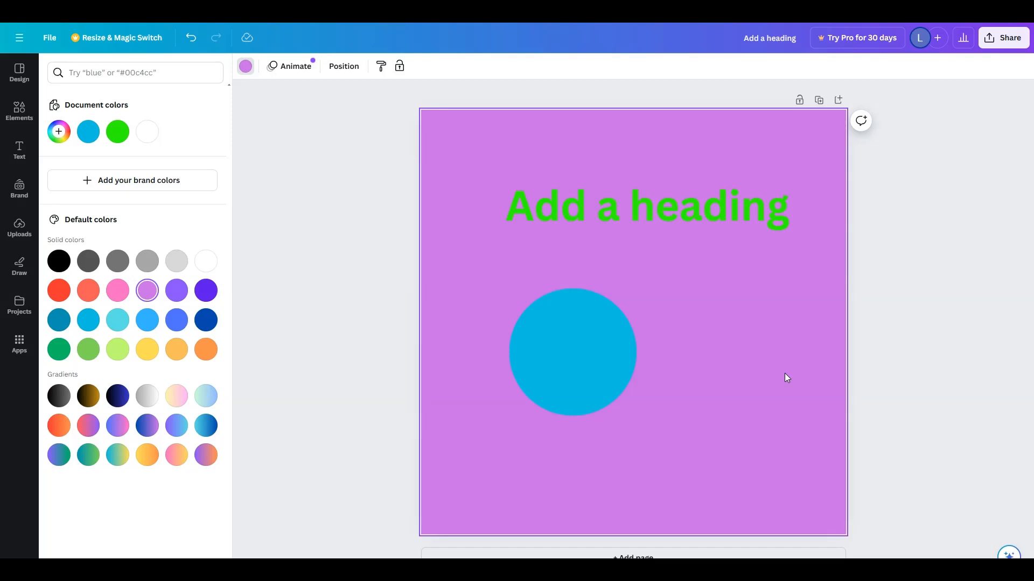
# Search the elements library for "gradient" and list all the matching graphics.
pyautogui.click(19, 111)
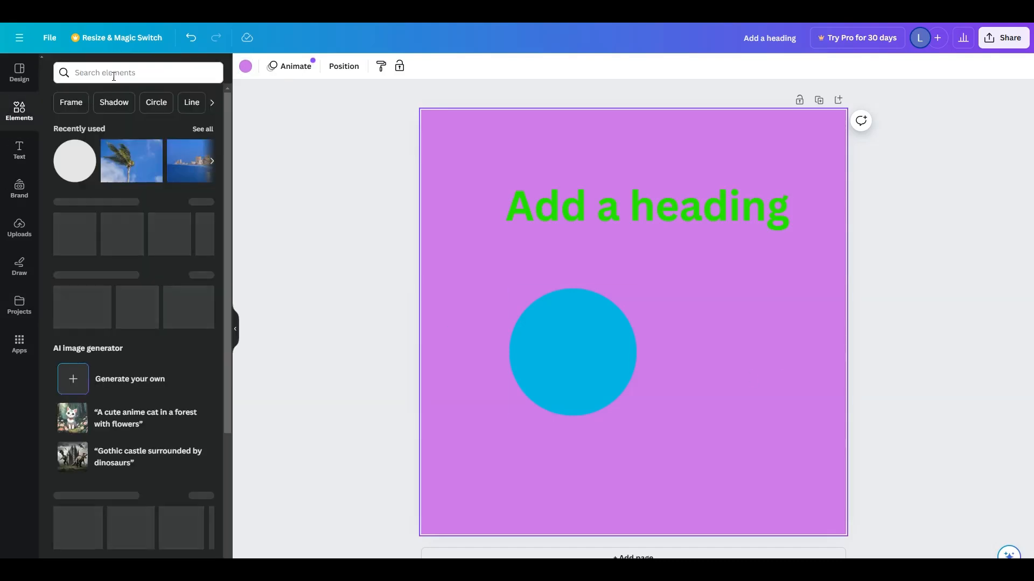
pyautogui.click(113, 76)
pyautogui.write('gradient')
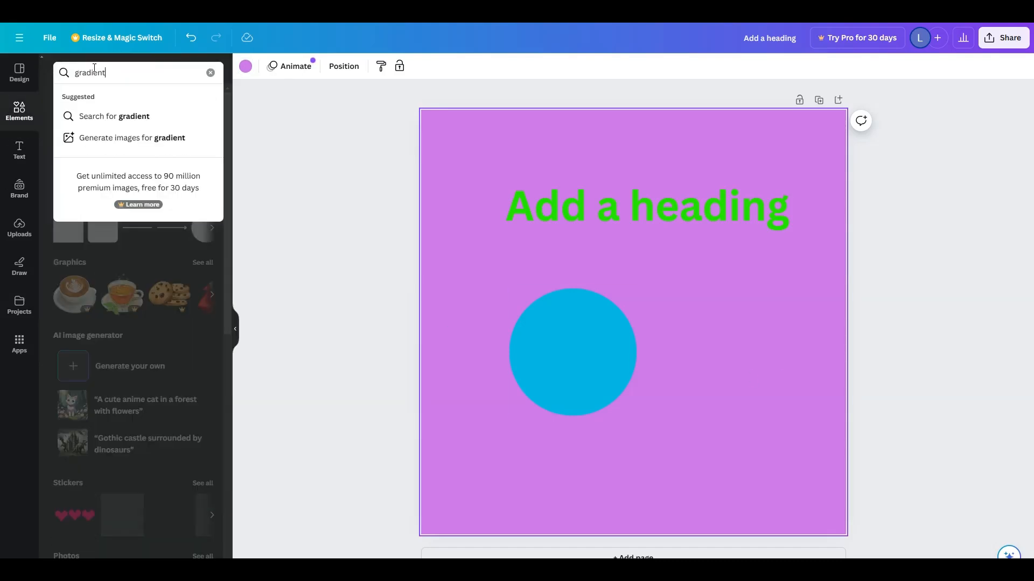
pyautogui.press('Return')
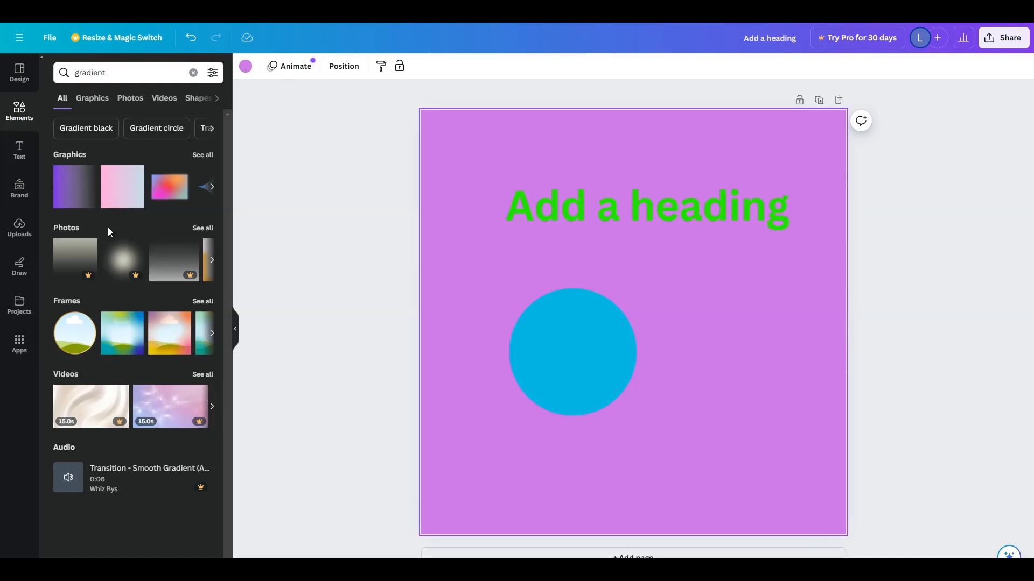
pyautogui.click(209, 158)
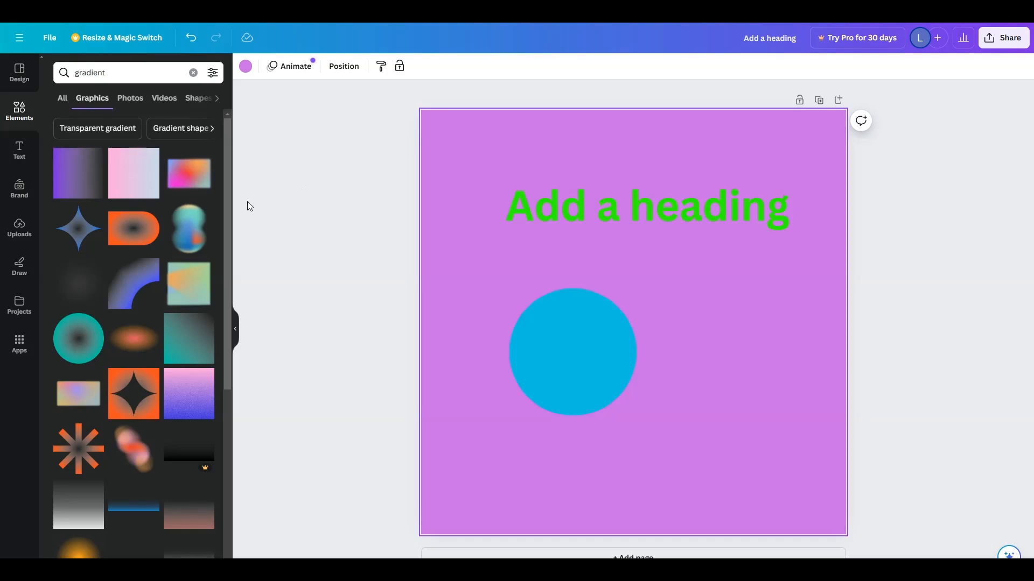
# Add the blurred orange, red and pink gradient graphic, enlarged to fill the page's lower right area and overlap the circle.
pyautogui.moveTo(186, 175); pyautogui.dragTo(679, 321)
pyautogui.moveTo(824, 404); pyautogui.dragTo(1021, 537)
pyautogui.moveTo(728, 426); pyautogui.dragTo(632, 425)
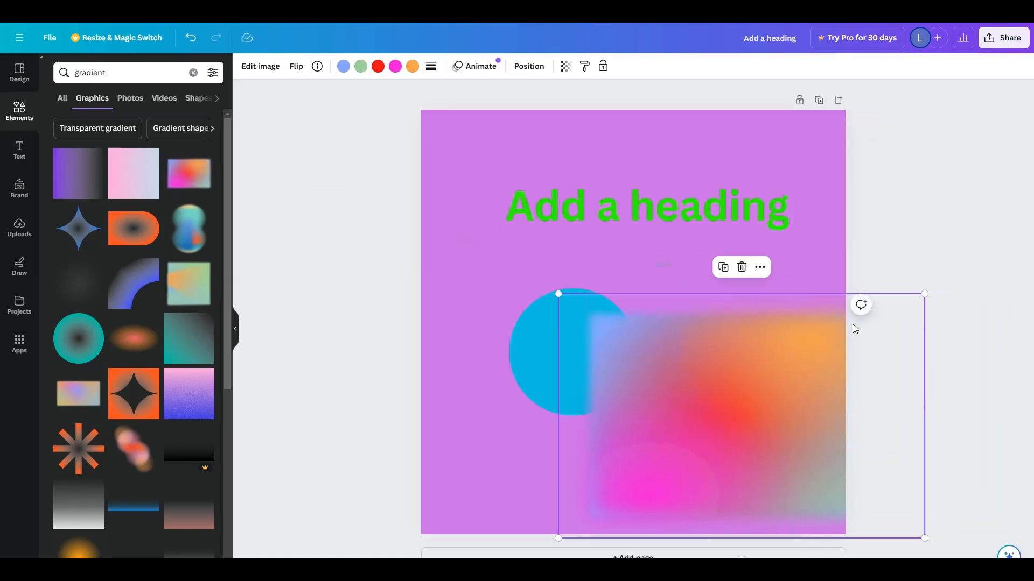
pyautogui.click(925, 233)
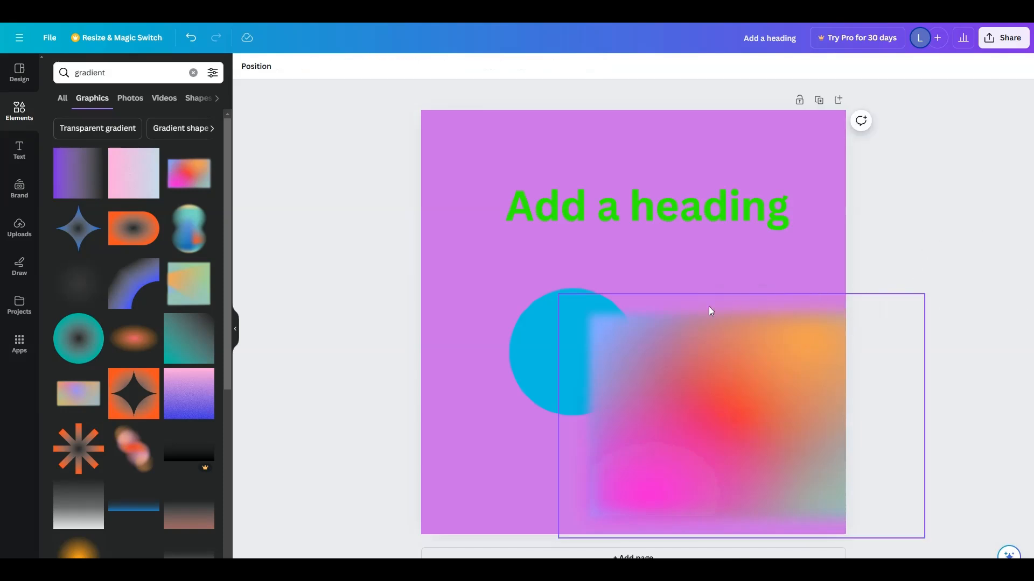
# Fill the circle with the purple-to-turquoise default gradient and bring it in front of the gradient graphic.
pyautogui.click(545, 325)
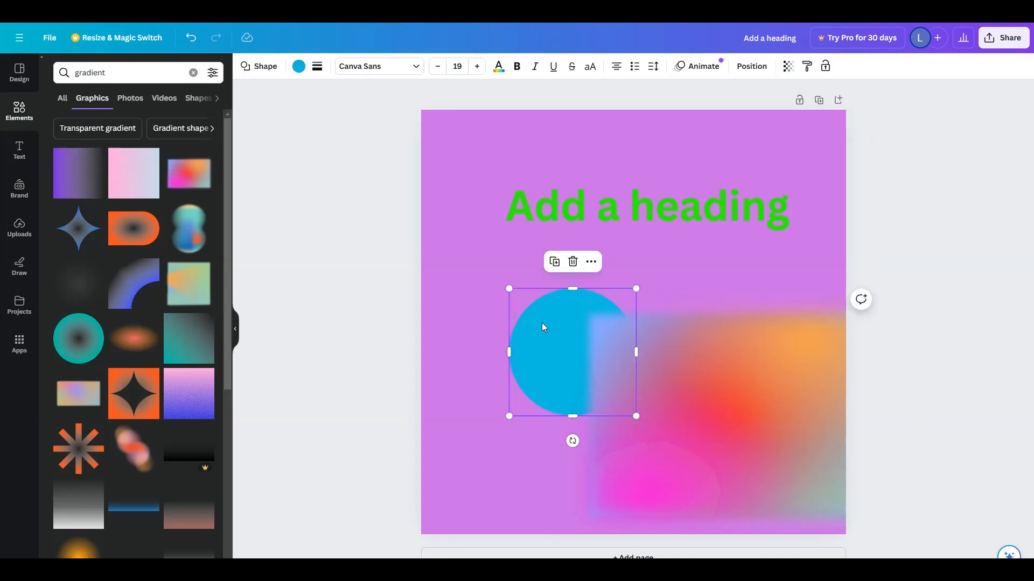
pyautogui.click(298, 66)
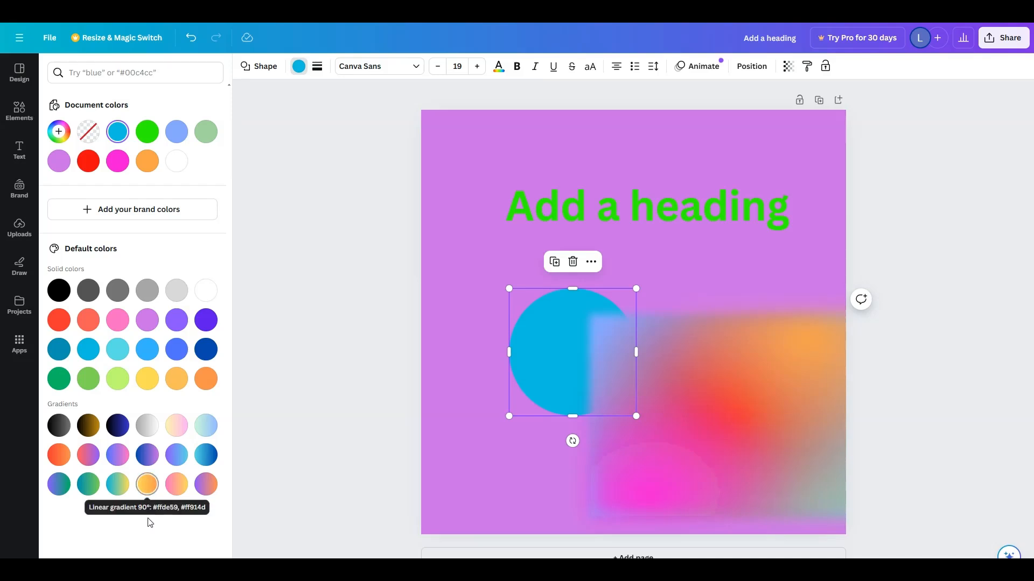
pyautogui.click(177, 456)
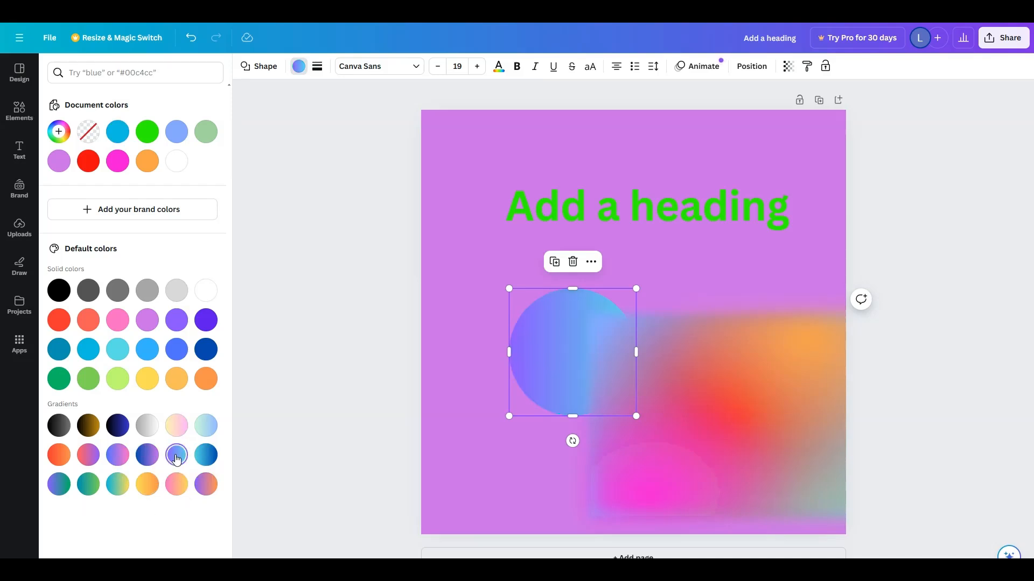
pyautogui.rightClick(541, 345)
pyautogui.moveTo(672, 418)
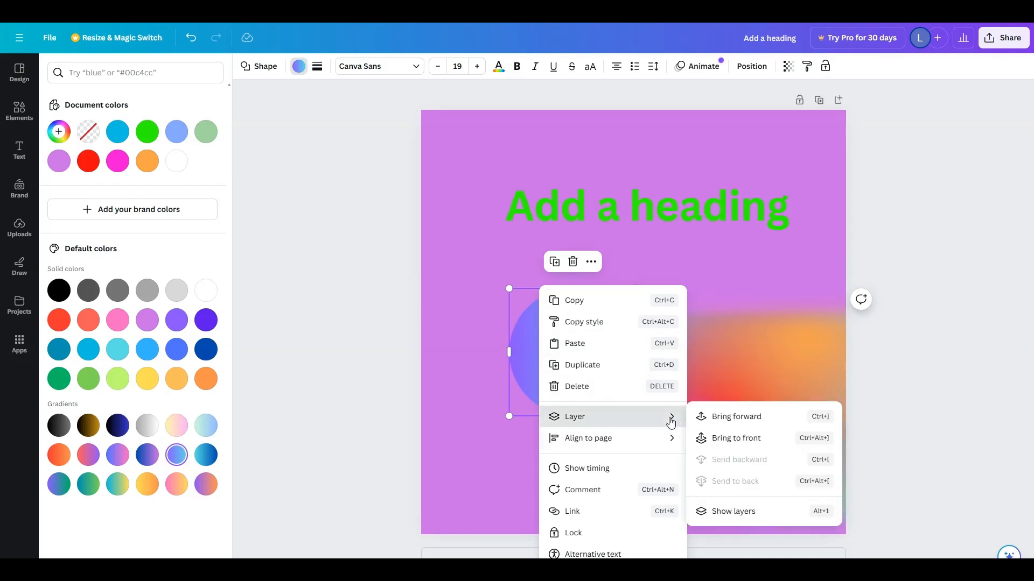
pyautogui.click(745, 439)
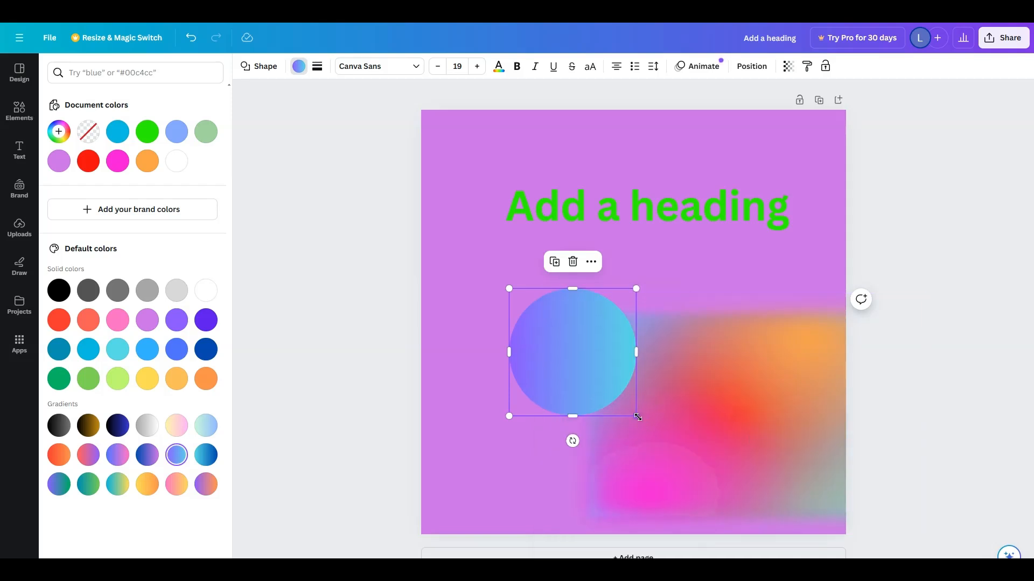
# Enlarge the circle to about two thirds of the page width and centre it roughly just below the heading.
pyautogui.moveTo(638, 417); pyautogui.dragTo(799, 577)
pyautogui.moveTo(703, 463); pyautogui.dragTo(670, 397)
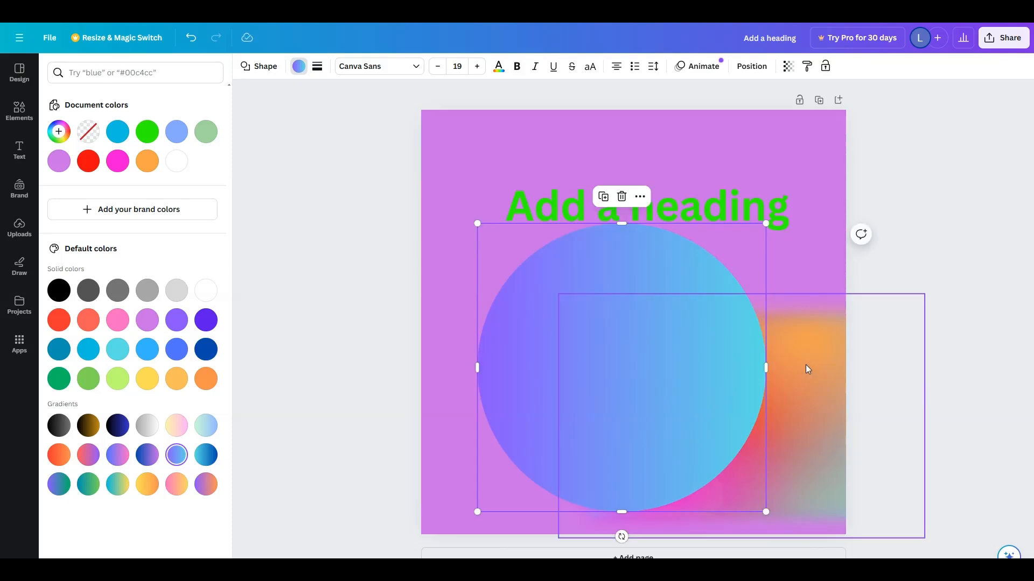
pyautogui.click(362, 289)
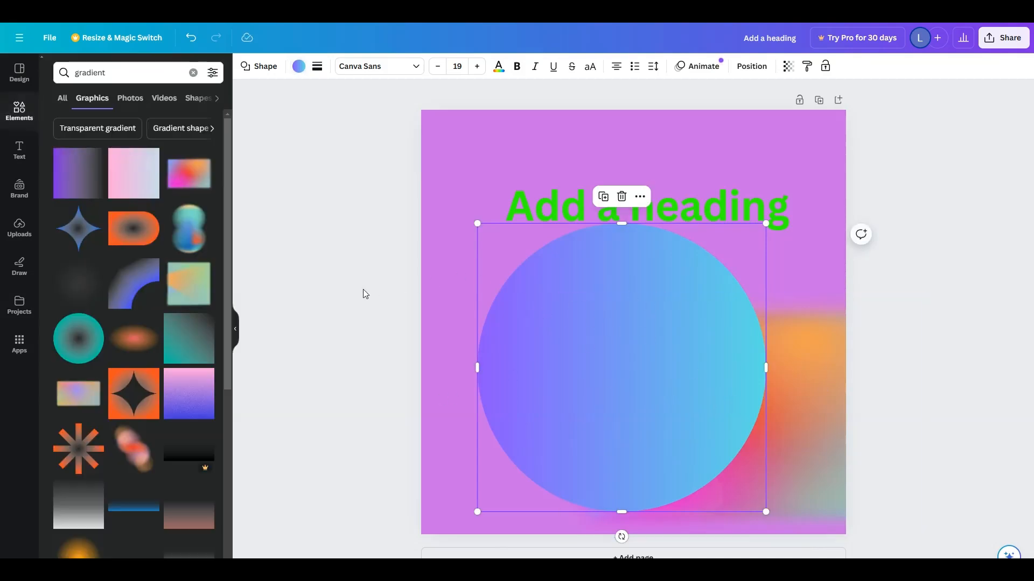
pyautogui.click(393, 306)
# Try the other gradient styles on the circle, finishing with the radial style that spreads from the upper left corner.
pyautogui.click(659, 287)
pyautogui.click(300, 67)
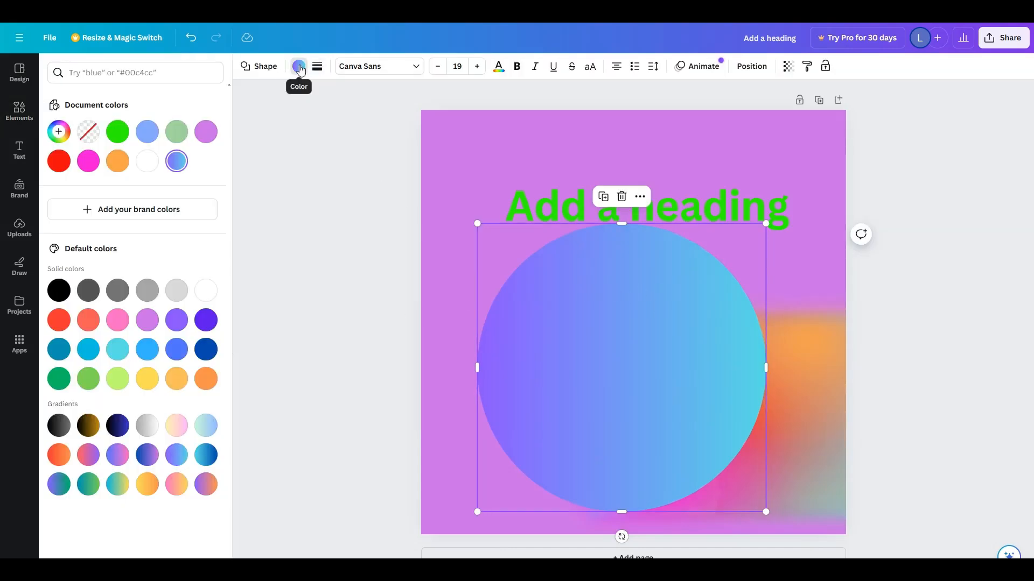
pyautogui.click(178, 161)
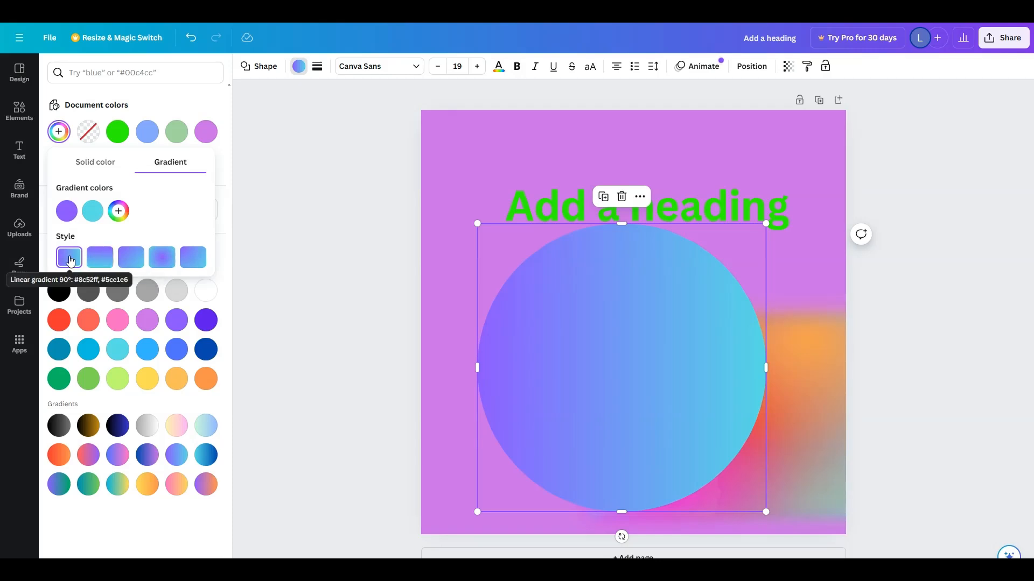
pyautogui.click(105, 260)
pyautogui.click(139, 260)
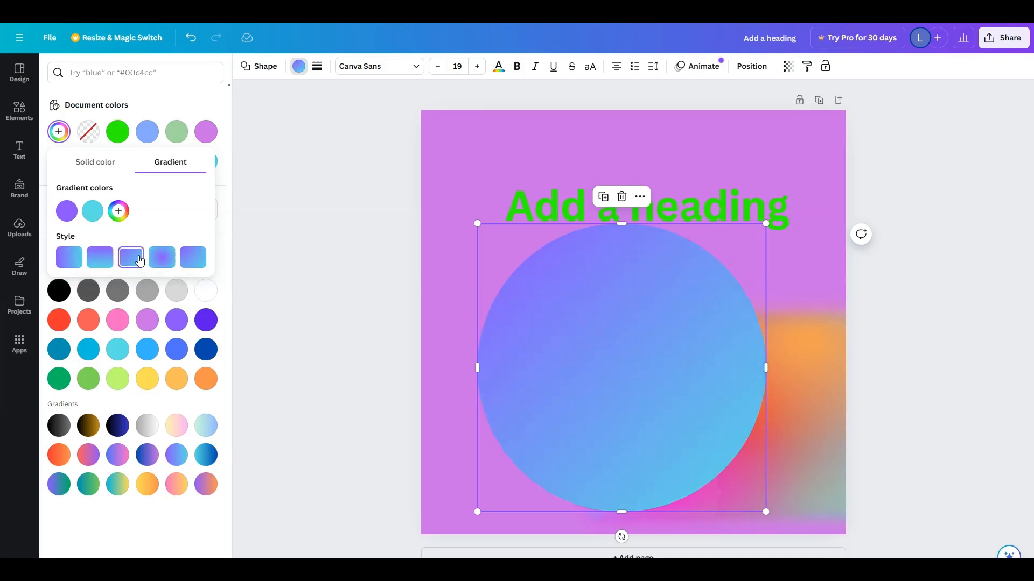
pyautogui.click(169, 260)
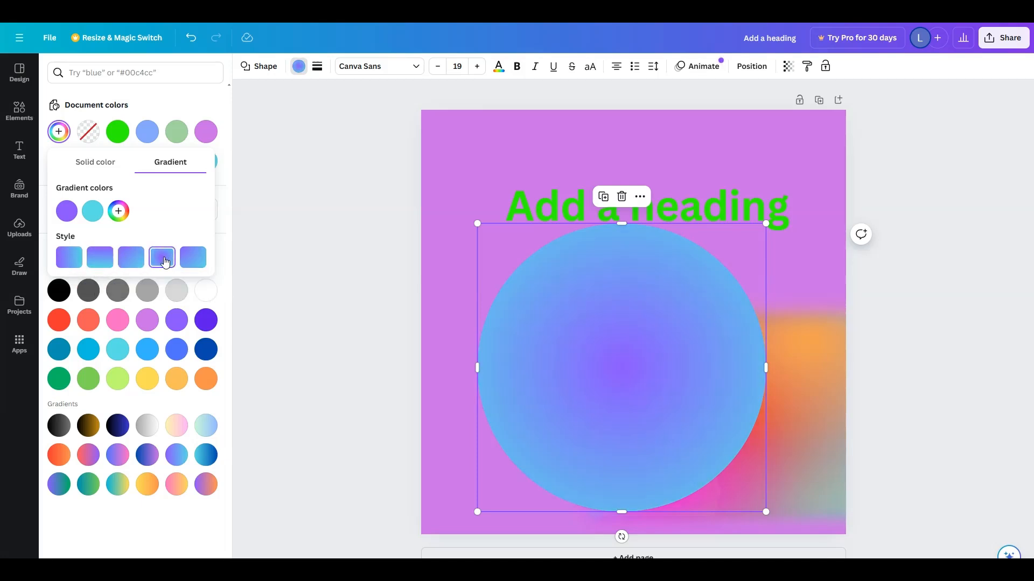
pyautogui.click(194, 260)
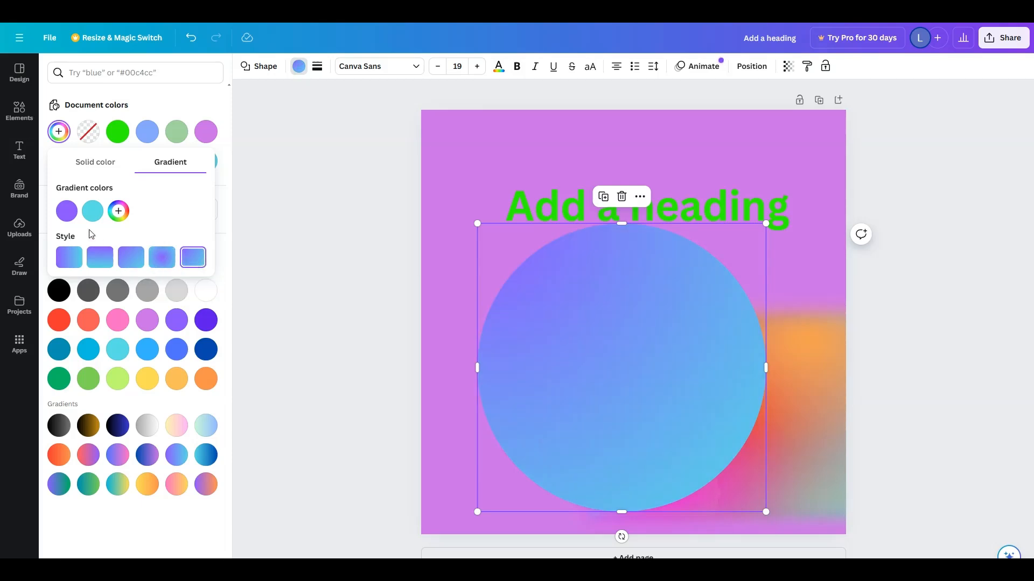
# Change the circle's gradient colours to green #52FF63 and blue #006BB8.
pyautogui.click(66, 211)
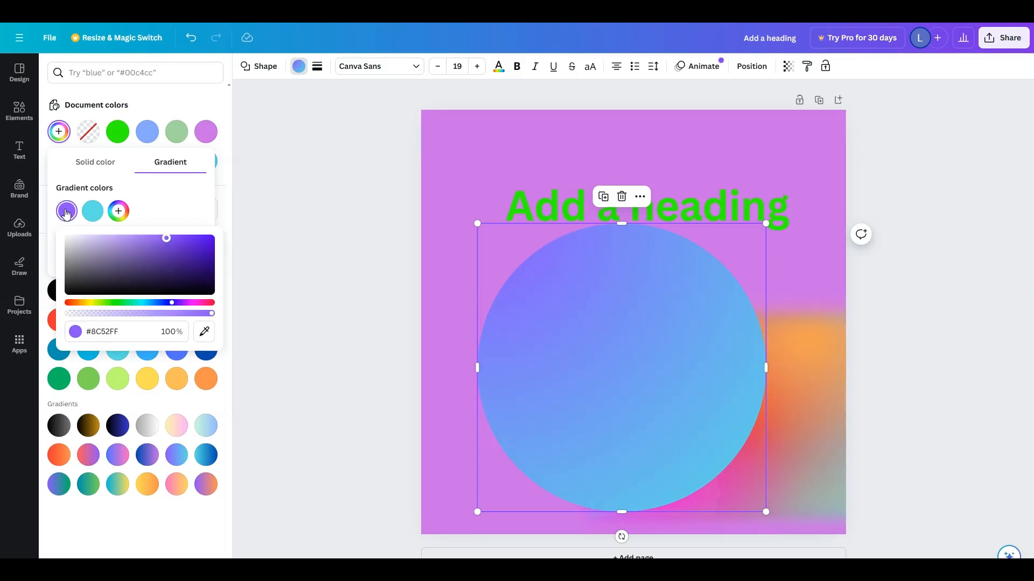
pyautogui.click(119, 304)
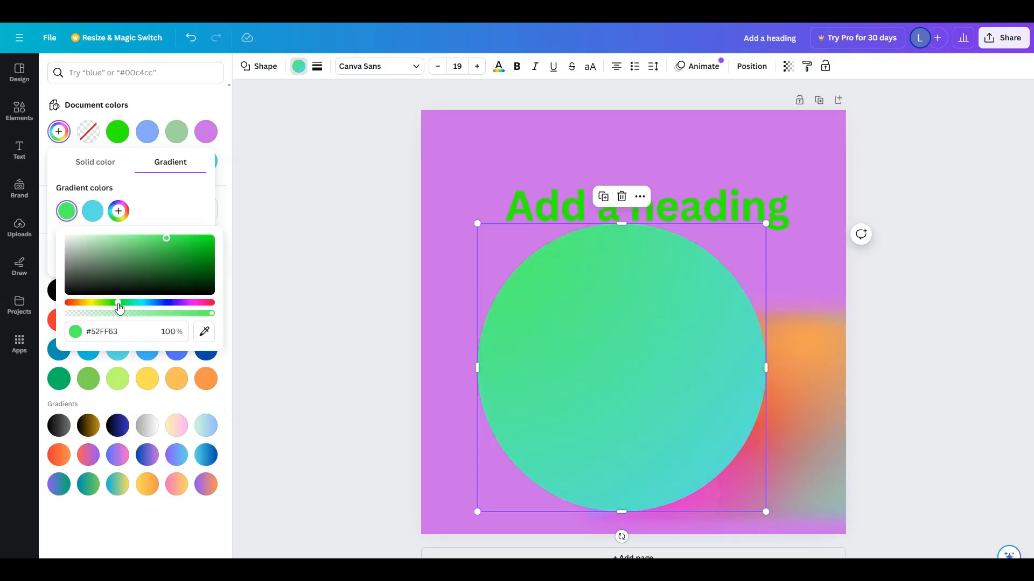
pyautogui.click(92, 211)
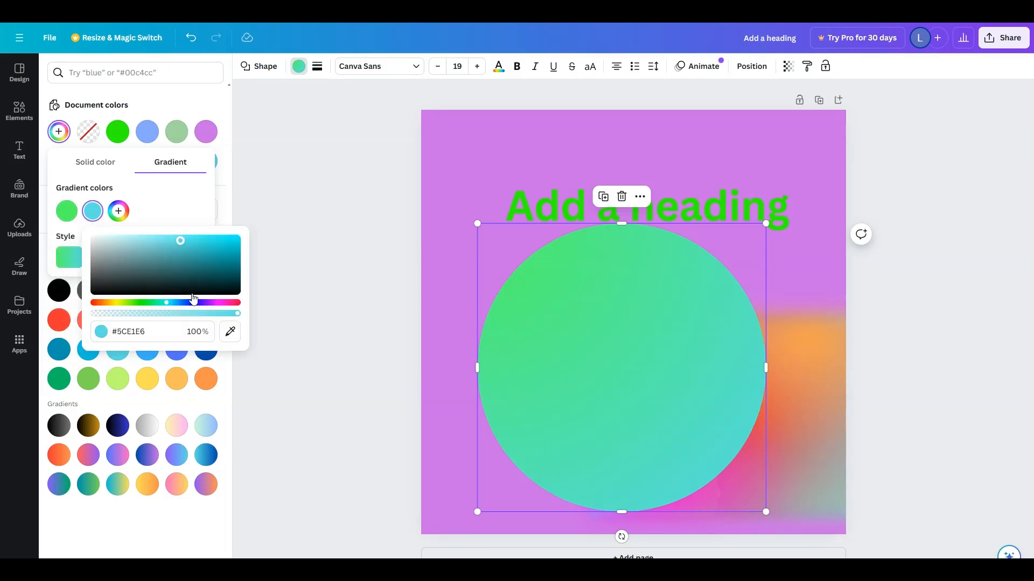
pyautogui.moveTo(234, 264); pyautogui.dragTo(238, 251)
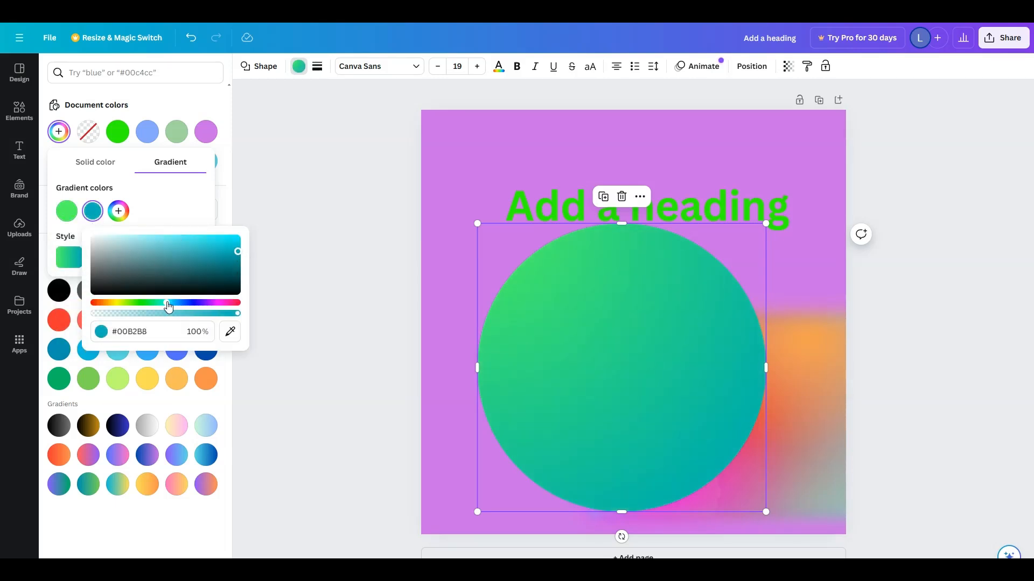
pyautogui.moveTo(168, 307); pyautogui.dragTo(177, 308)
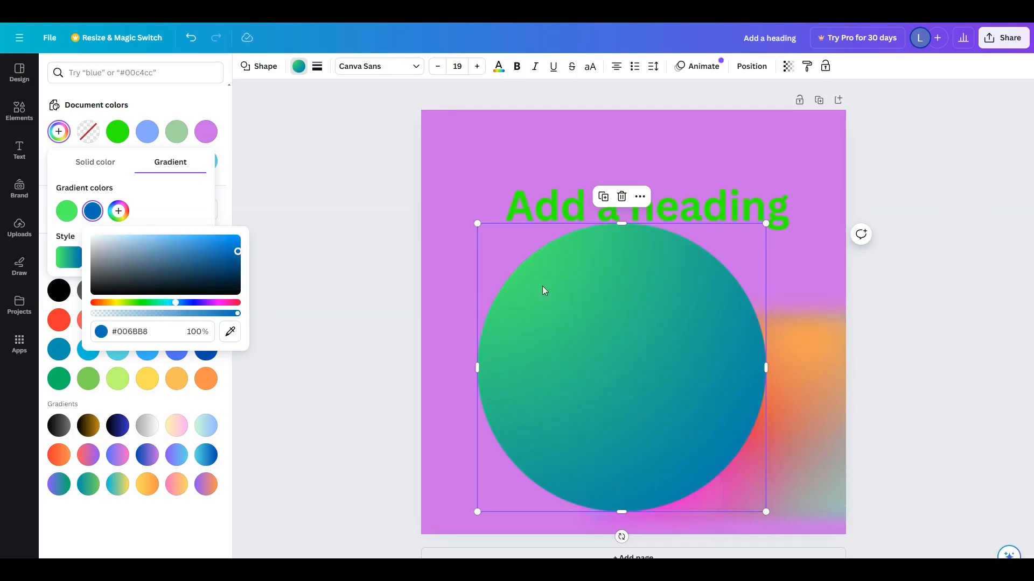
pyautogui.click(96, 216)
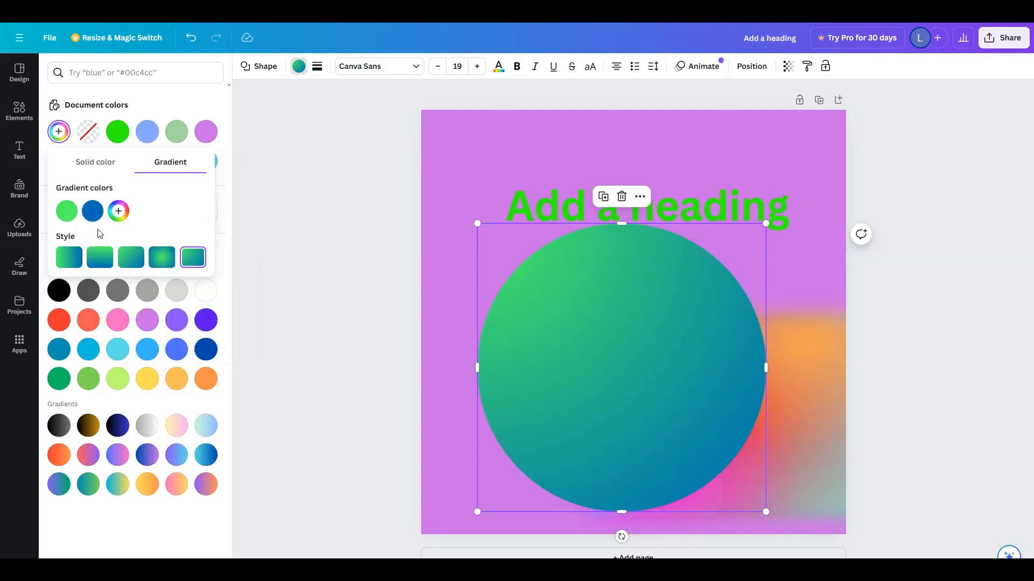
pyautogui.click(93, 212)
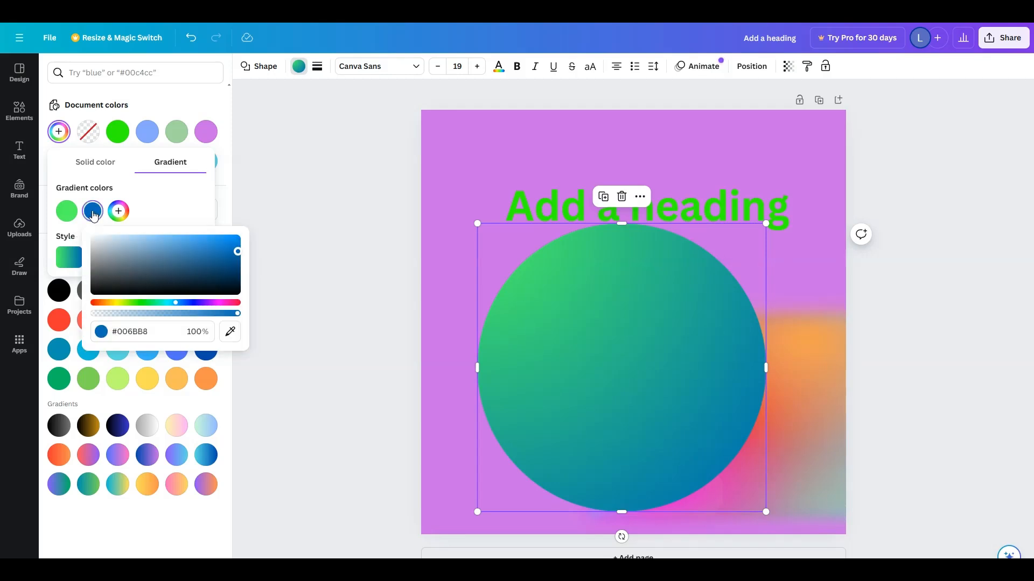
pyautogui.click(160, 209)
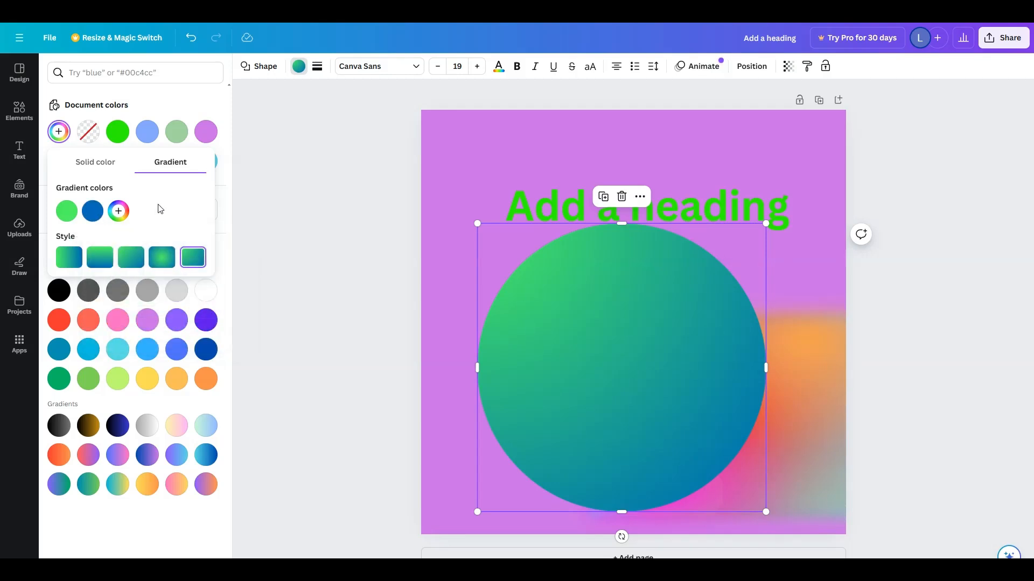
# Add a third colour to the circle's gradient and set it to dark navy, #060039.
pyautogui.click(119, 212)
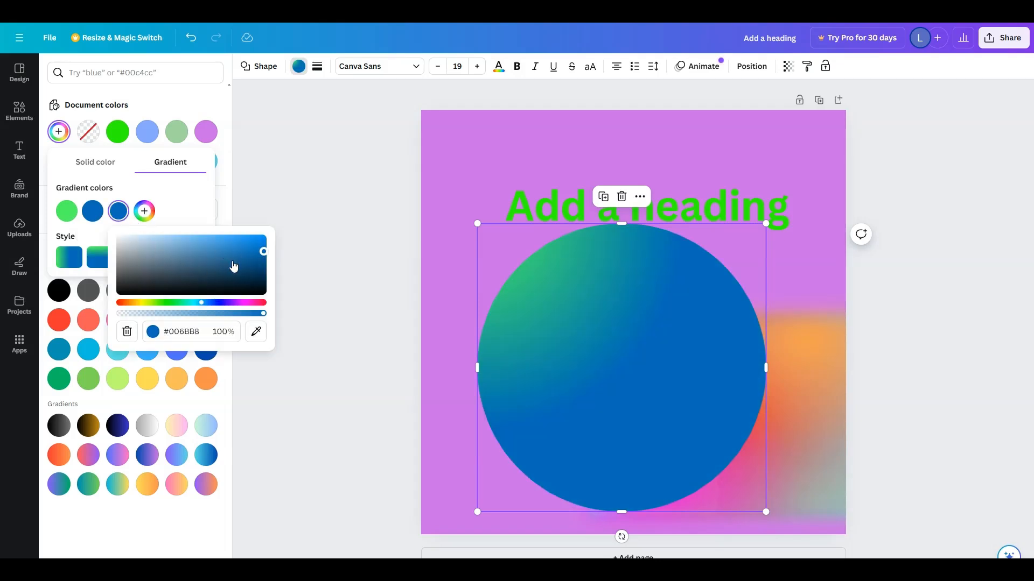
pyautogui.moveTo(239, 260); pyautogui.dragTo(144, 258)
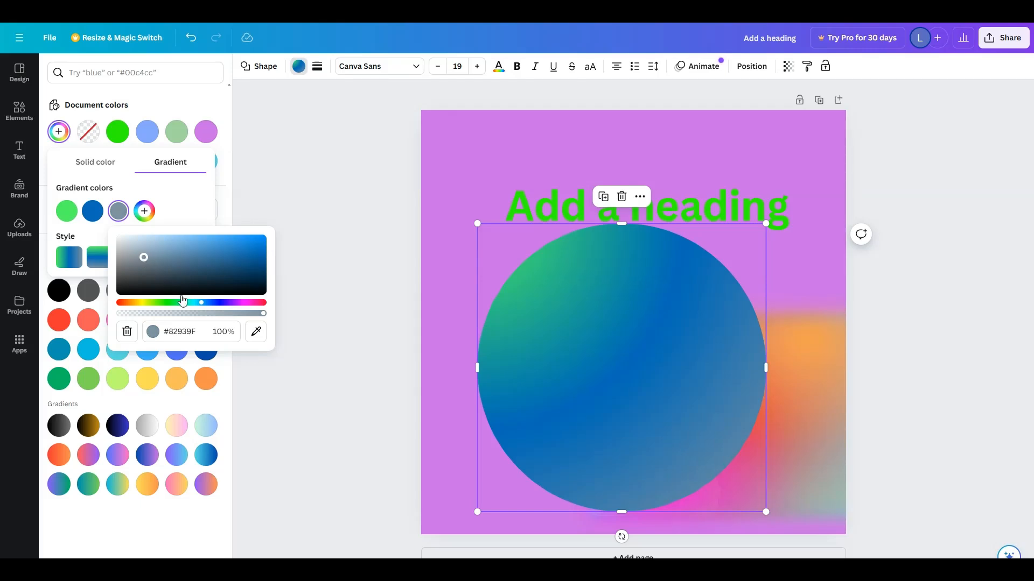
pyautogui.moveTo(200, 304); pyautogui.dragTo(232, 310)
pyautogui.moveTo(219, 265)
pyautogui.mouseDown()
pyautogui.moveTo(253, 246)
pyautogui.moveTo(288, 250)
pyautogui.moveTo(265, 272)
pyautogui.moveTo(272, 287)
pyautogui.mouseUp()
pyautogui.click(218, 303)
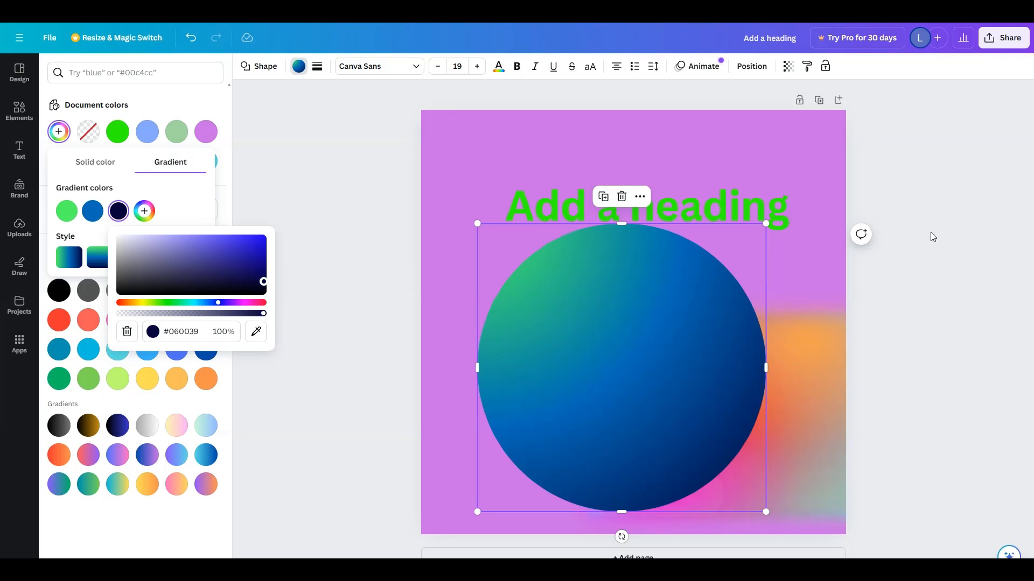
# Move the circle up so that it overlaps the heading, horizontally centred on the page.
pyautogui.click(603, 318)
pyautogui.moveTo(603, 318); pyautogui.dragTo(576, 284)
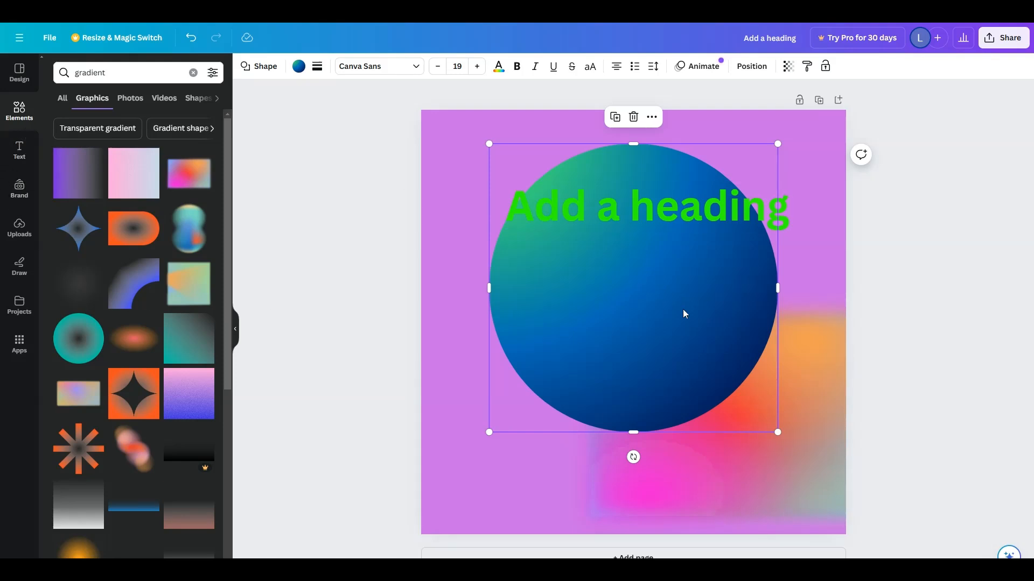
# Copy the circle's gradient style onto the page background and delete the blurred multicolour gradient graphic in the lower right corner.
pyautogui.click(807, 67)
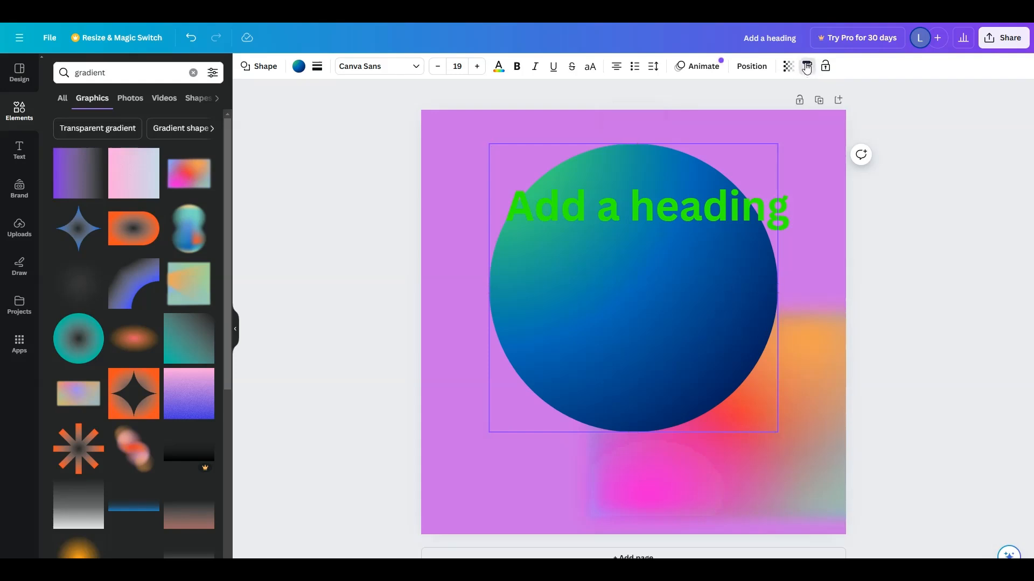
pyautogui.click(430, 353)
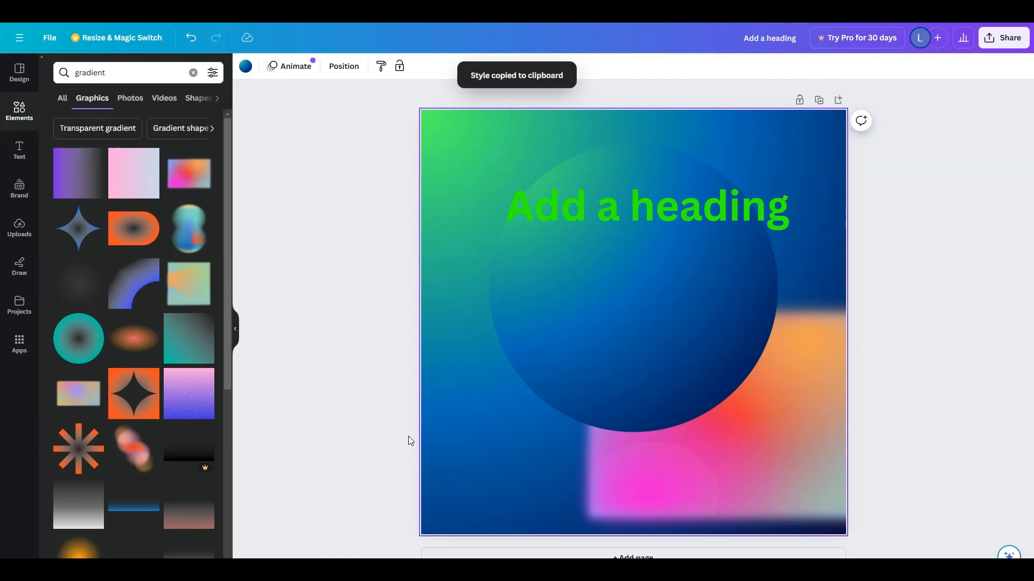
pyautogui.click(800, 441)
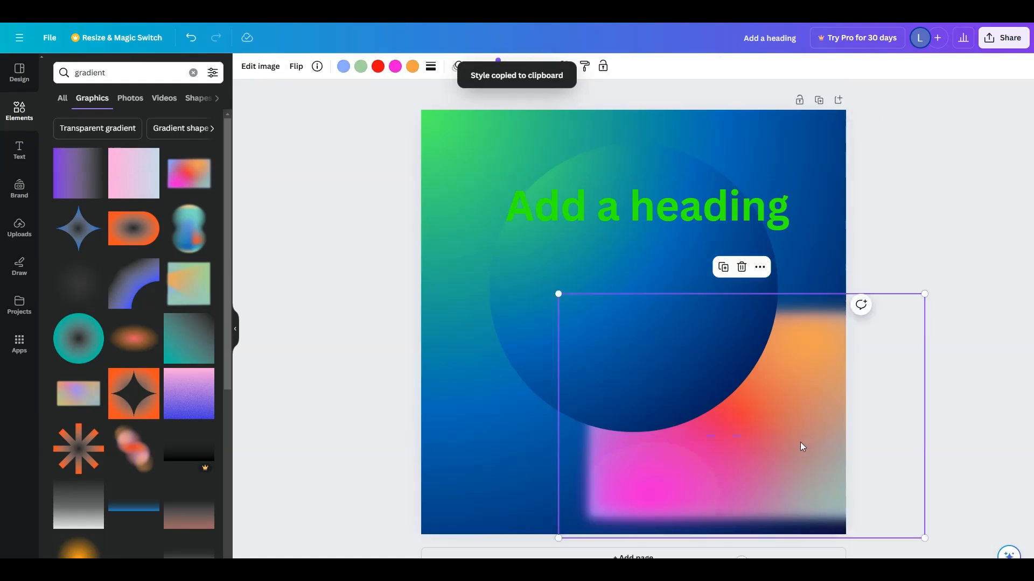
pyautogui.press('Delete')
# Move the circle up over the heading and shrink it to about half its width.
pyautogui.click(731, 397)
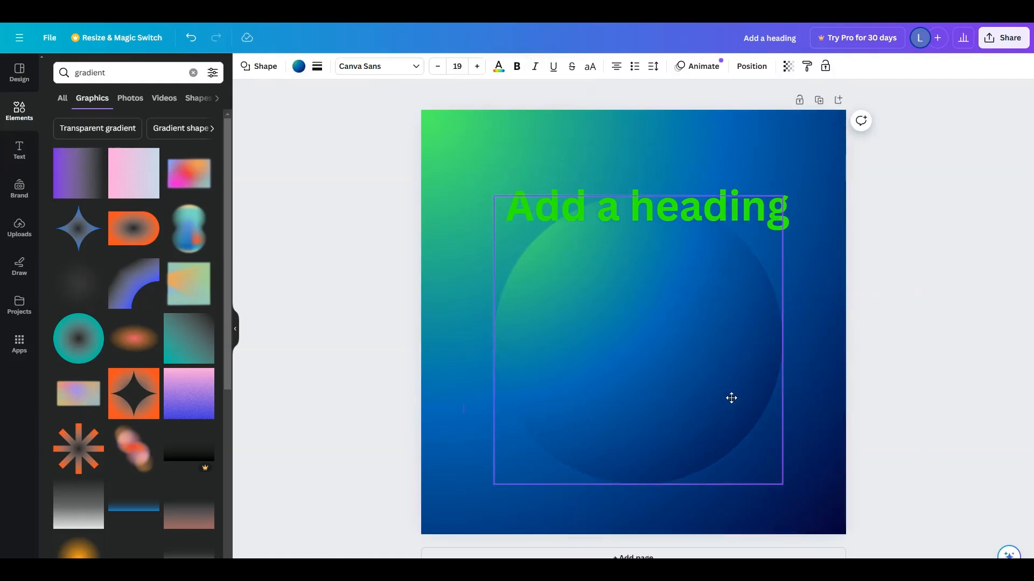
pyautogui.moveTo(732, 397); pyautogui.dragTo(700, 292)
pyautogui.moveTo(765, 421); pyautogui.dragTo(631, 288)
# Open the page background's gradient for editing, try the centred radial style and settle on the linear style running from top to bottom.
pyautogui.click(731, 343)
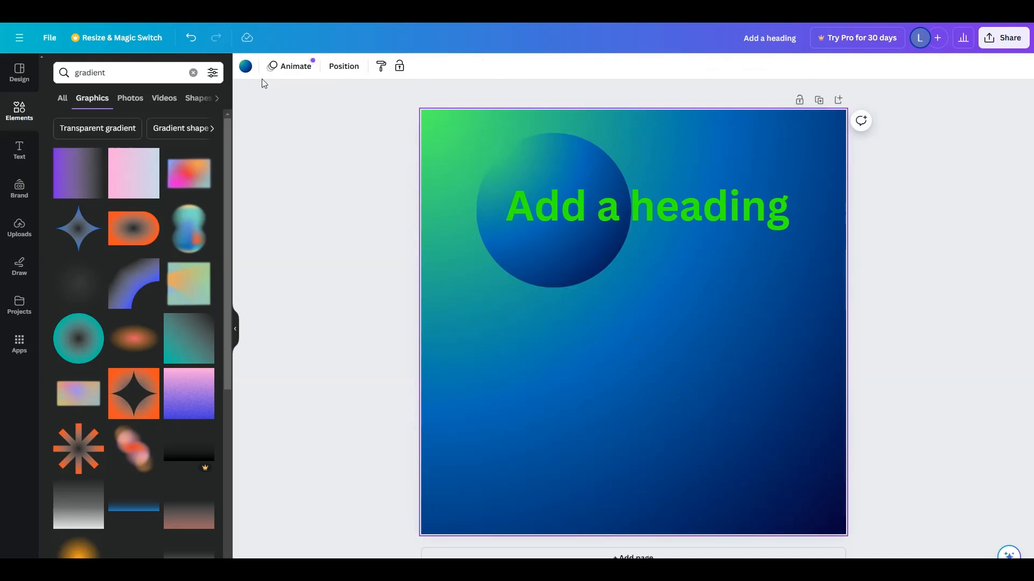
pyautogui.click(246, 66)
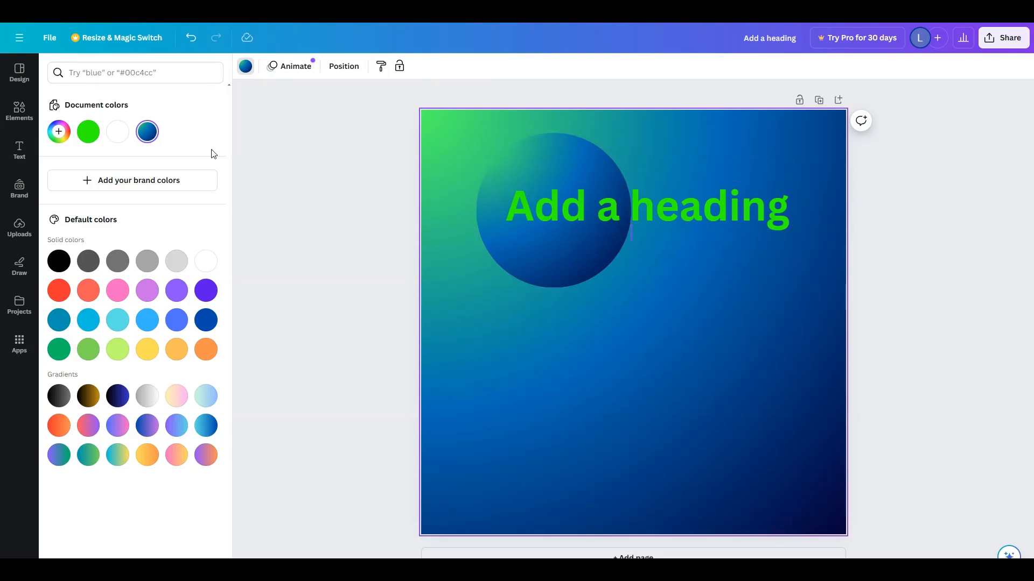
pyautogui.click(147, 135)
pyautogui.click(147, 134)
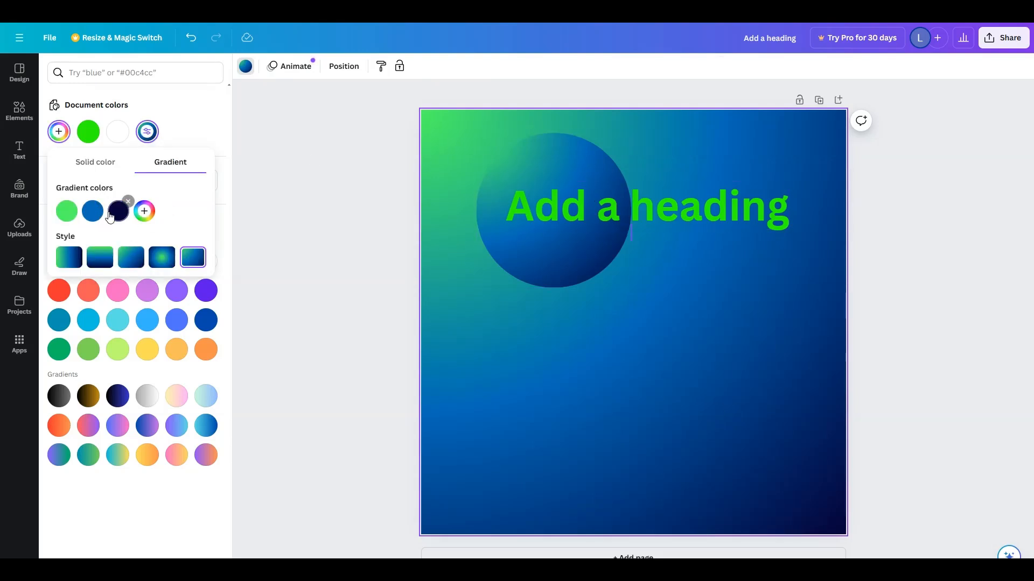
pyautogui.click(110, 216)
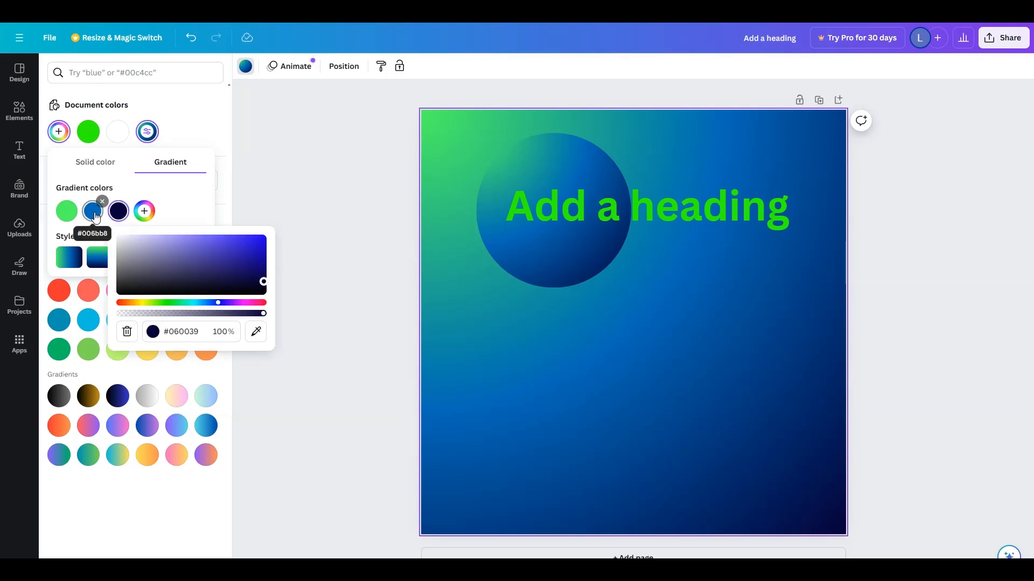
pyautogui.click(188, 188)
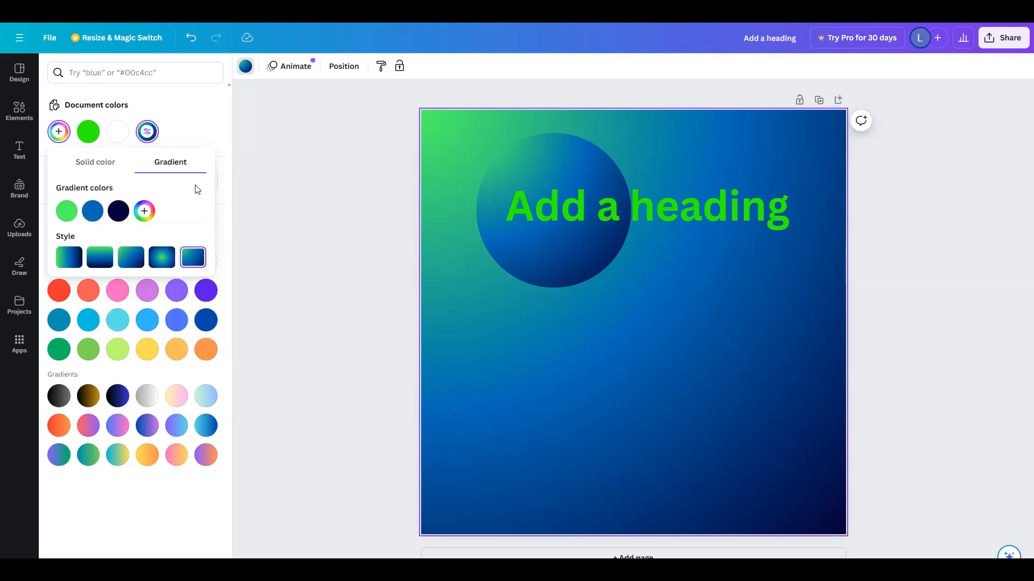
pyautogui.click(165, 263)
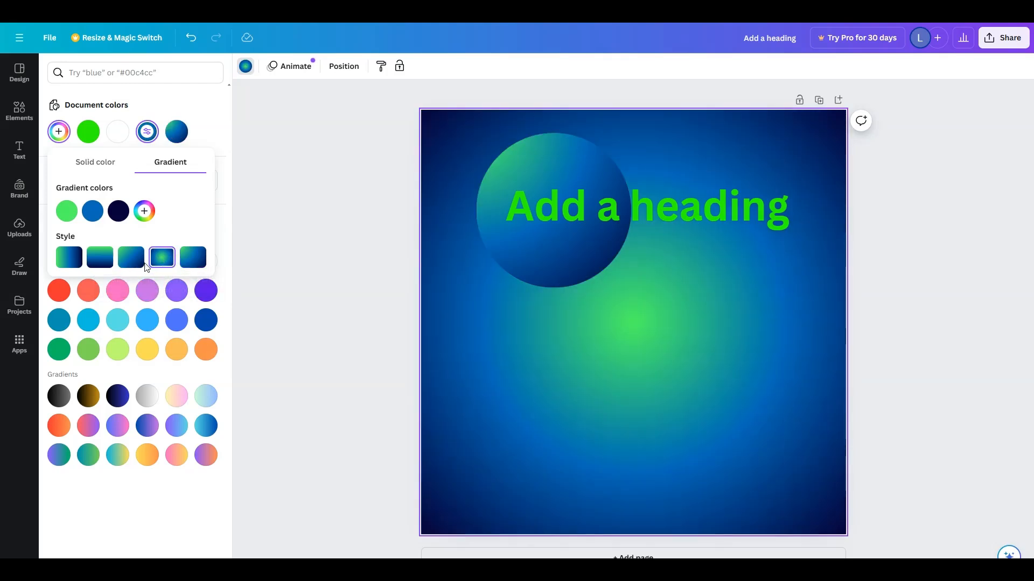
pyautogui.click(93, 261)
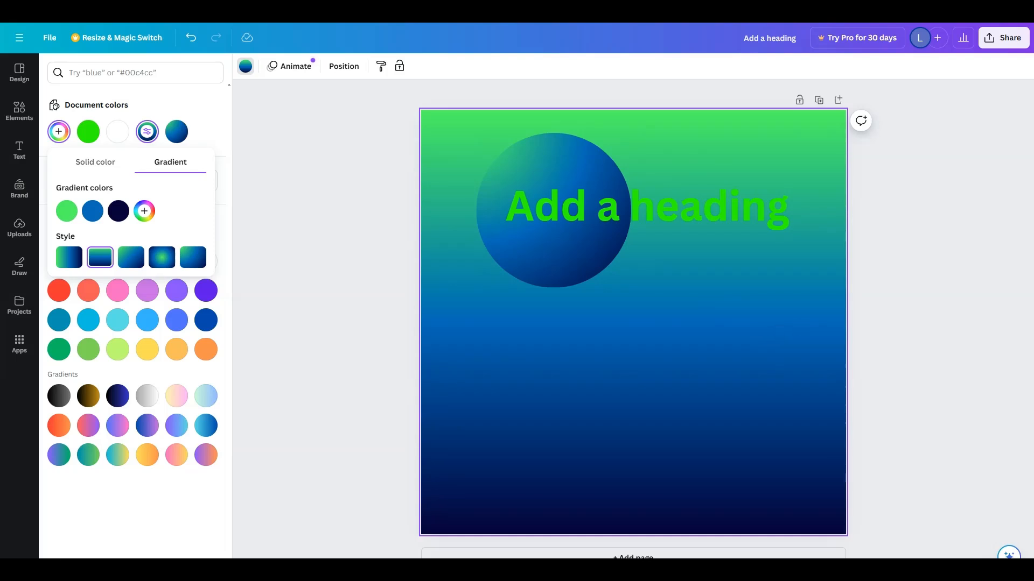
pyautogui.click(918, 282)
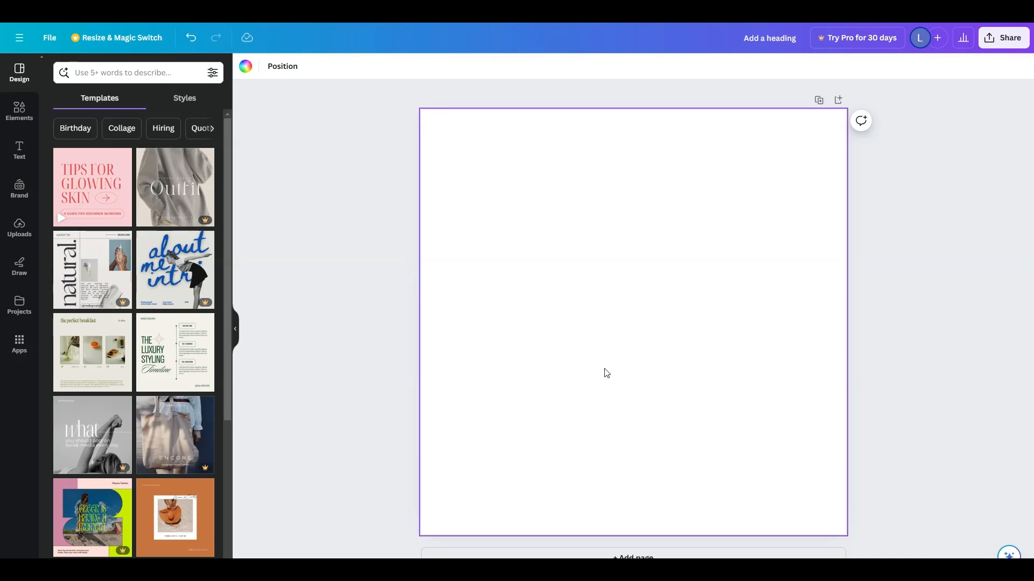
# Add a square and a pentagon to the upper half of the blank page, and a hexagon and an eight-pointed star below them.
pyautogui.click(23, 114)
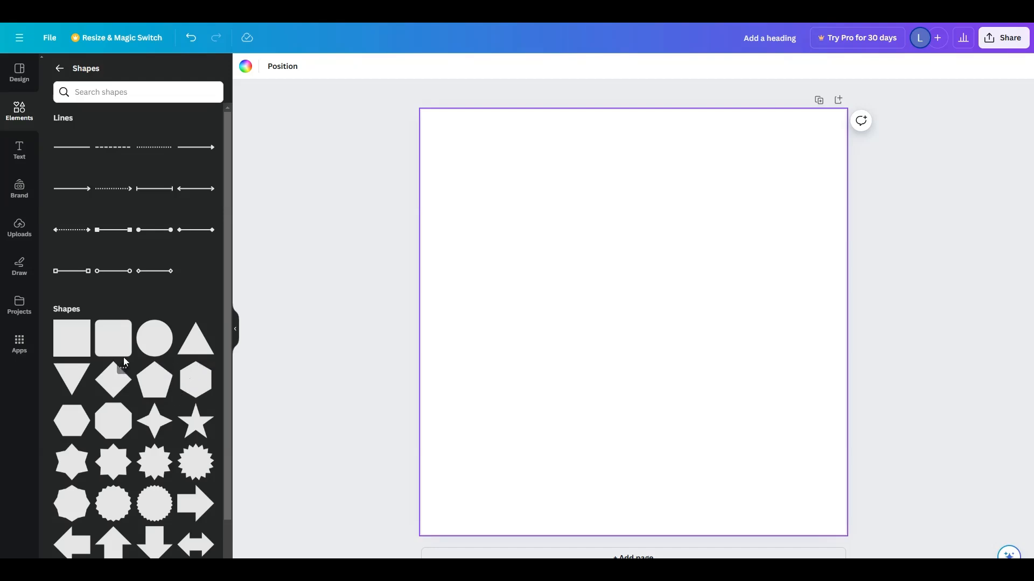
pyautogui.scroll(-2, 125, 362)
pyautogui.moveTo(69, 243); pyautogui.dragTo(469, 174)
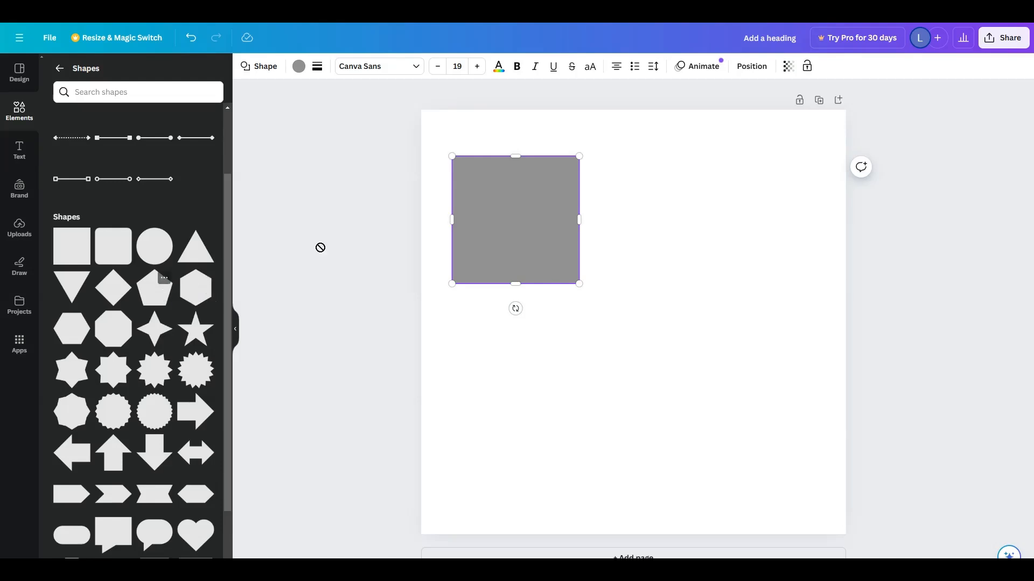
pyautogui.moveTo(320, 248); pyautogui.dragTo(663, 177)
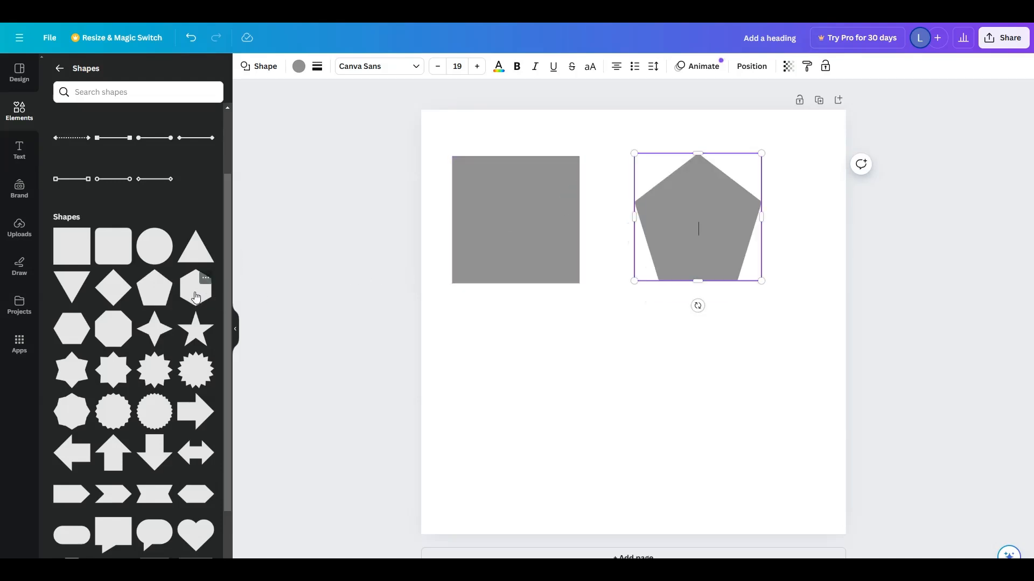
pyautogui.moveTo(196, 298); pyautogui.dragTo(507, 357)
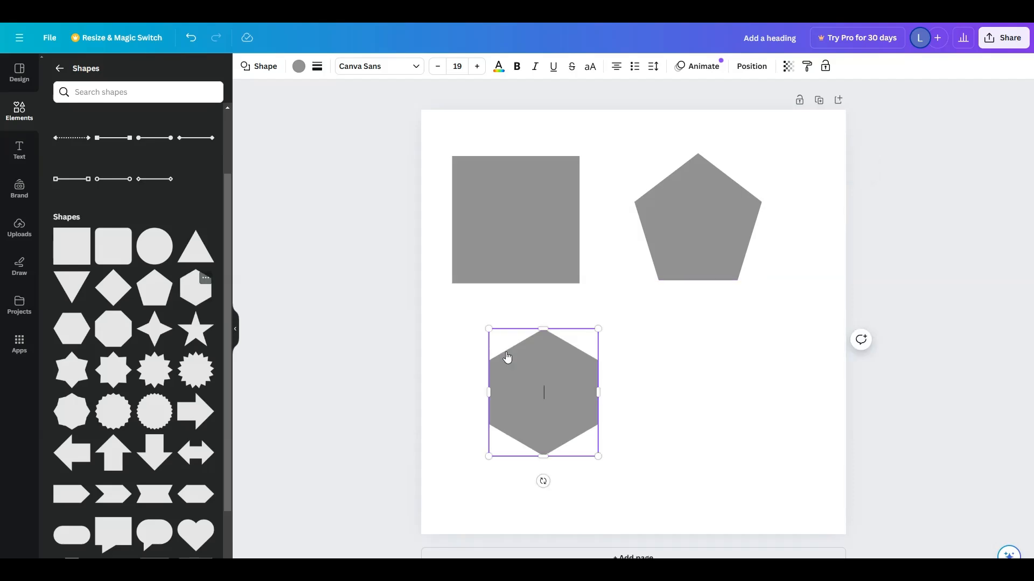
pyautogui.moveTo(113, 370); pyautogui.dragTo(679, 357)
pyautogui.click(842, 383)
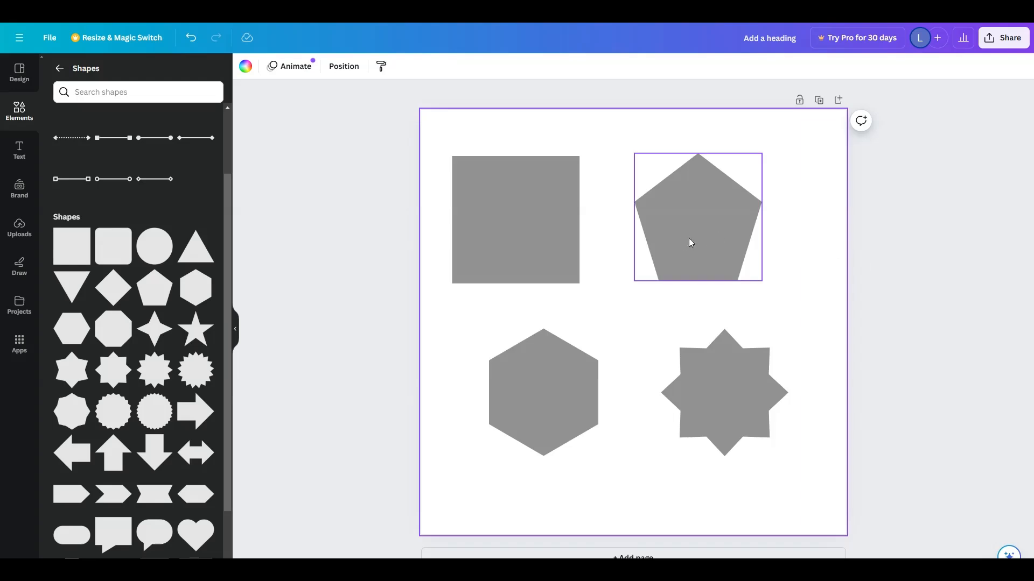
# Set the square's corner rounding to 87.
pyautogui.click(541, 225)
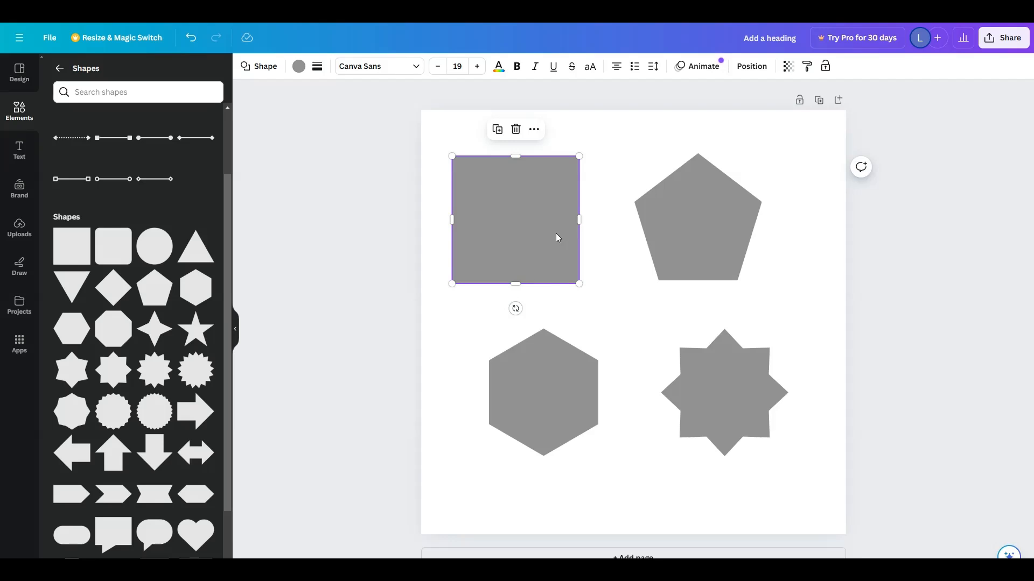
pyautogui.click(318, 70)
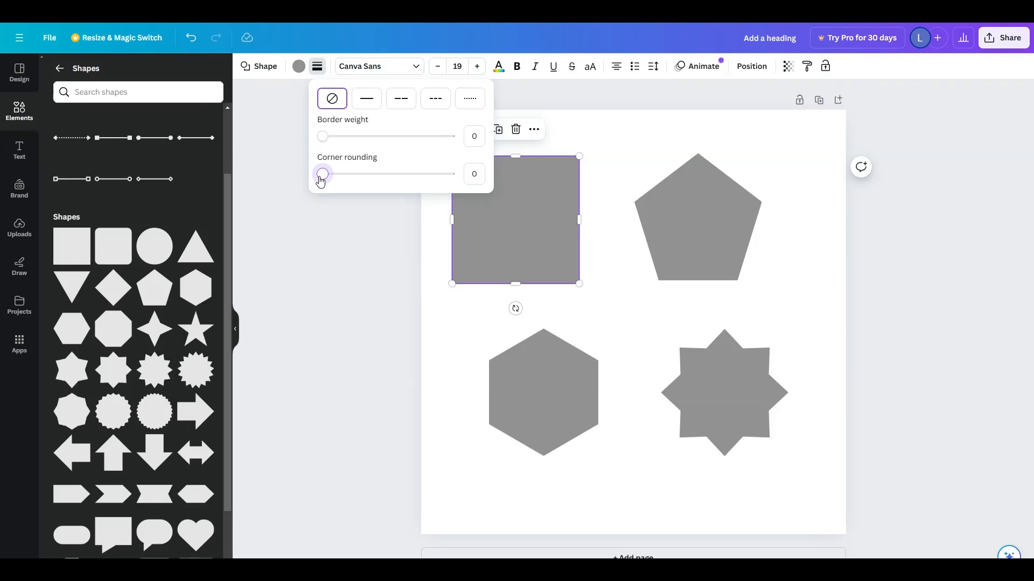
pyautogui.moveTo(321, 180); pyautogui.dragTo(373, 177)
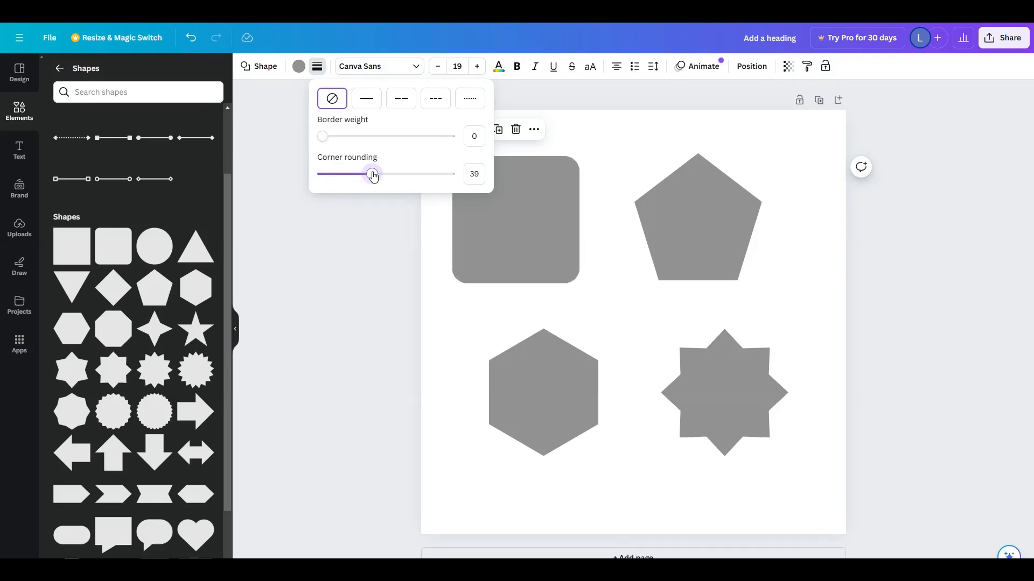
pyautogui.moveTo(374, 176); pyautogui.dragTo(433, 174)
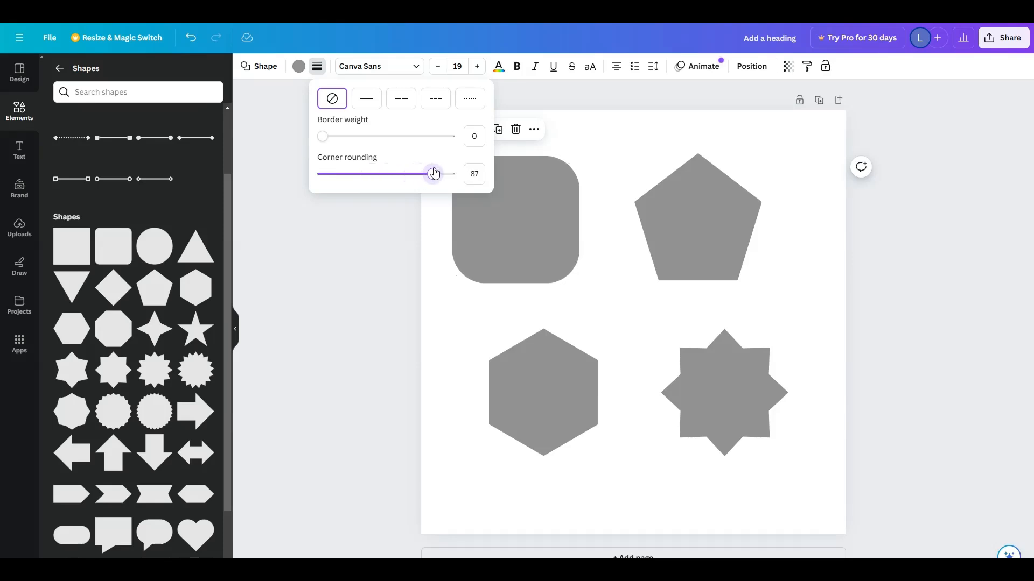
# Round the pentagon's corners moderately and the hexagon's corners slightly, to about 13.
pyautogui.click(712, 237)
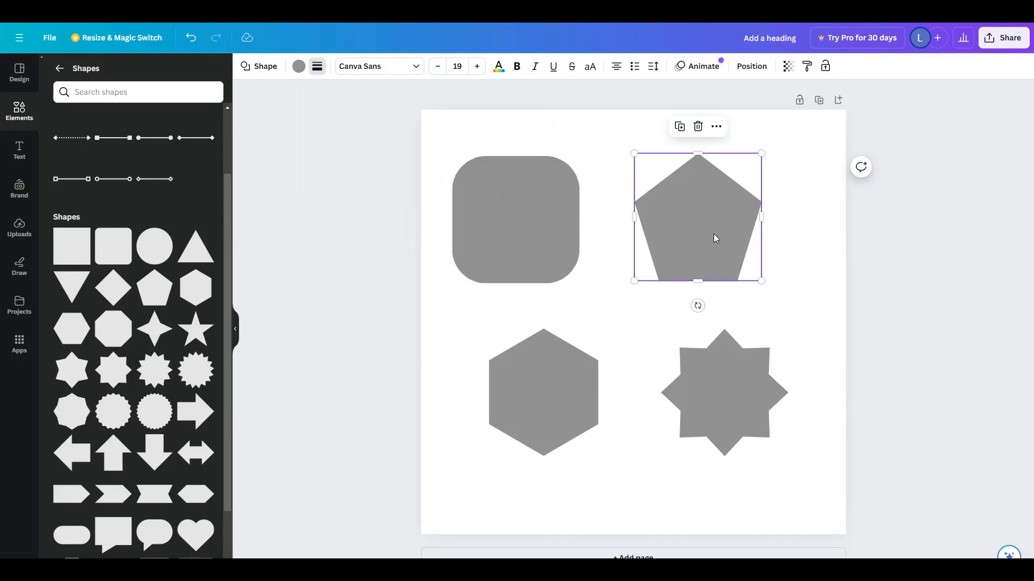
pyautogui.click(317, 66)
pyautogui.moveTo(322, 182)
pyautogui.mouseDown()
pyautogui.moveTo(383, 176)
pyautogui.moveTo(340, 176)
pyautogui.mouseUp()
pyautogui.click(547, 353)
pyautogui.click(317, 66)
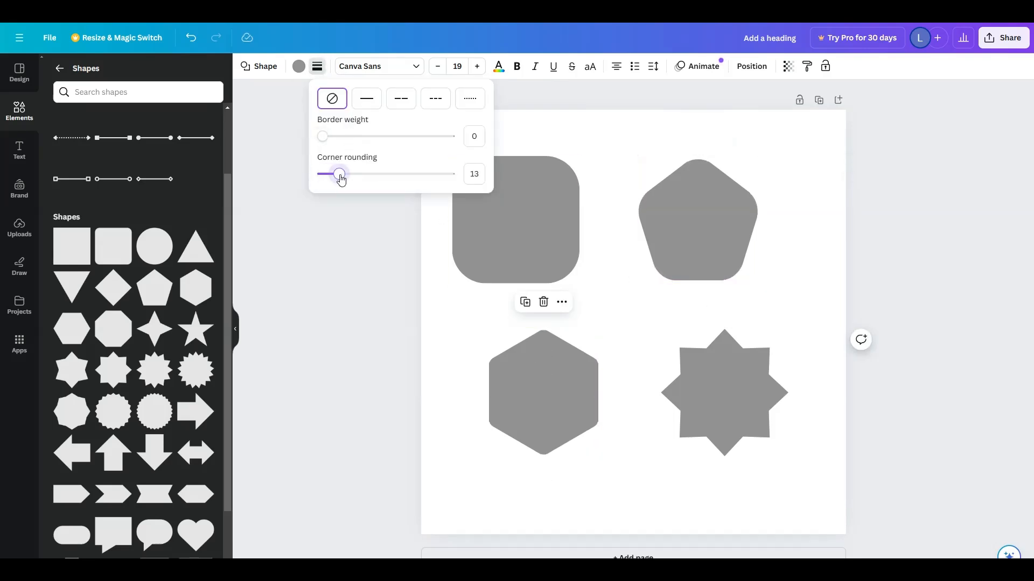
# Set the eight-pointed star's corner rounding to 20.
pyautogui.click(707, 376)
pyautogui.click(311, 65)
pyautogui.moveTo(323, 175)
pyautogui.mouseDown()
pyautogui.moveTo(414, 188)
pyautogui.moveTo(473, 175)
pyautogui.moveTo(321, 181)
pyautogui.moveTo(350, 183)
pyautogui.mouseUp()
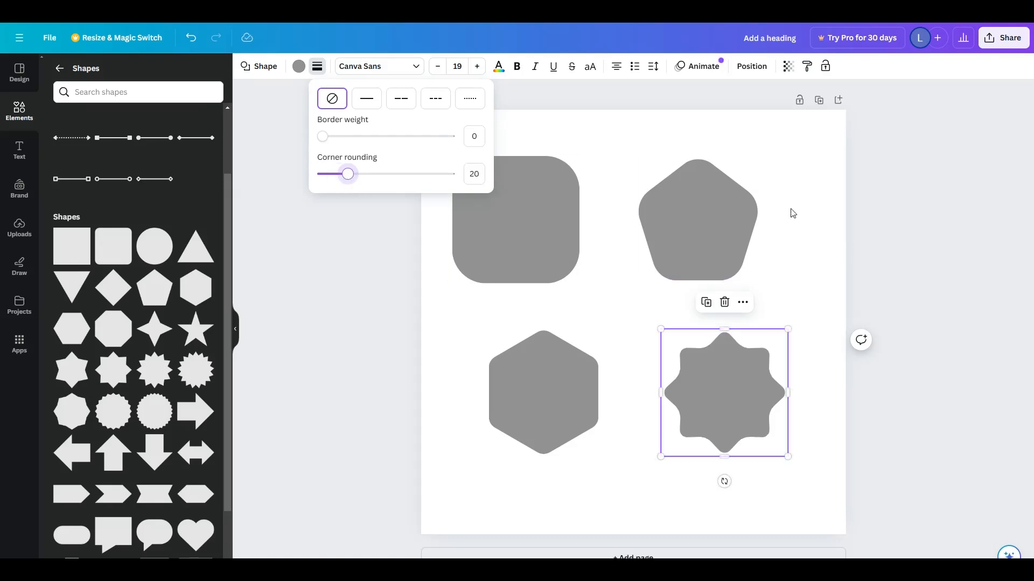
pyautogui.click(898, 236)
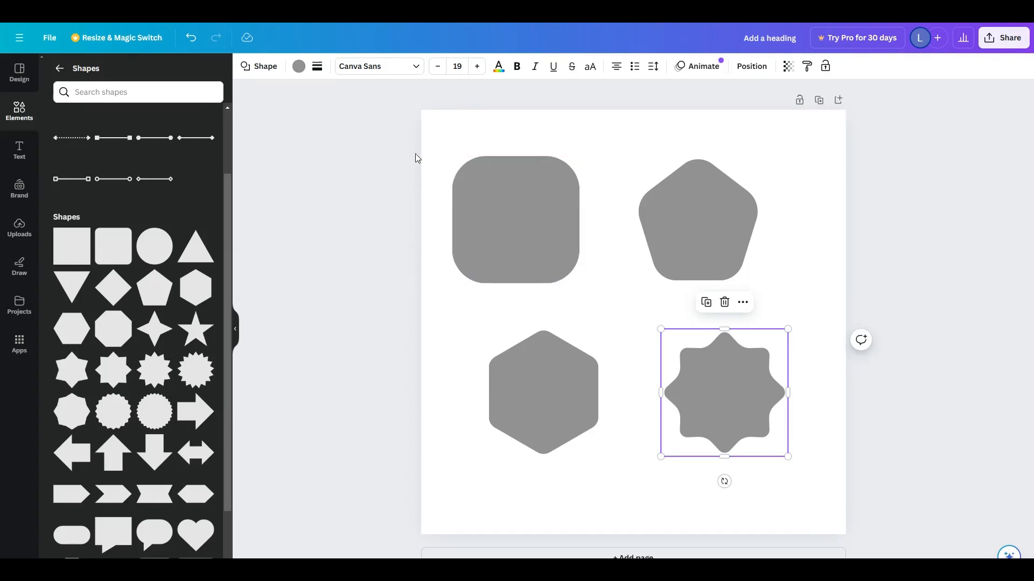
# Add the photo of birds in a blue sky to the page and set its corner rounding to 100.
pyautogui.click(10, 111)
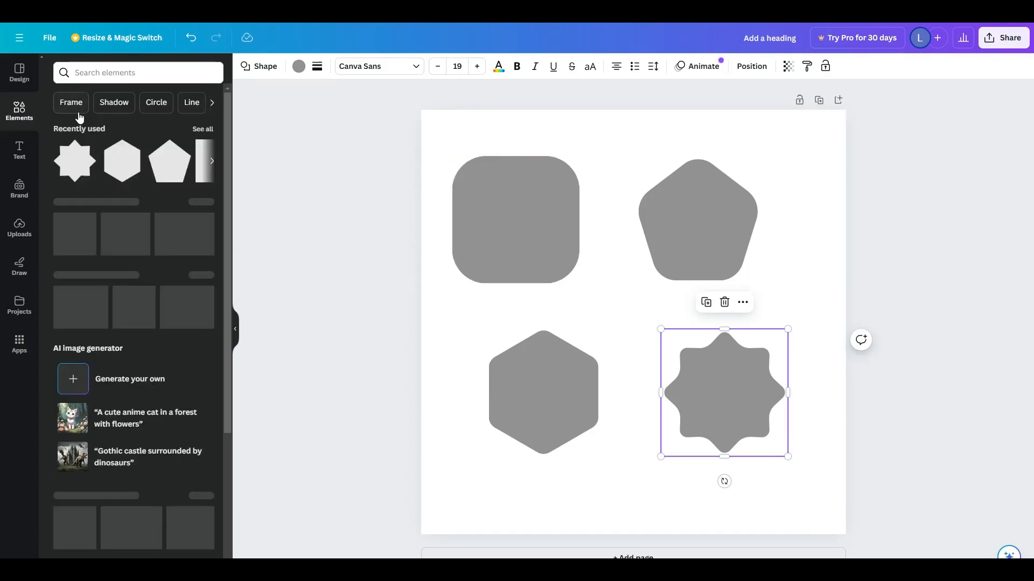
pyautogui.scroll(-3, 162, 306)
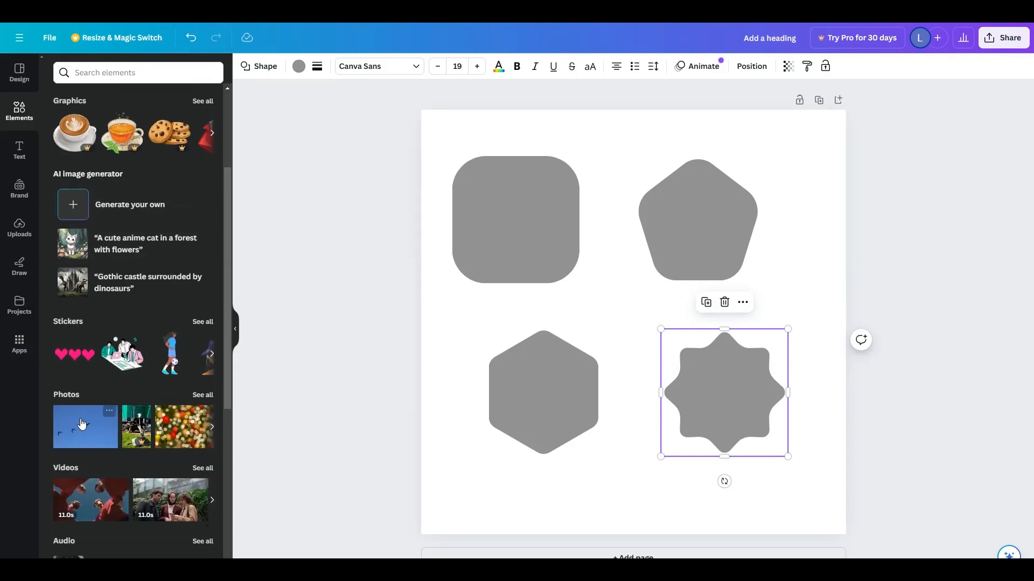
pyautogui.moveTo(81, 425); pyautogui.dragTo(574, 233)
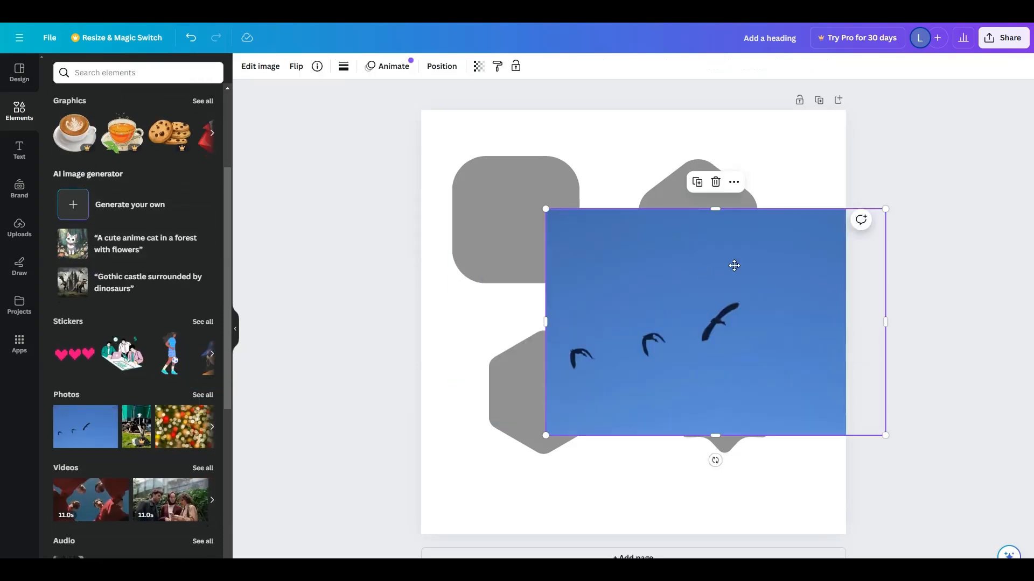
pyautogui.click(342, 67)
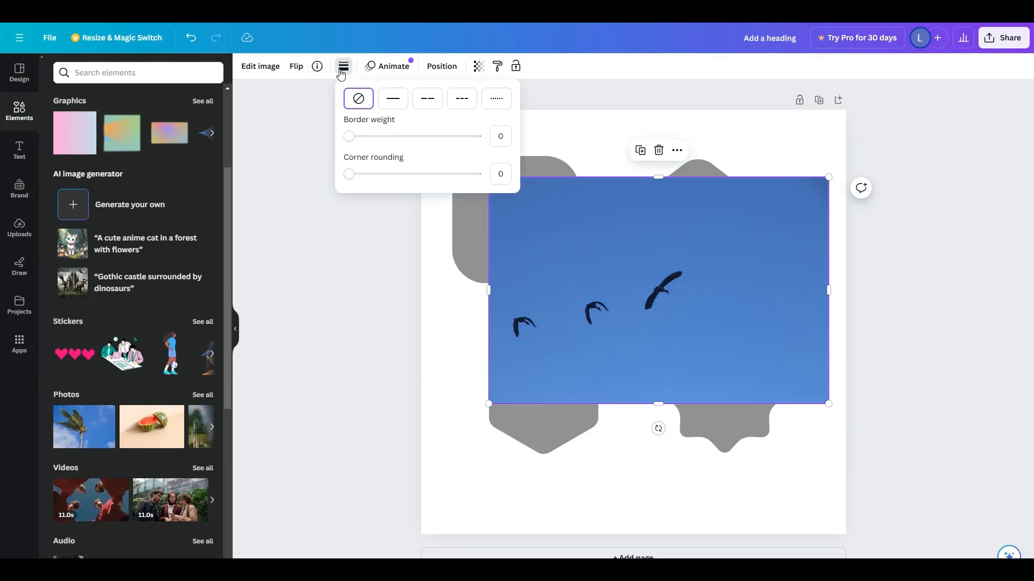
pyautogui.moveTo(349, 174); pyautogui.dragTo(485, 180)
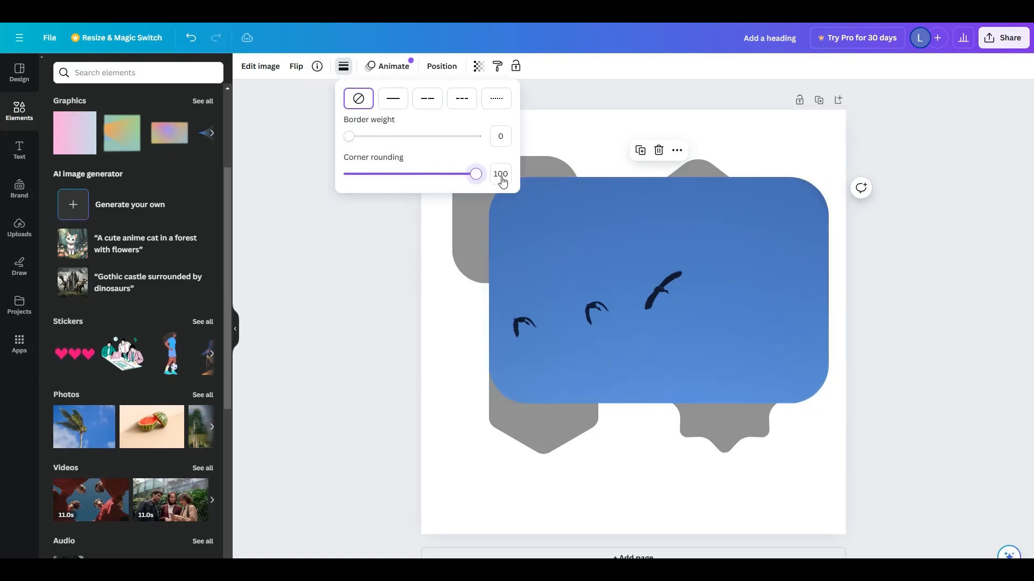
# Shrink the bird photo into the rounded square's place, moving that square to the page's right edge, and crop the photo from its right side.
pyautogui.moveTo(702, 270); pyautogui.dragTo(645, 216)
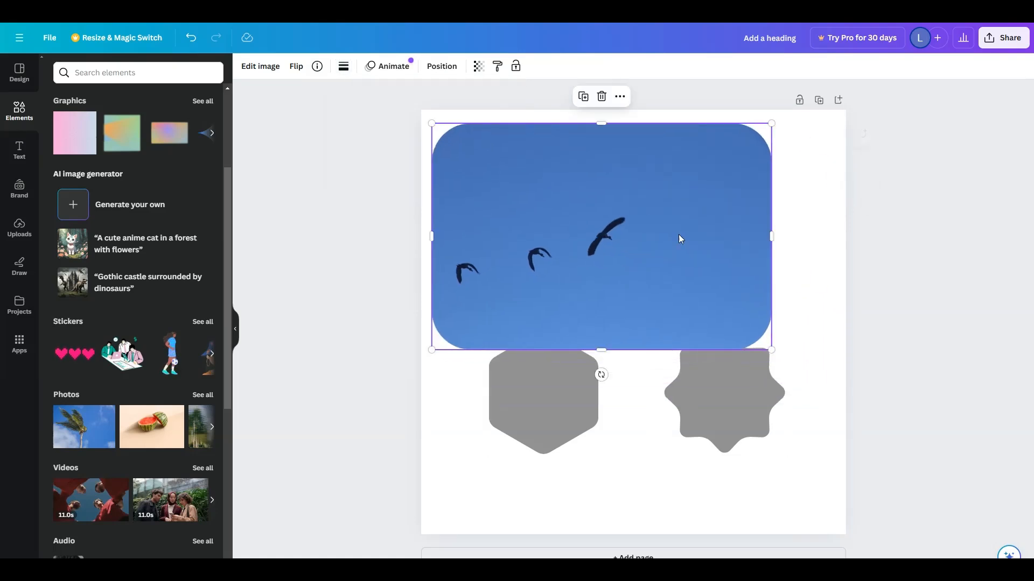
pyautogui.moveTo(781, 347); pyautogui.dragTo(593, 226)
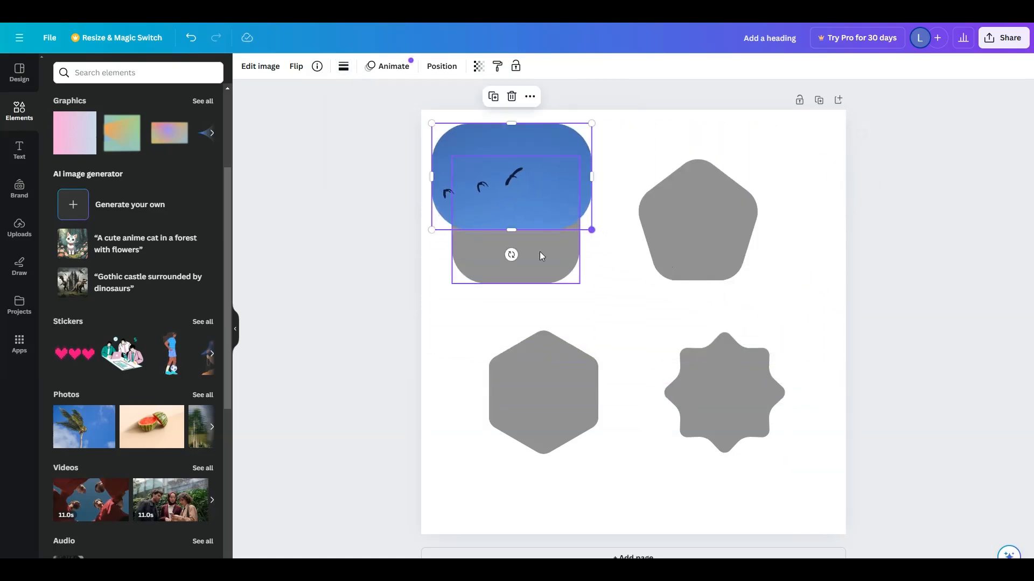
pyautogui.click(642, 401)
pyautogui.moveTo(641, 400); pyautogui.dragTo(832, 280)
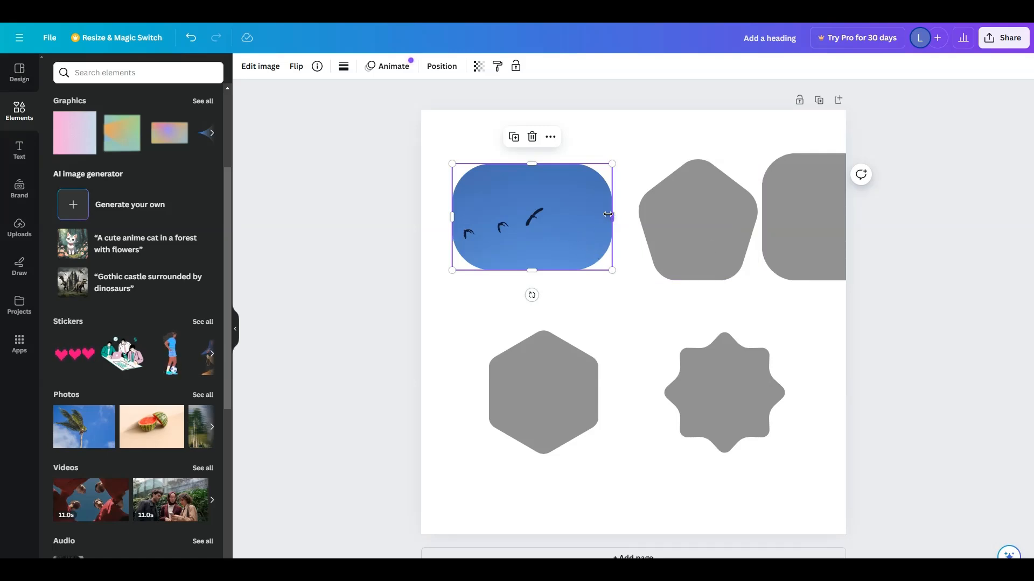
pyautogui.moveTo(612, 217); pyautogui.dragTo(558, 217)
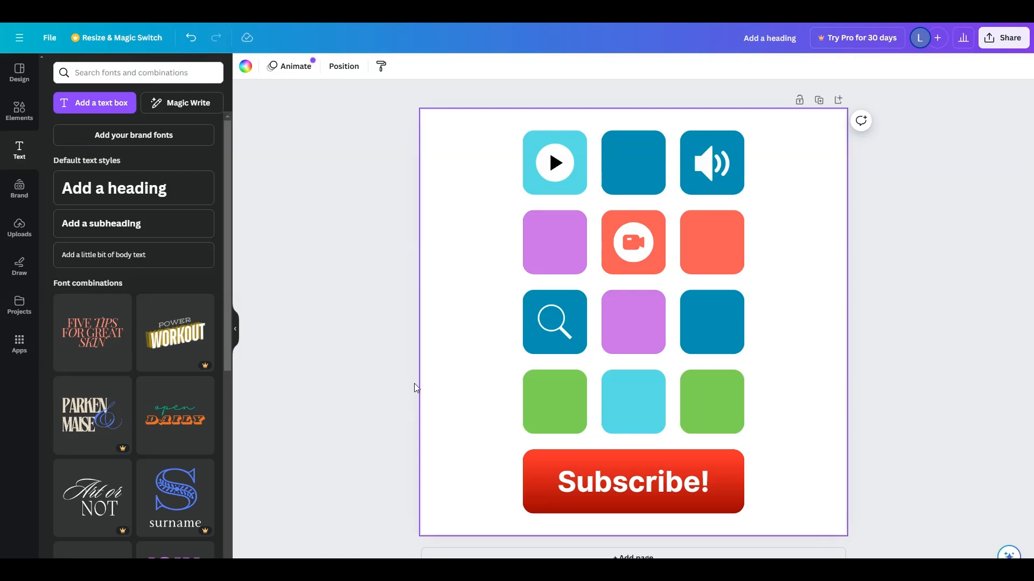
# Select the coloured squares with their icons together, and include the red Subscribe button.
pyautogui.click(639, 161)
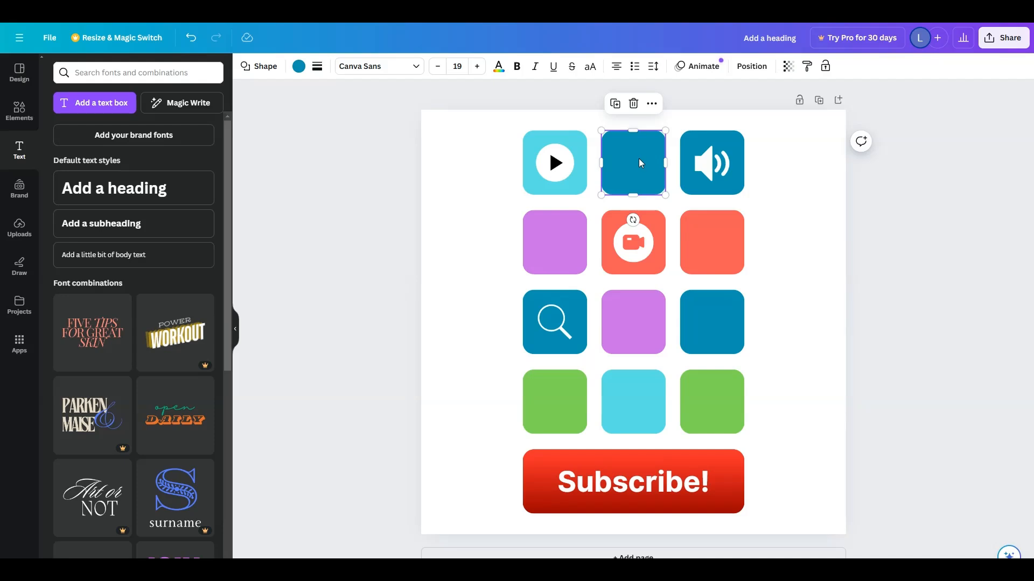
pyautogui.click(785, 247)
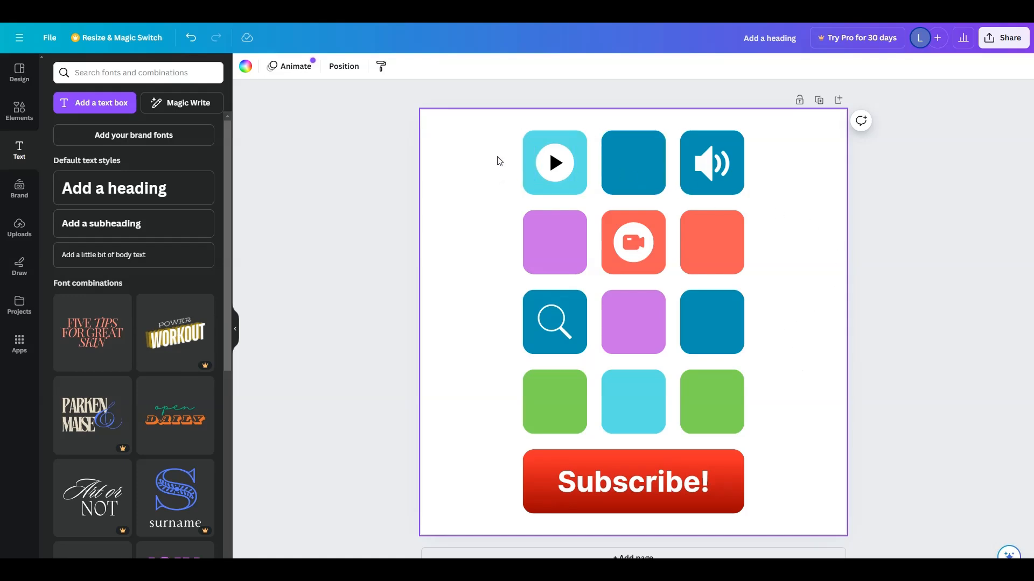
pyautogui.moveTo(491, 155); pyautogui.dragTo(795, 419)
pyautogui.moveTo(798, 419); pyautogui.dragTo(797, 420)
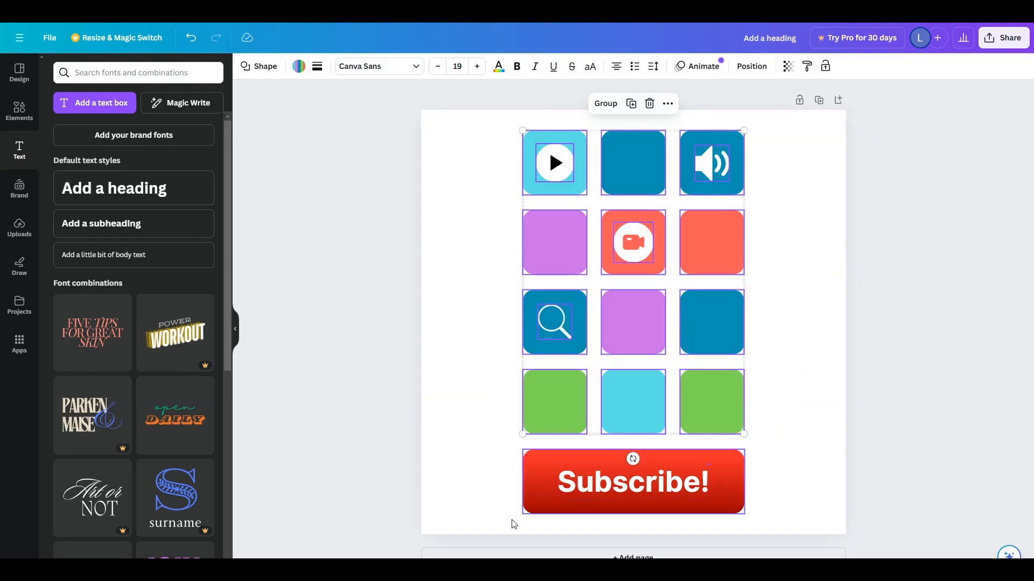
pyautogui.moveTo(486, 490); pyautogui.dragTo(825, 473)
pyautogui.click(825, 472)
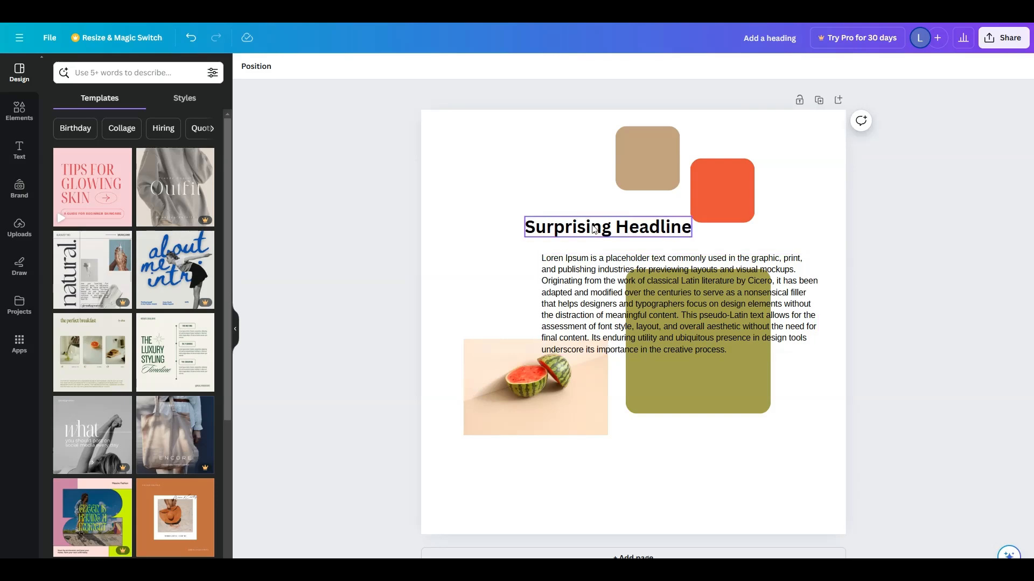
# Move the headline up to the page's left margin, the watermelon photo behind the body text, and the orange square toward the right margin.
pyautogui.click(625, 234)
pyautogui.moveTo(625, 234); pyautogui.dragTo(564, 212)
pyautogui.moveTo(534, 402); pyautogui.dragTo(585, 316)
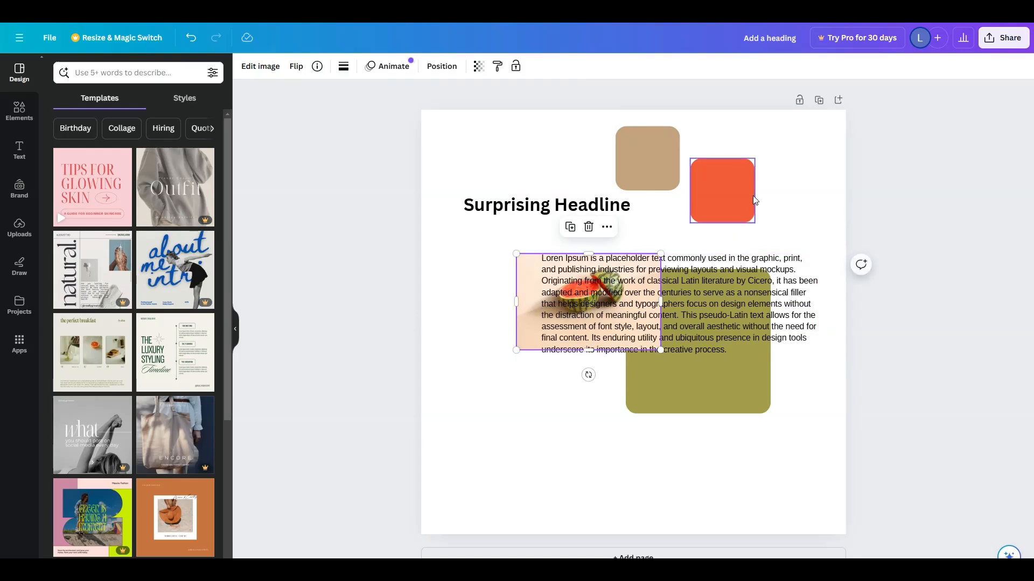
pyautogui.moveTo(753, 197); pyautogui.dragTo(817, 229)
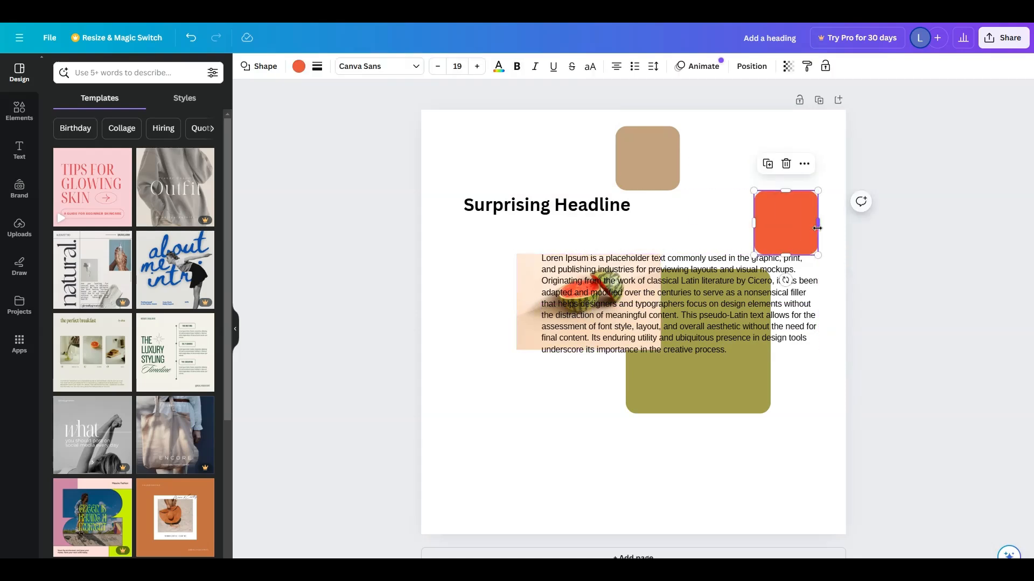
# Centre the headline on the page and centre the body text directly below it with a gap of 30.
pyautogui.moveTo(576, 197); pyautogui.dragTo(634, 214)
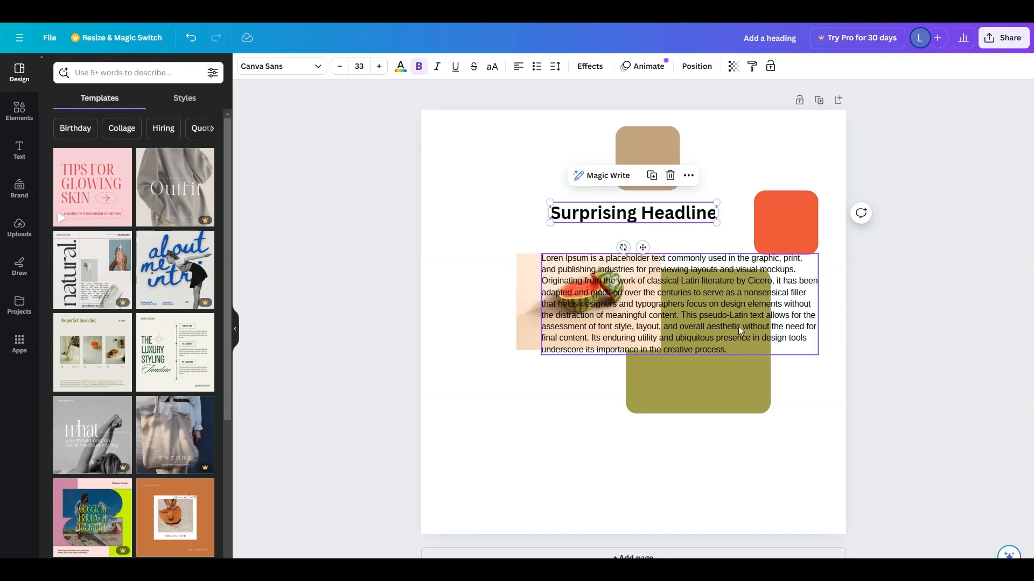
pyautogui.moveTo(748, 306); pyautogui.dragTo(703, 286)
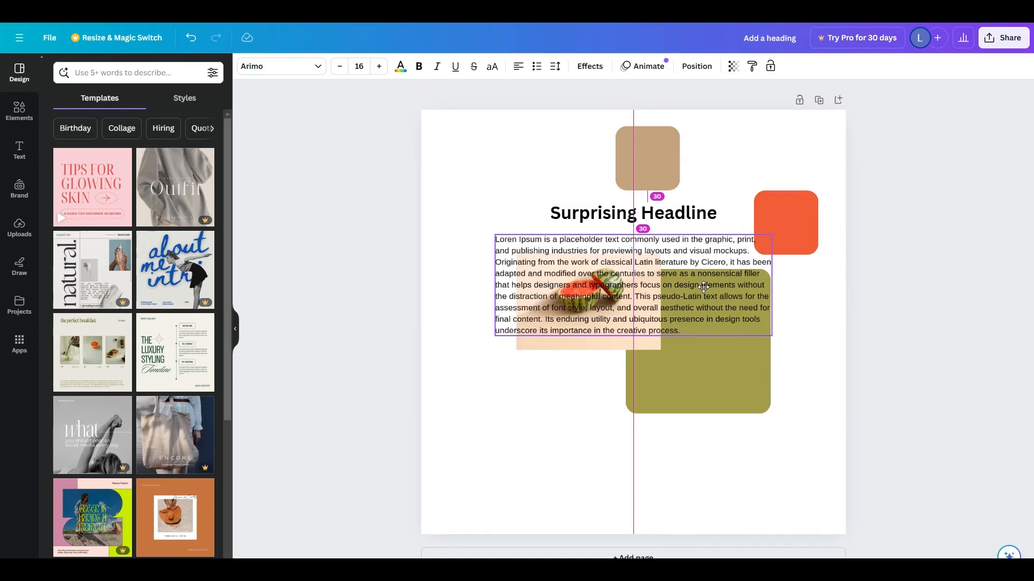
pyautogui.moveTo(704, 286); pyautogui.dragTo(702, 286)
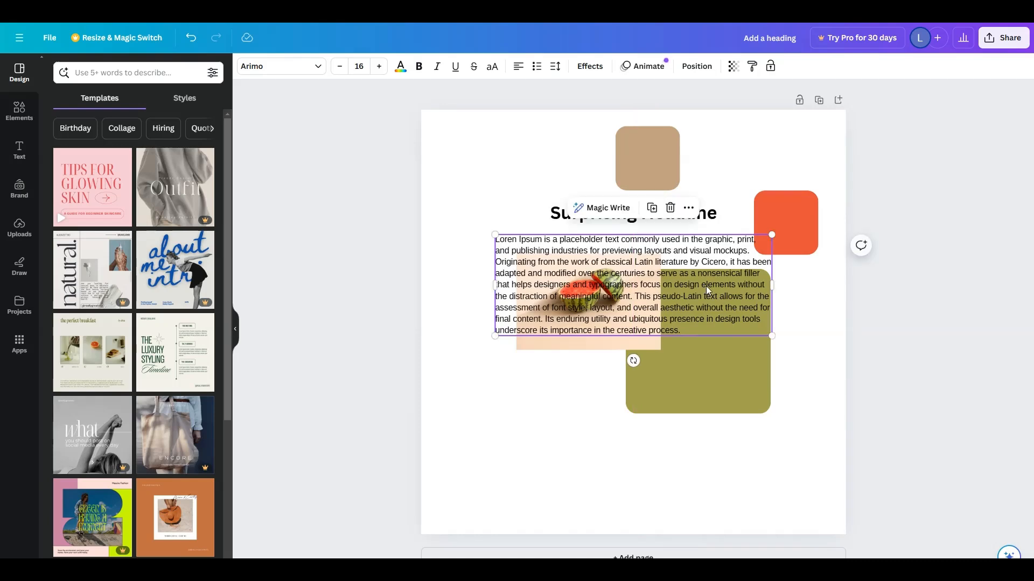
# Place the orange square in the page's upper-left area, the photo and tan square in the lower-left, and the green square in the lower-right.
pyautogui.moveTo(608, 353); pyautogui.dragTo(559, 440)
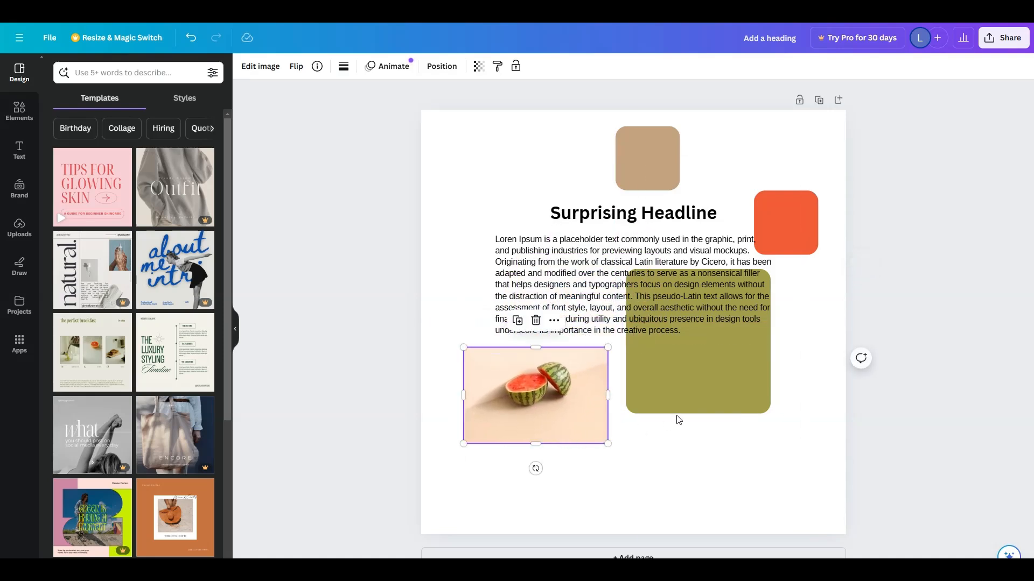
pyautogui.moveTo(709, 346); pyautogui.dragTo(738, 421)
pyautogui.click(803, 226)
pyautogui.moveTo(802, 217); pyautogui.dragTo(513, 180)
pyautogui.moveTo(652, 156); pyautogui.dragTo(502, 453)
pyautogui.click(929, 358)
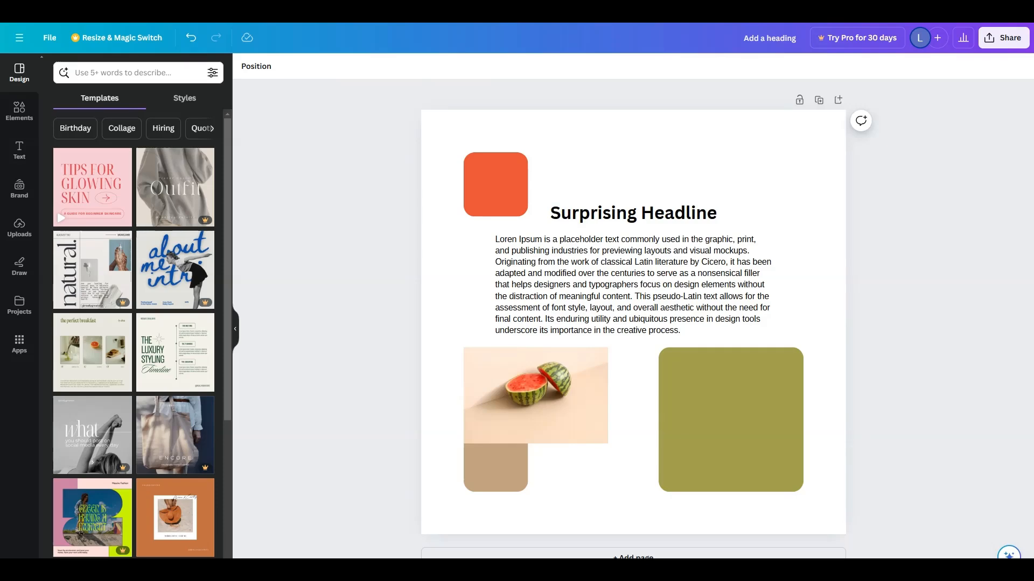
# Align the orange square, headline, body text, watermelon photo and tan square to each other by top, bottom, middle and centre in turn.
pyautogui.click(512, 184)
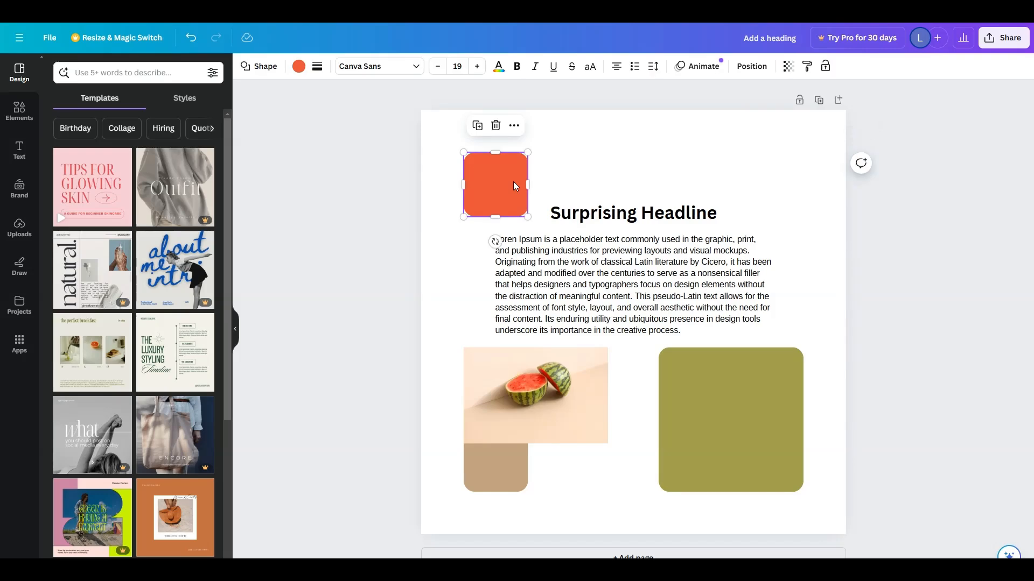
pyautogui.click(761, 72)
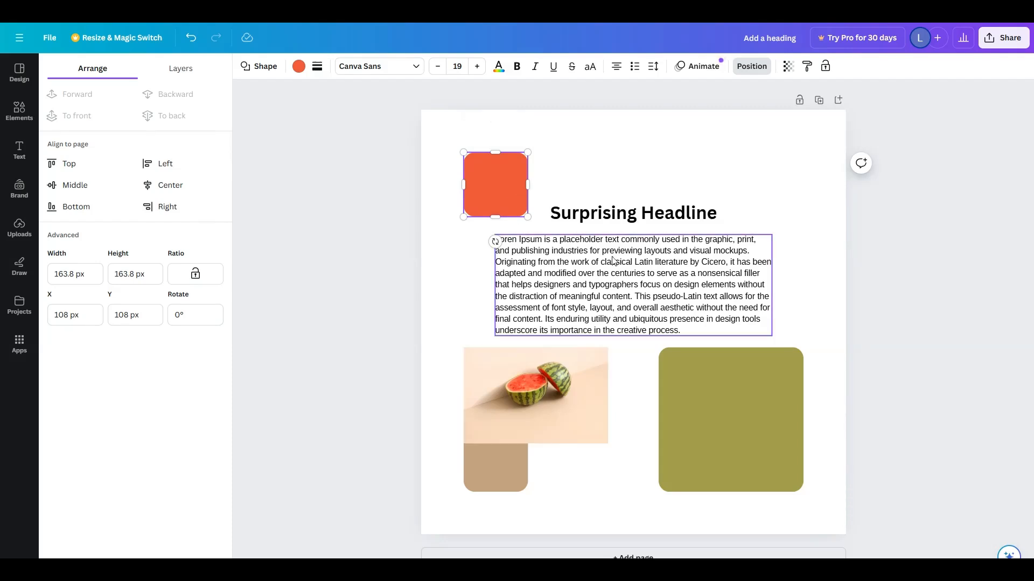
pyautogui.keyDown('shift'); pyautogui.click(635, 213); pyautogui.keyUp('shift')
pyautogui.keyDown('shift'); pyautogui.click(603, 283); pyautogui.keyUp('shift')
pyautogui.keyDown('shift'); pyautogui.click(573, 376); pyautogui.keyUp('shift')
pyautogui.keyDown('shift'); pyautogui.click(511, 464); pyautogui.keyUp('shift')
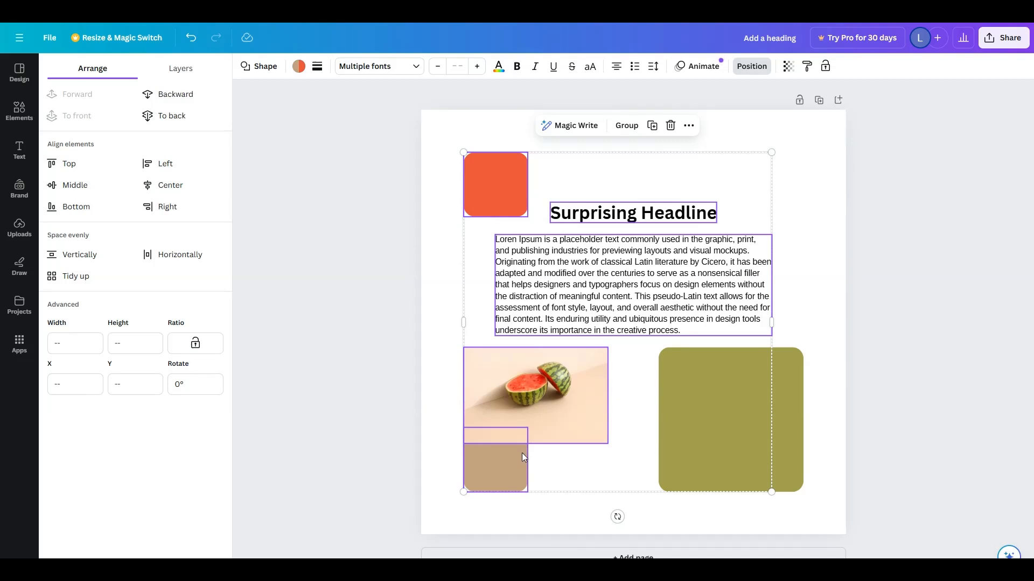
pyautogui.click(84, 165)
pyautogui.click(80, 207)
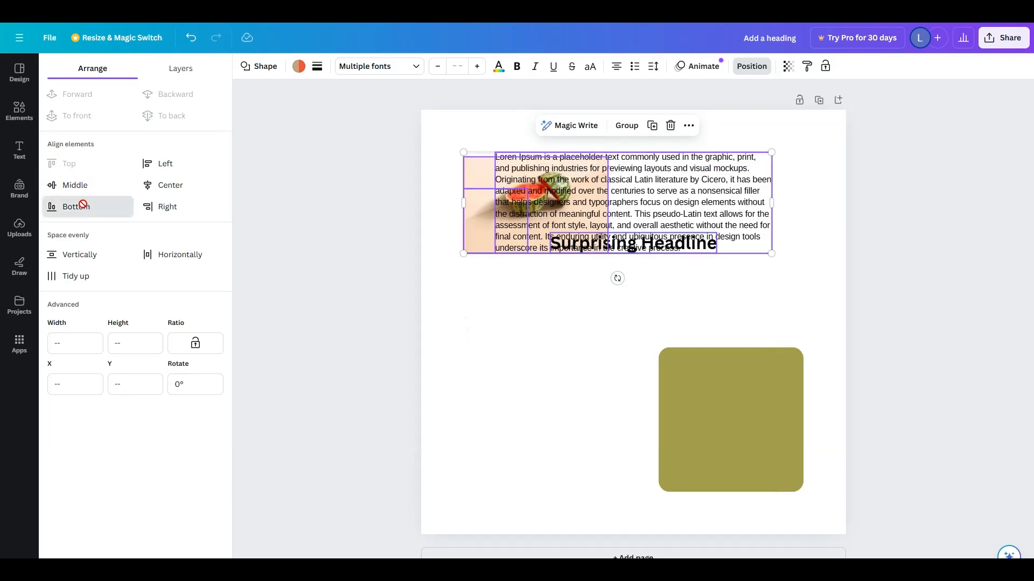
pyautogui.click(87, 188)
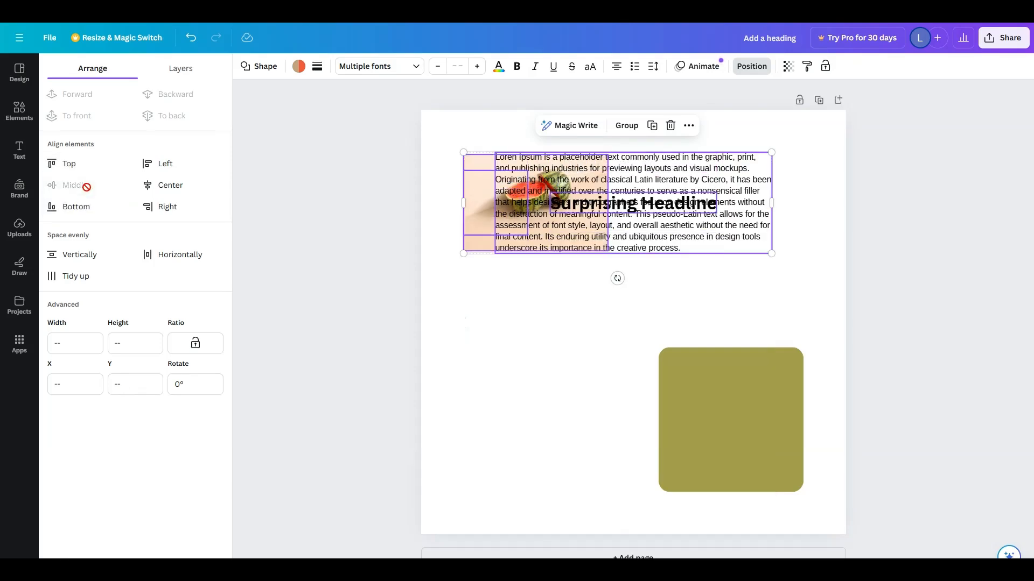
pyautogui.click(156, 185)
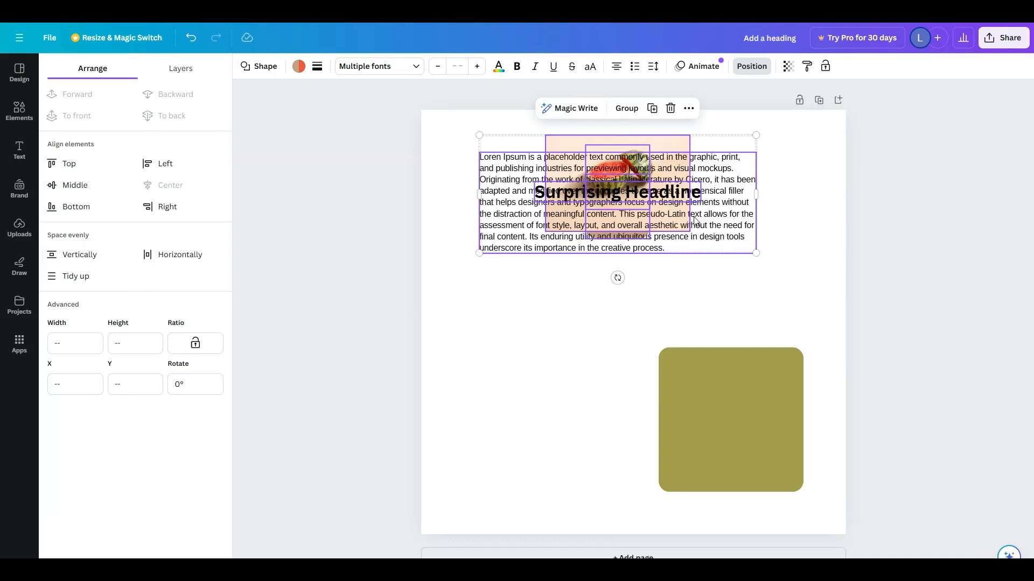
# Separate the stacked elements with the watermelon photo above the headline and the body text below it, and lower both texts together slightly.
pyautogui.click(810, 194)
pyautogui.moveTo(735, 184); pyautogui.dragTo(734, 238)
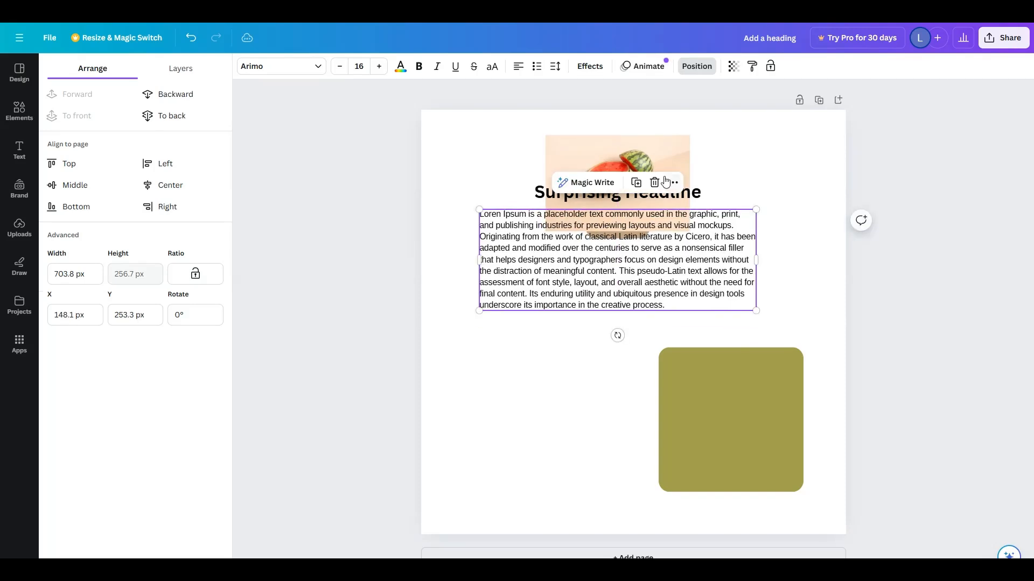
pyautogui.click(649, 151)
pyautogui.moveTo(649, 151); pyautogui.dragTo(650, 94)
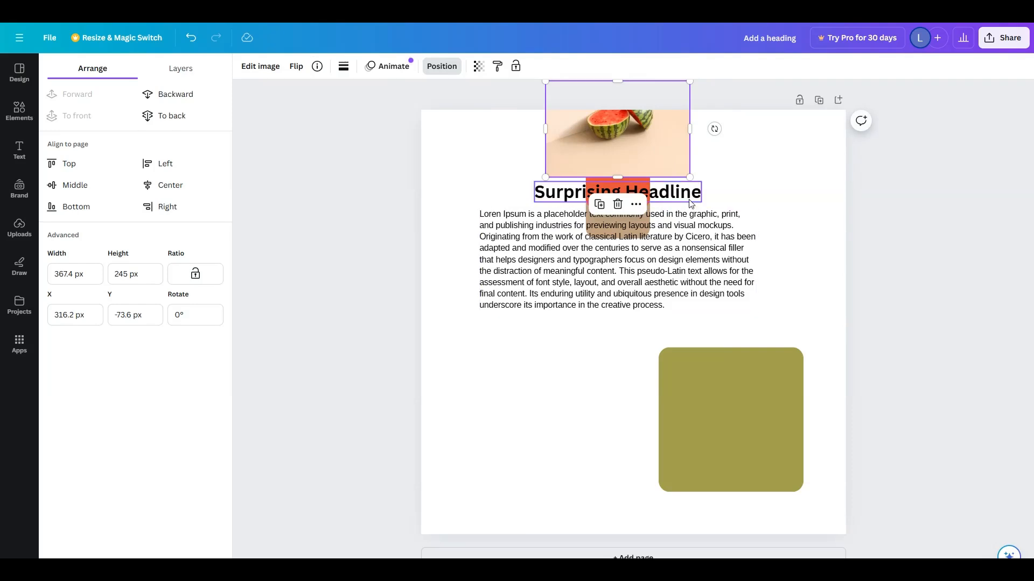
pyautogui.click(648, 186)
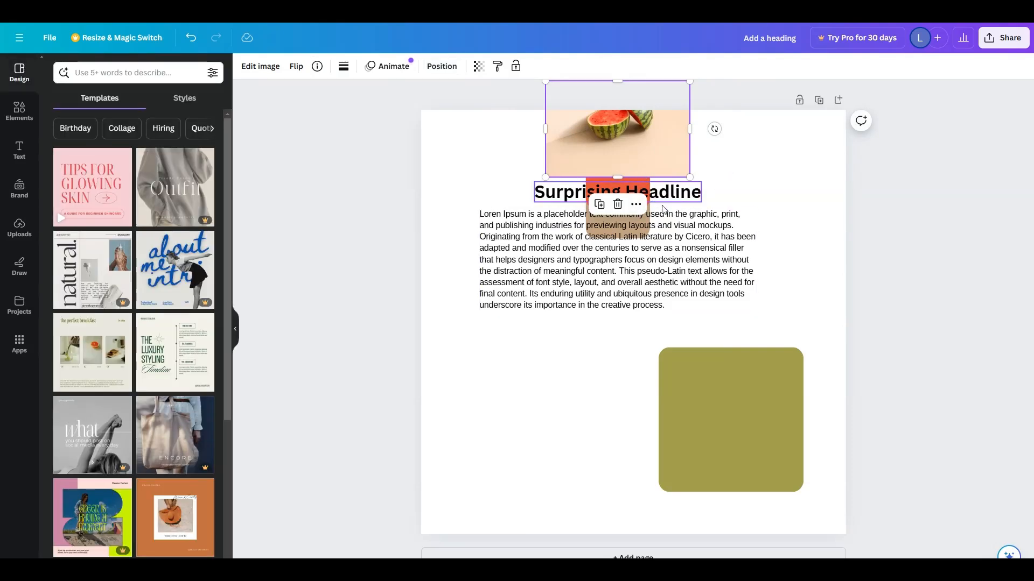
pyautogui.keyDown('shift'); pyautogui.click(673, 237); pyautogui.keyUp('shift')
pyautogui.keyDown('shift'); pyautogui.click(673, 240); pyautogui.keyUp('shift')
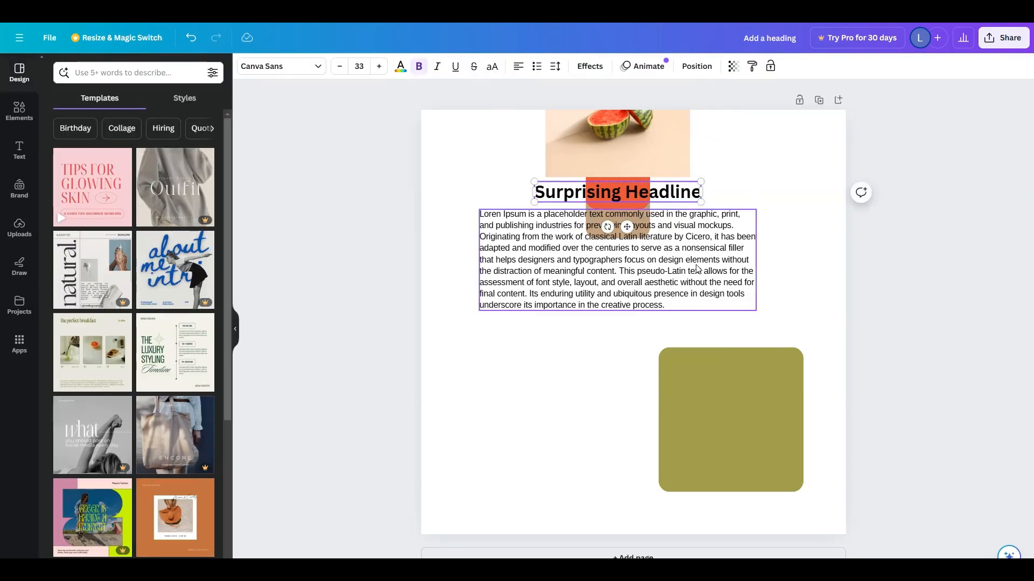
pyautogui.moveTo(696, 265); pyautogui.dragTo(693, 285)
# Place the orange and tan squares side by side below the body text and lower the watermelon photo to just above the headline.
pyautogui.click(617, 192)
pyautogui.moveTo(617, 191); pyautogui.dragTo(529, 390)
pyautogui.click(629, 194)
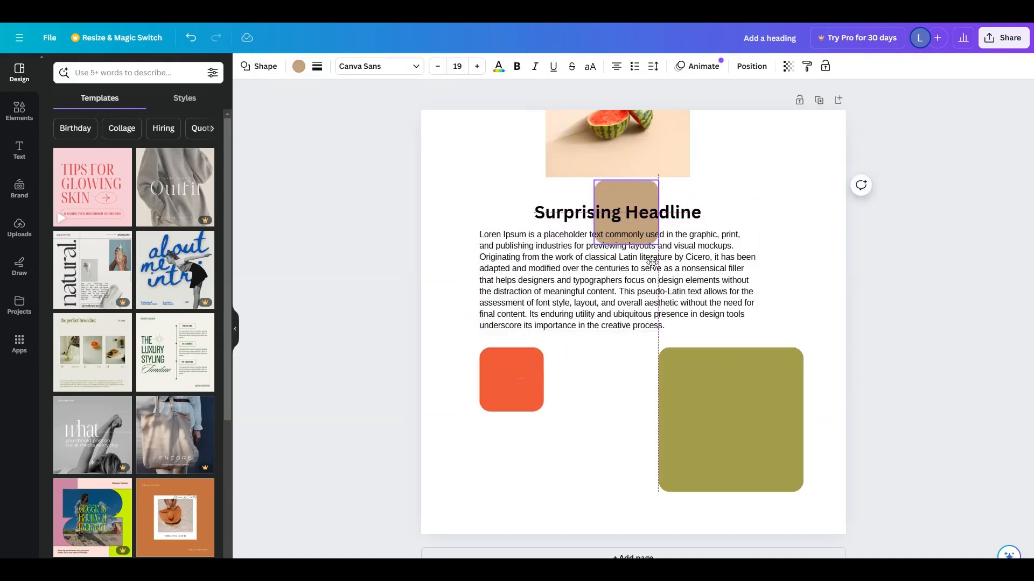
pyautogui.moveTo(629, 194); pyautogui.dragTo(595, 363)
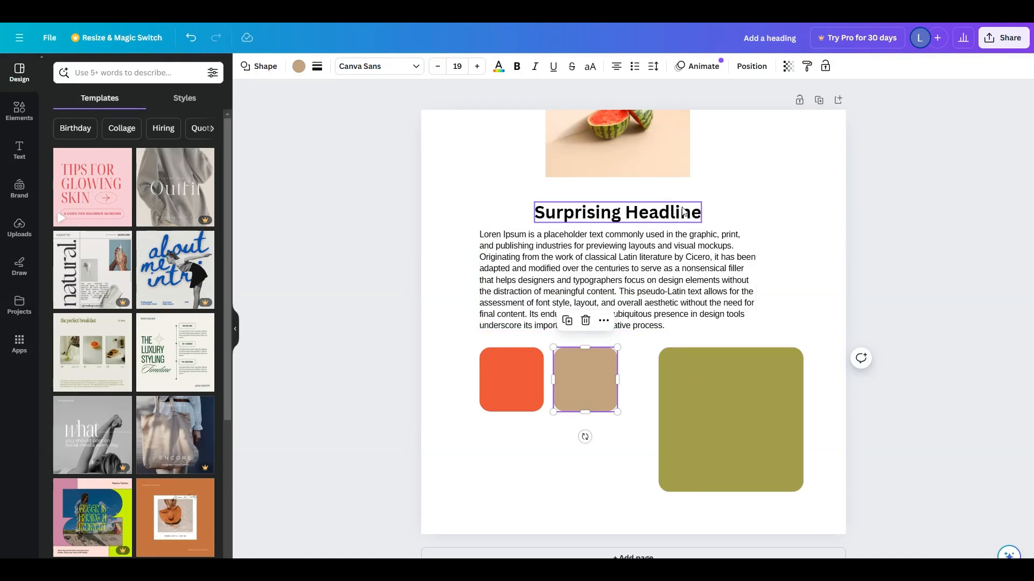
pyautogui.click(646, 156)
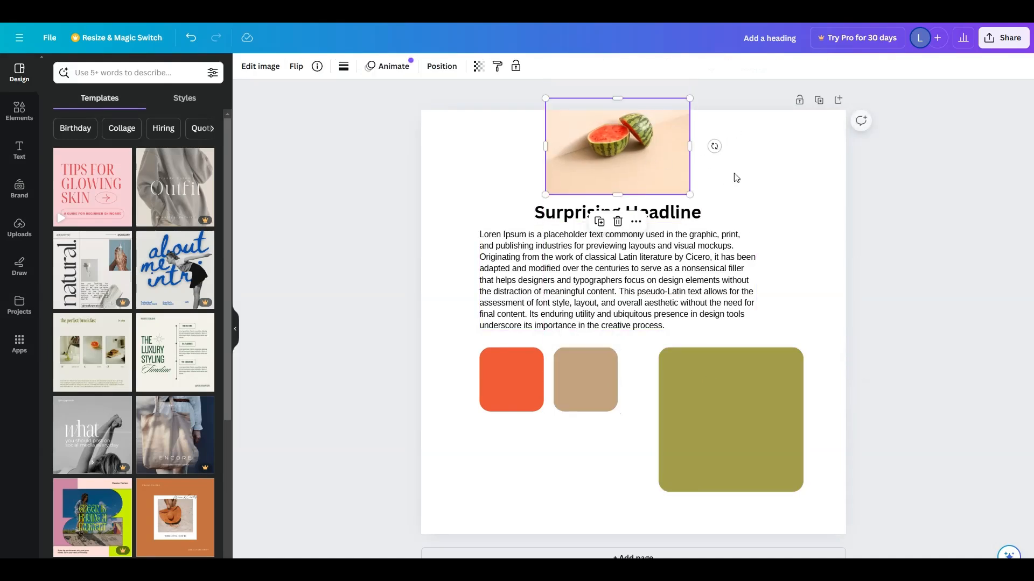
# Space the watermelon photo, headline and body text evenly, vertically and then horizontally.
pyautogui.moveTo(744, 168); pyautogui.dragTo(623, 269)
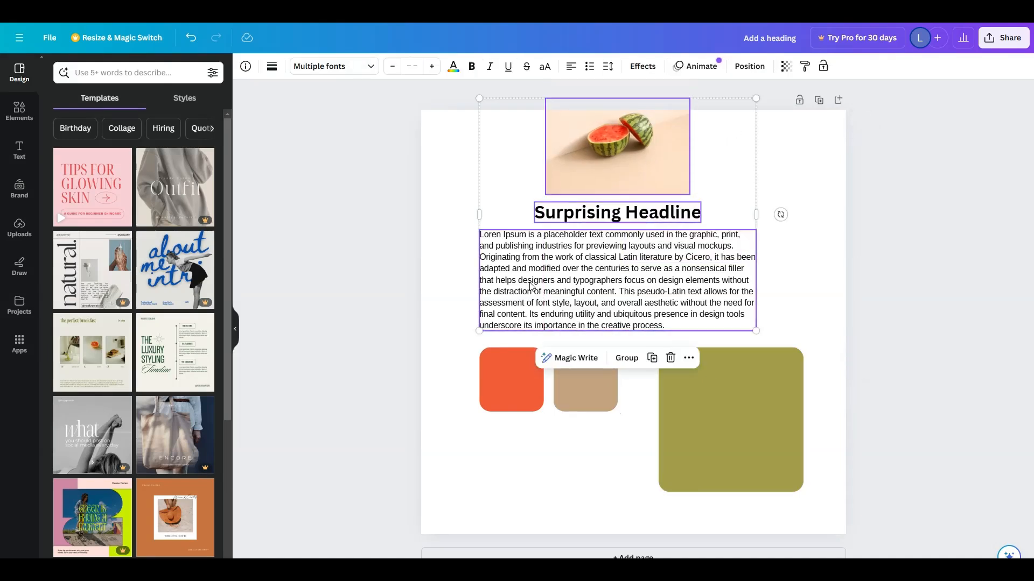
pyautogui.click(745, 67)
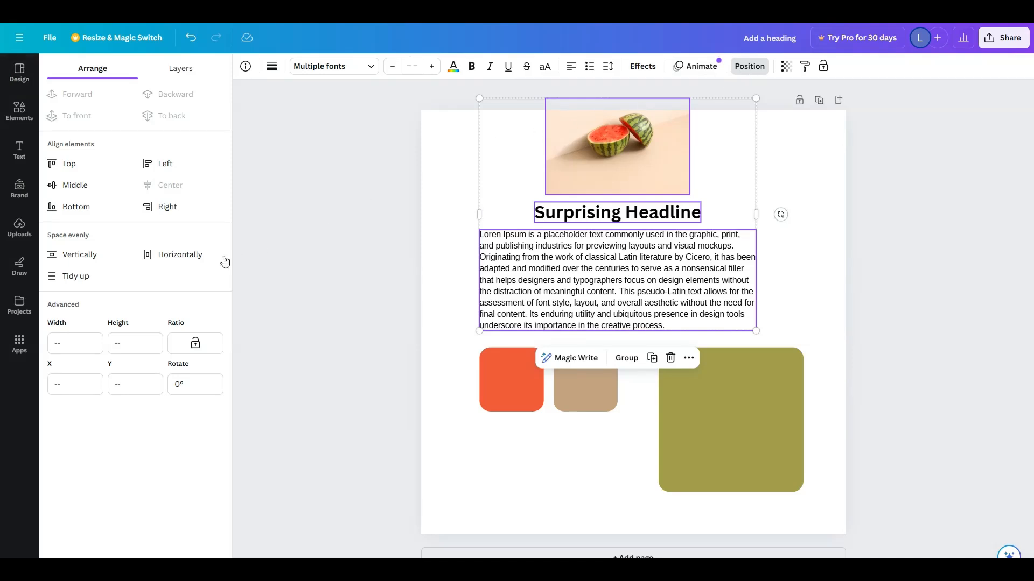
pyautogui.click(93, 256)
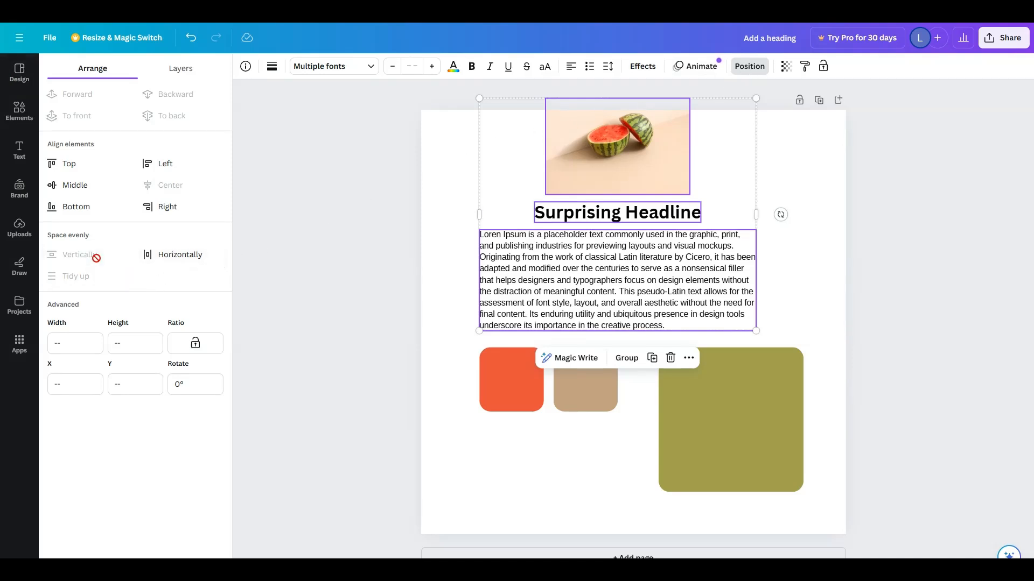
pyautogui.click(195, 259)
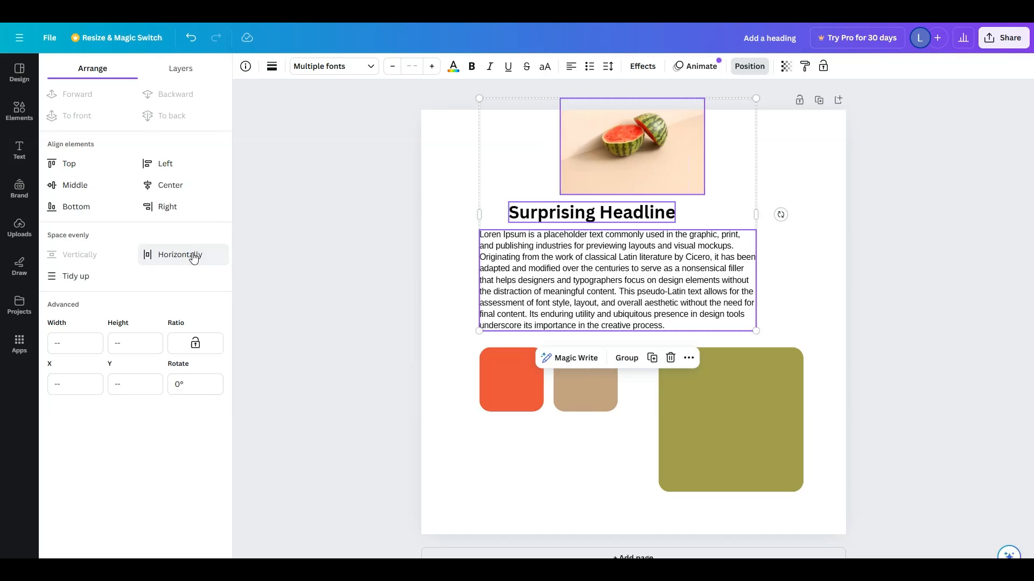
# Space all elements on the page evenly horizontally, and then tidy them up.
pyautogui.moveTo(392, 157); pyautogui.dragTo(974, 472)
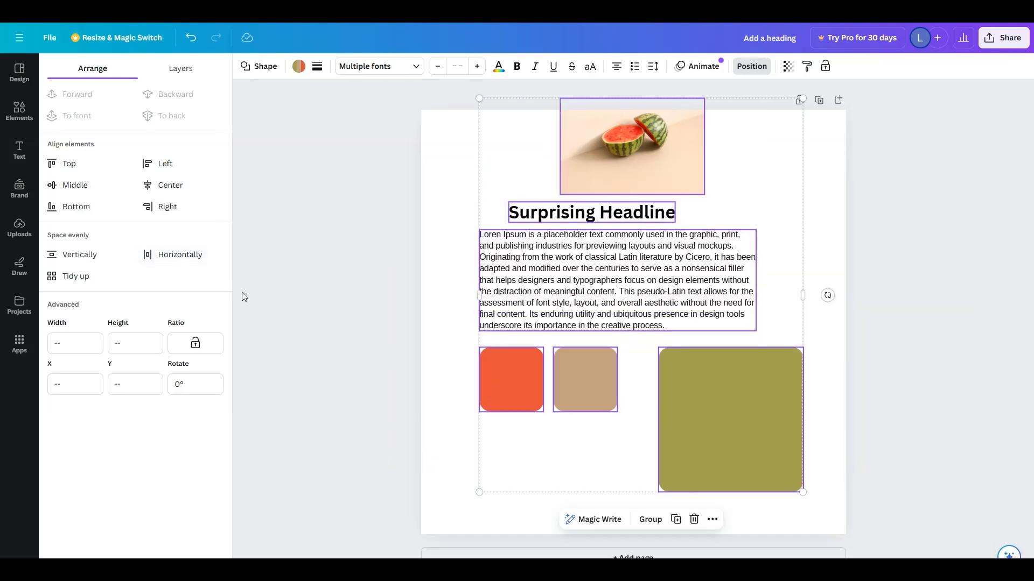
pyautogui.click(192, 257)
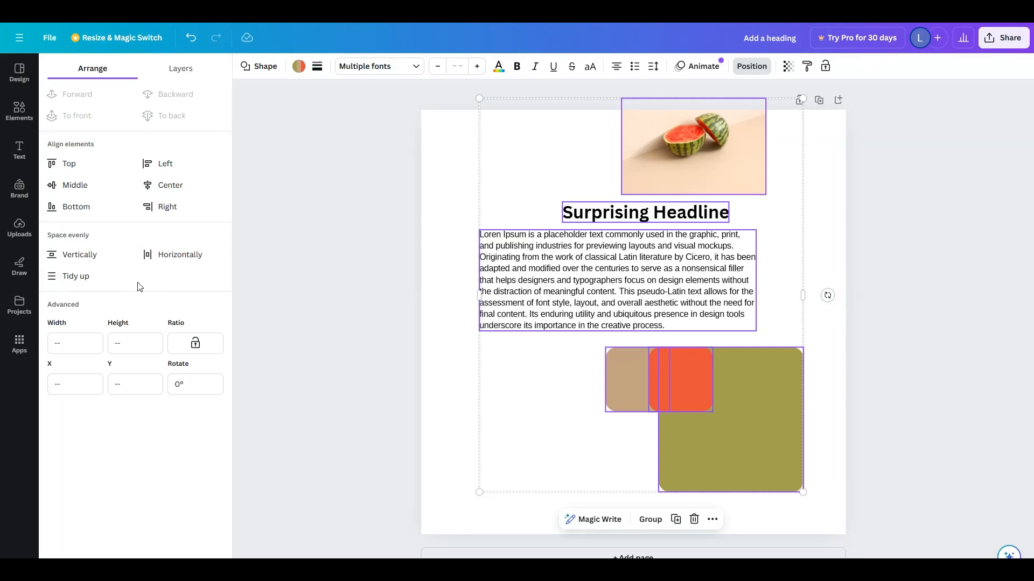
pyautogui.click(93, 277)
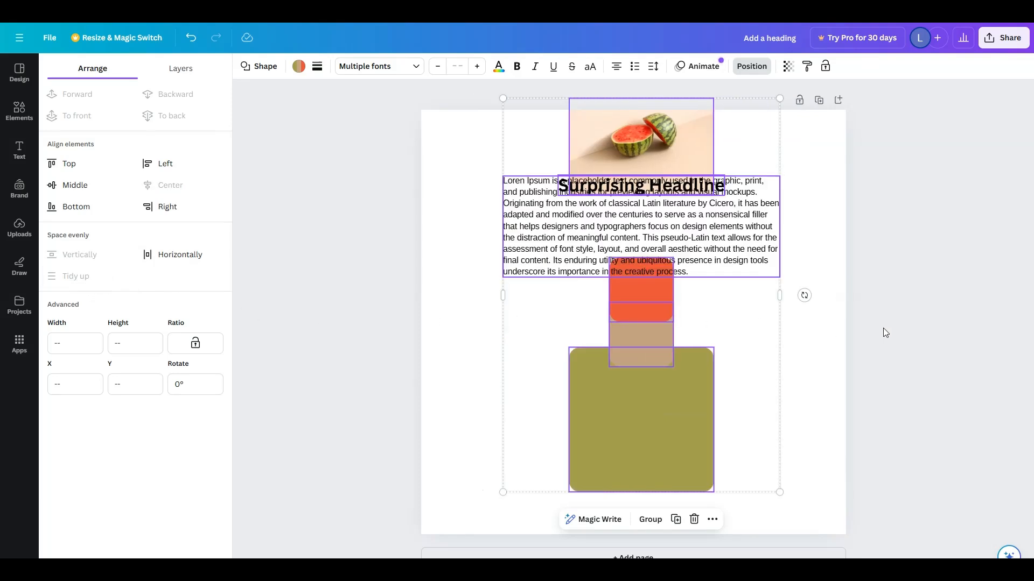
# Move the watermelon photo into the page's top-left corner and lower the body text to below the headline.
pyautogui.click(666, 140)
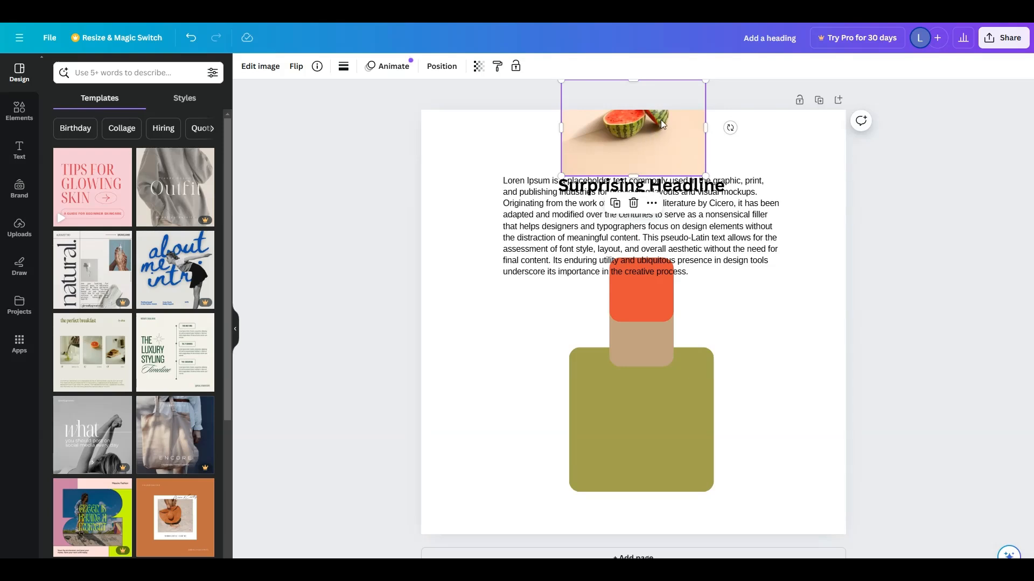
pyautogui.moveTo(661, 120); pyautogui.dragTo(522, 152)
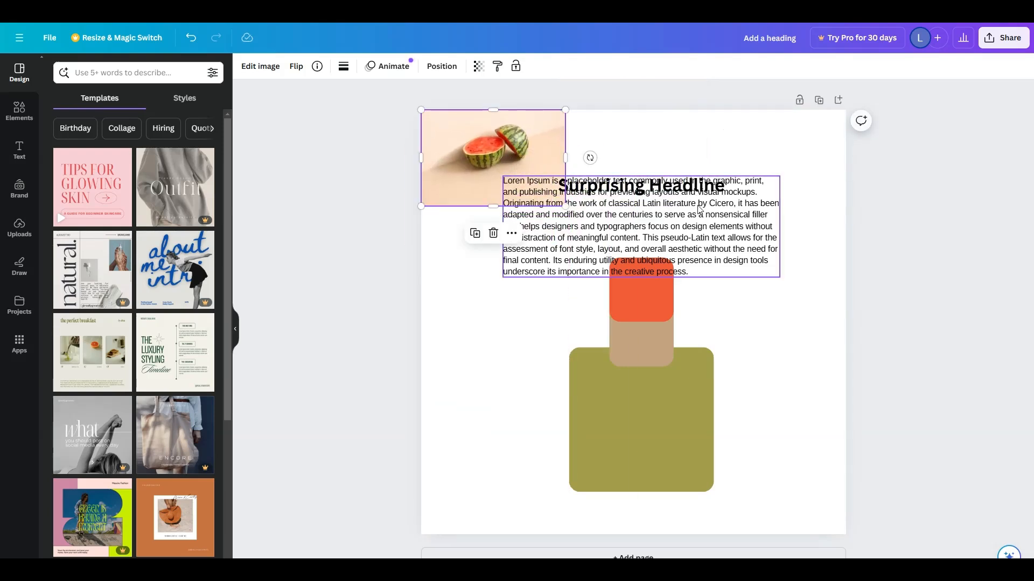
pyautogui.moveTo(698, 210); pyautogui.dragTo(697, 254)
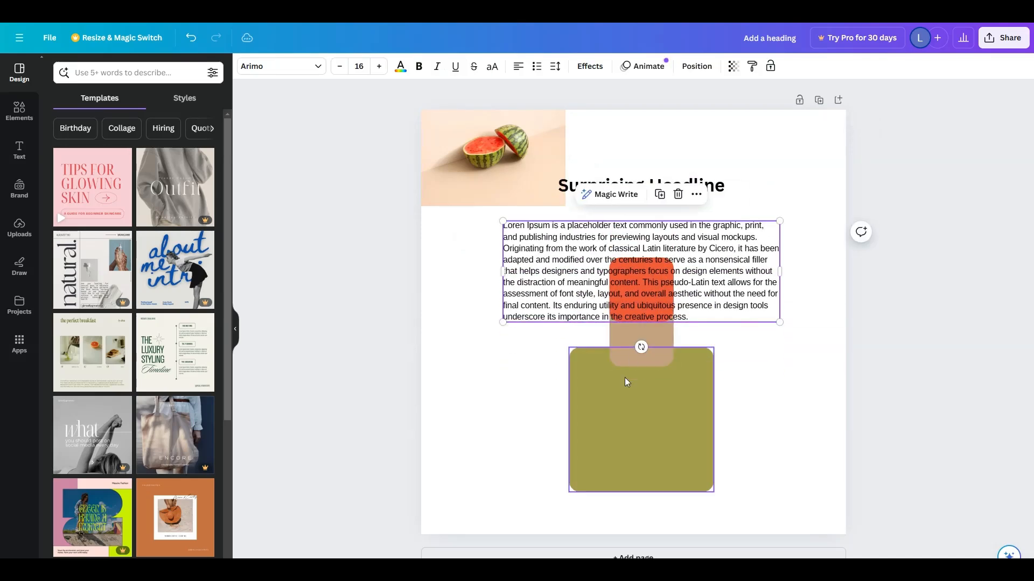
# Stack the orange square above the tan square along the right side of the olive square, matching its top and bottom edges.
pyautogui.moveTo(614, 342); pyautogui.dragTo(744, 470)
pyautogui.moveTo(645, 270); pyautogui.dragTo(652, 245)
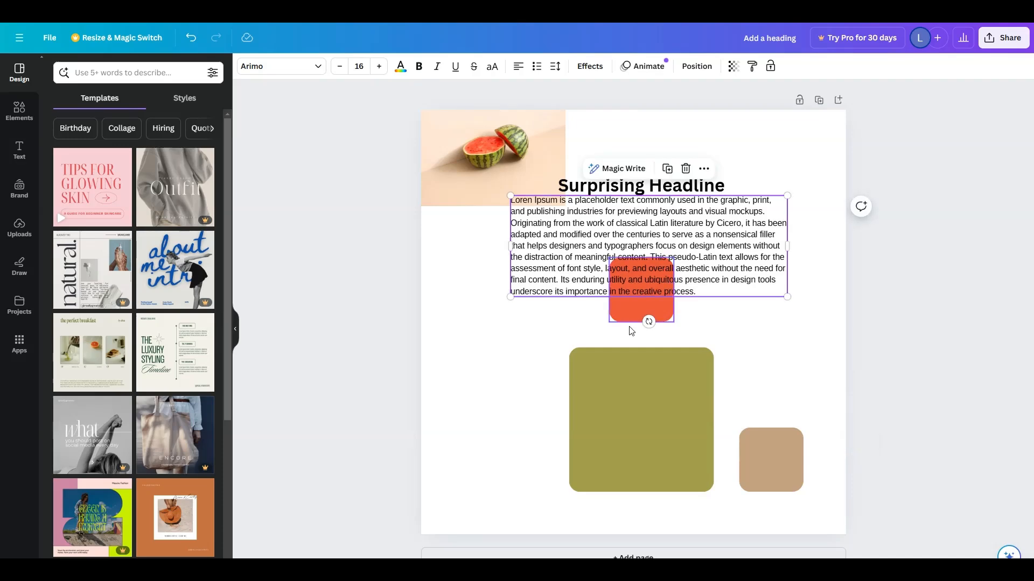
pyautogui.moveTo(638, 309); pyautogui.dragTo(768, 401)
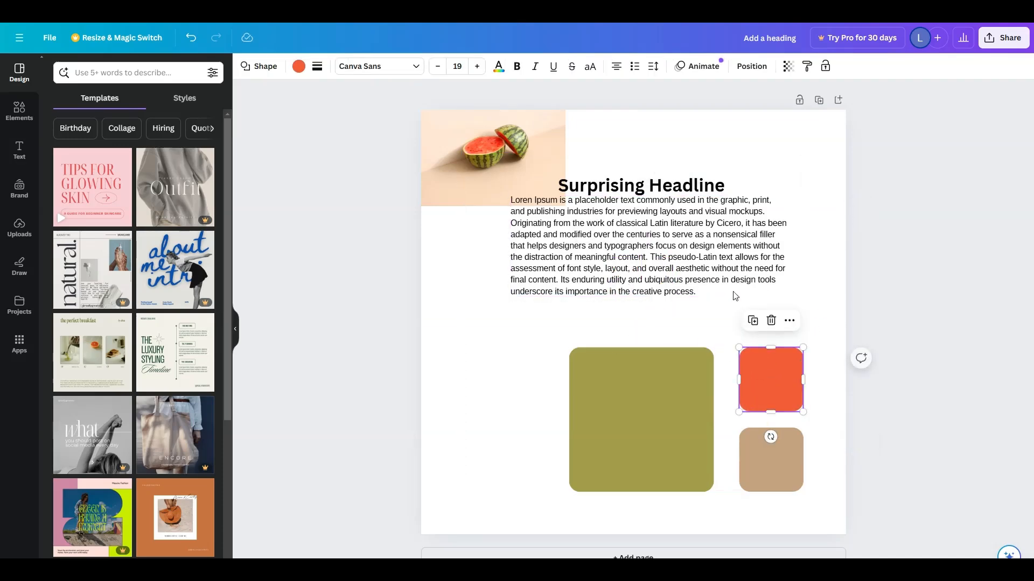
# Shift the body text left below the watermelon photo, and align the headline's right edge with the small squares.
pyautogui.moveTo(719, 252); pyautogui.dragTo(672, 276)
pyautogui.moveTo(718, 194); pyautogui.dragTo(790, 200)
pyautogui.click(982, 294)
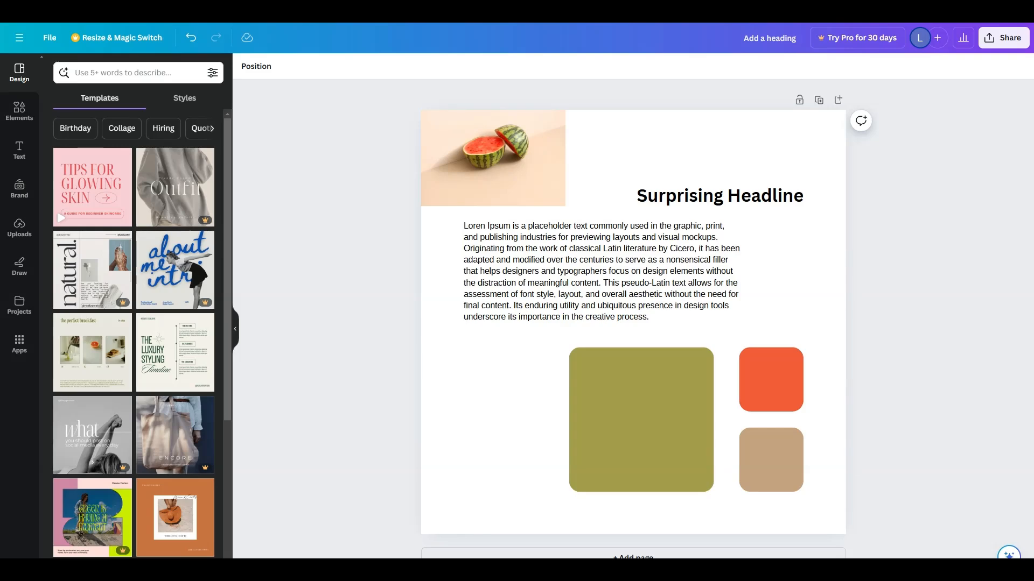
# Show rulers and guides for the design.
pyautogui.click(48, 37)
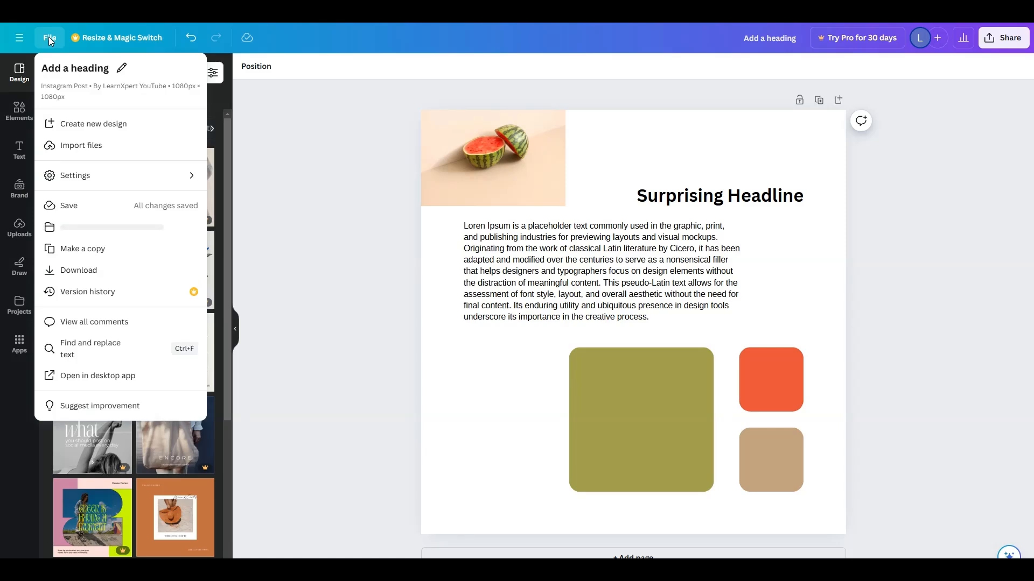
pyautogui.click(174, 178)
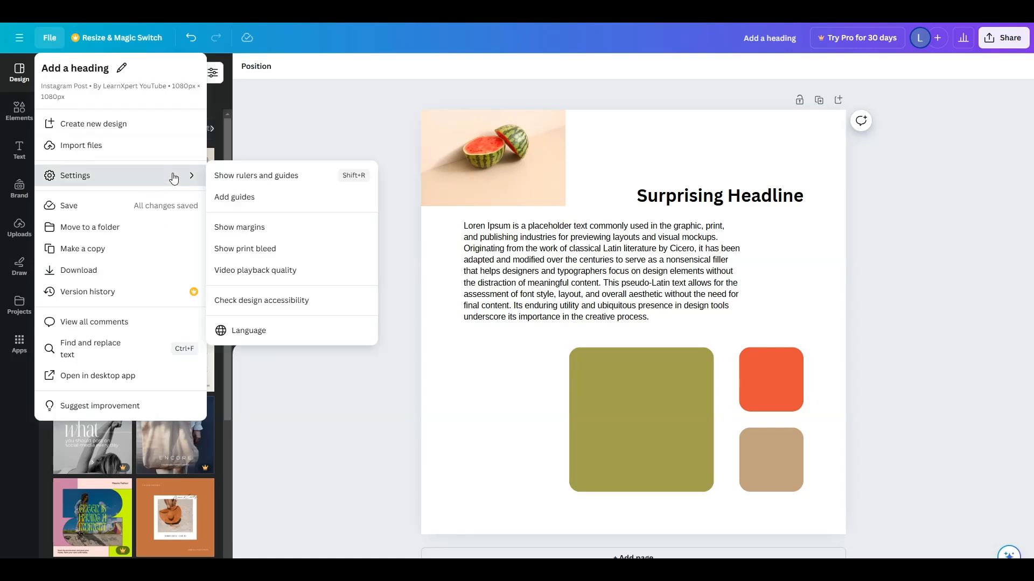
pyautogui.click(333, 176)
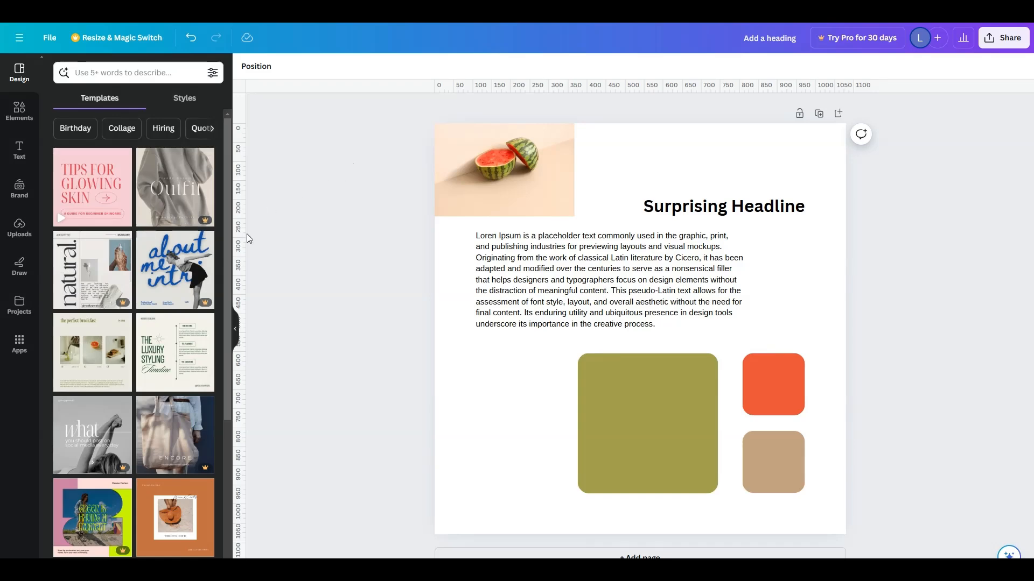
# Add a vertical and a horizontal guide through the page centre, plus a vertical guide at the body text's left edge.
pyautogui.moveTo(239, 241); pyautogui.dragTo(641, 300)
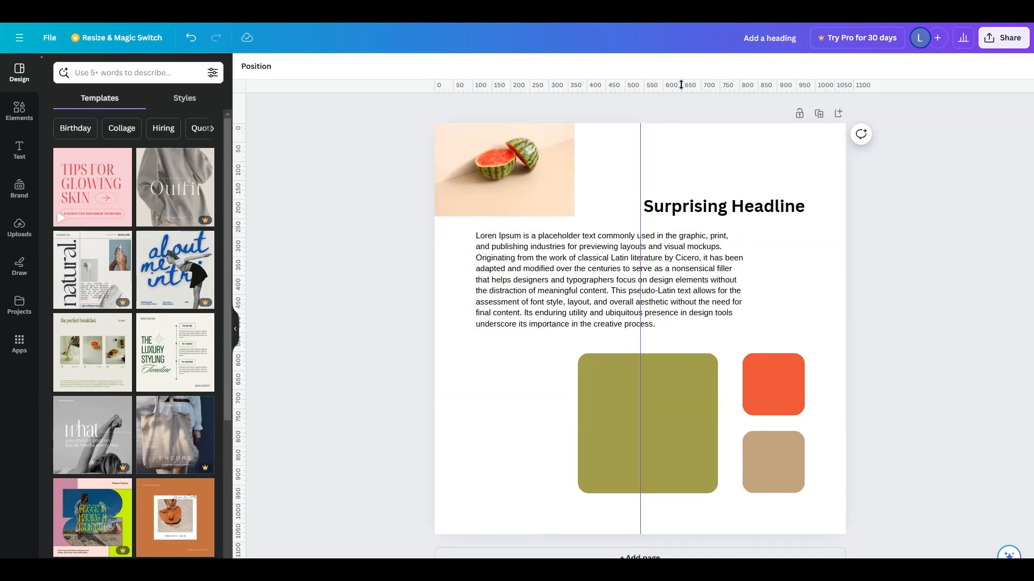
pyautogui.moveTo(681, 84); pyautogui.dragTo(694, 330)
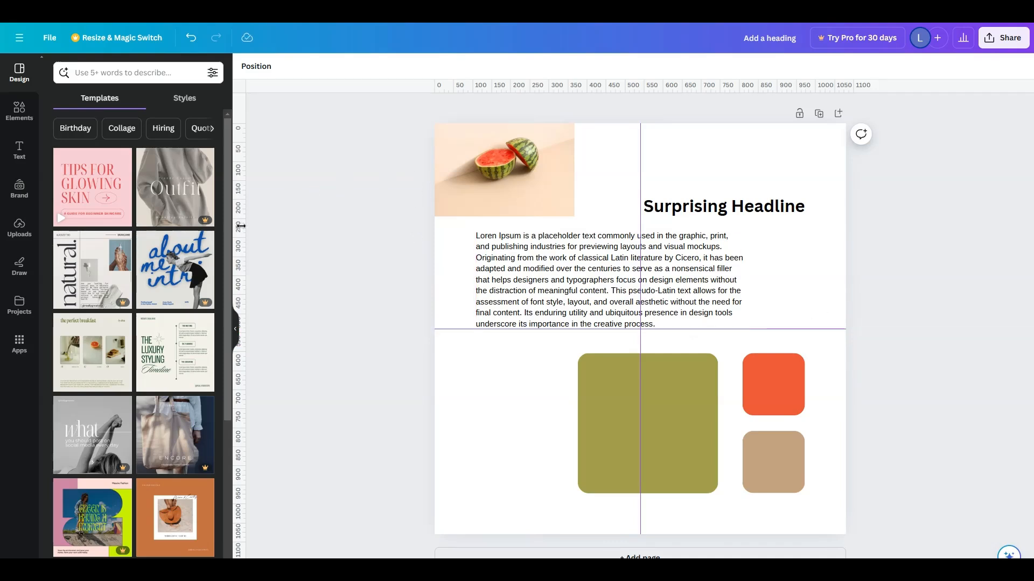
pyautogui.moveTo(241, 226); pyautogui.dragTo(475, 261)
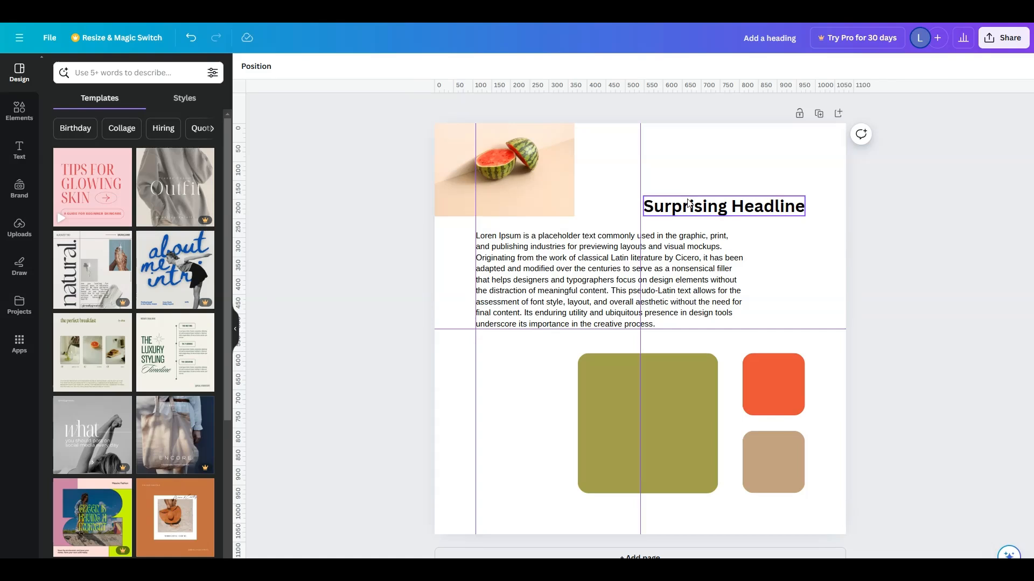
# Align the headline to the left vertical guide, and fit the watermelon photo between the centre guide and the page's right edge.
pyautogui.moveTo(732, 209); pyautogui.dragTo(562, 203)
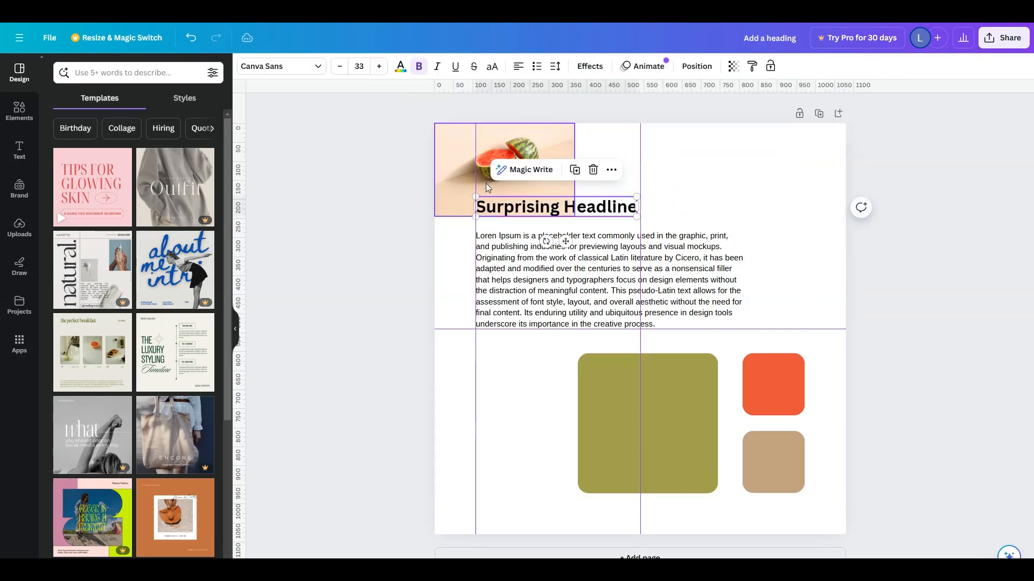
pyautogui.moveTo(446, 162); pyautogui.dragTo(653, 162)
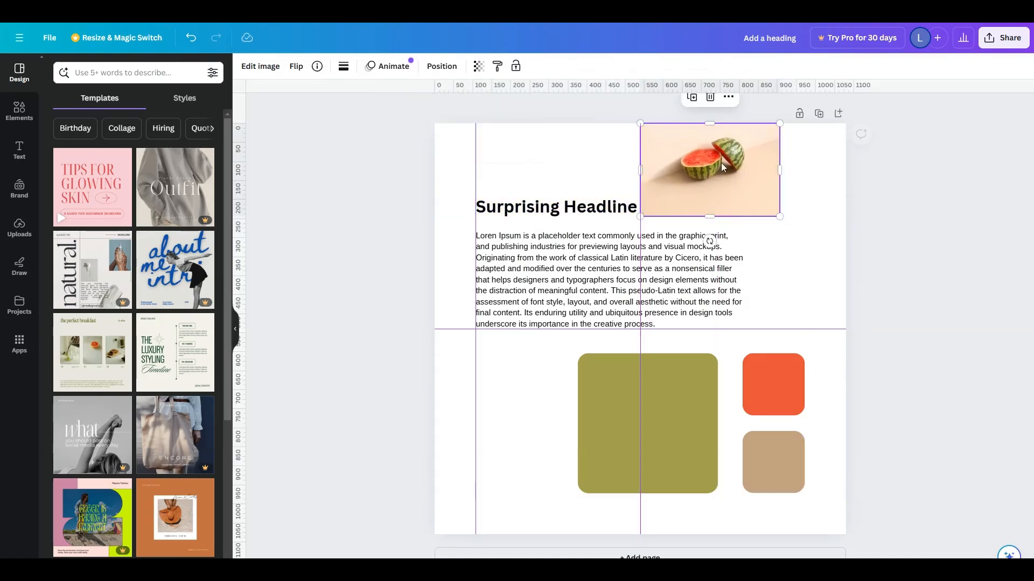
pyautogui.moveTo(782, 169)
pyautogui.mouseDown()
pyautogui.moveTo(846, 169)
pyautogui.moveTo(791, 172)
pyautogui.moveTo(794, 183)
pyautogui.mouseUp()
pyautogui.doubleClick(788, 160)
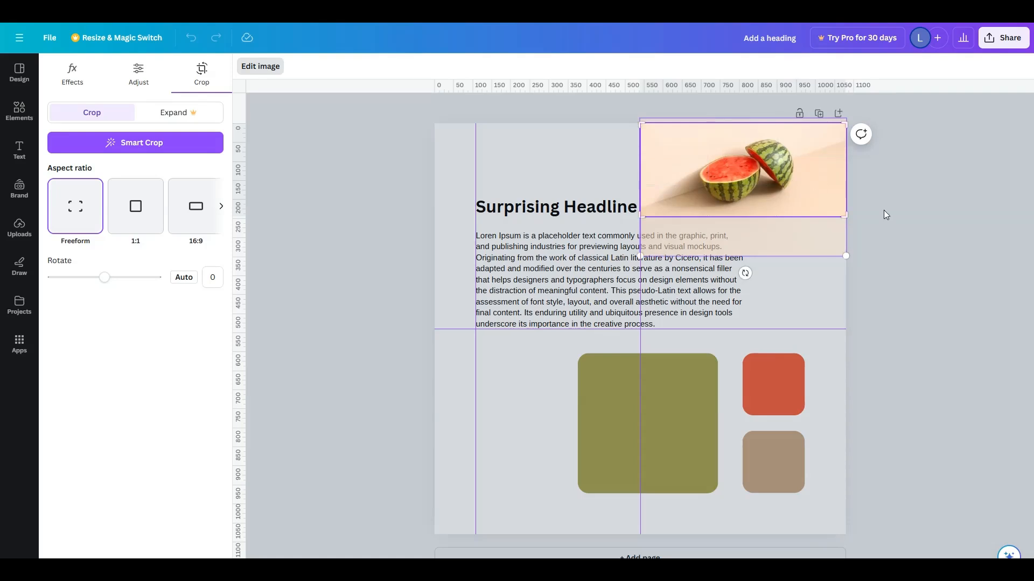
pyautogui.click(935, 214)
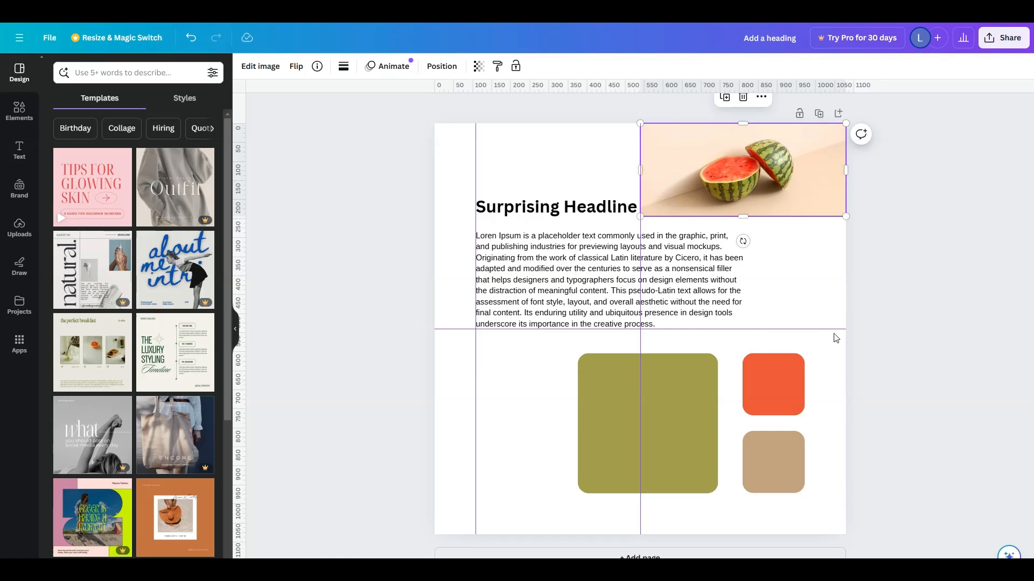
# Remove the horizontal guide and both vertical guides from the page, and deselect the photo.
pyautogui.moveTo(838, 327)
pyautogui.mouseDown()
pyautogui.moveTo(842, 265)
pyautogui.moveTo(827, 313)
pyautogui.mouseUp()
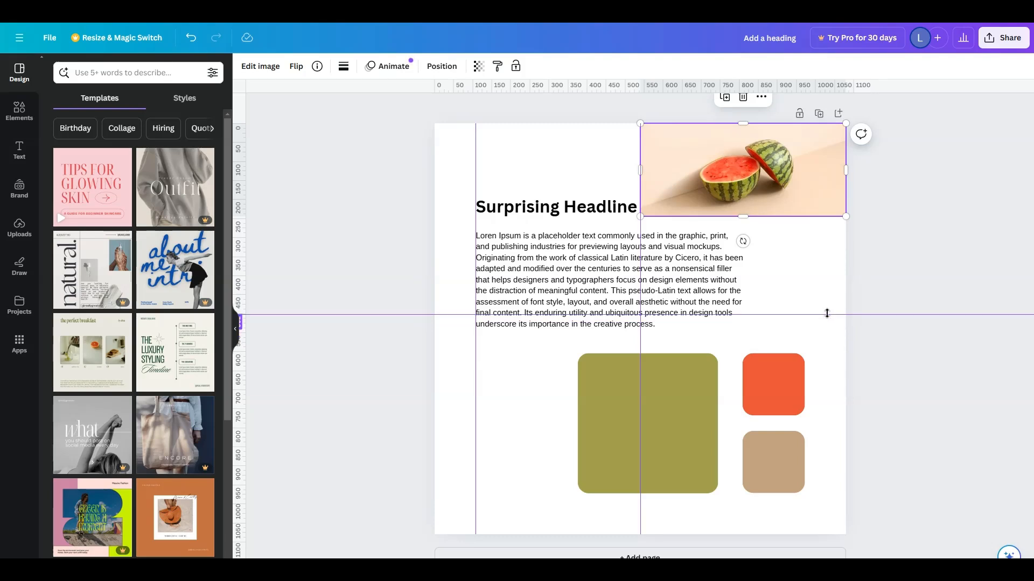
pyautogui.moveTo(827, 313); pyautogui.dragTo(821, 86)
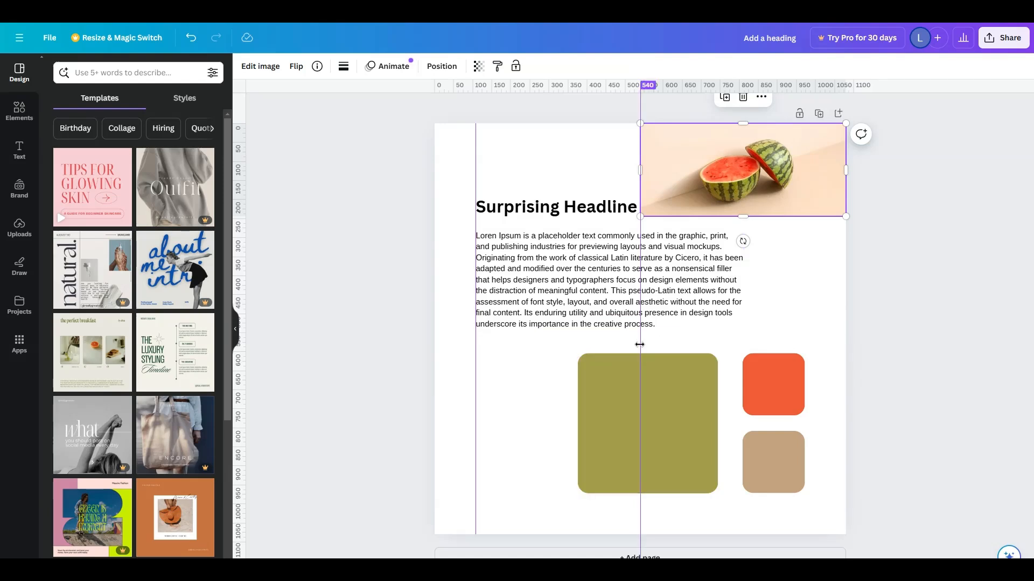
pyautogui.moveTo(639, 345); pyautogui.dragTo(236, 335)
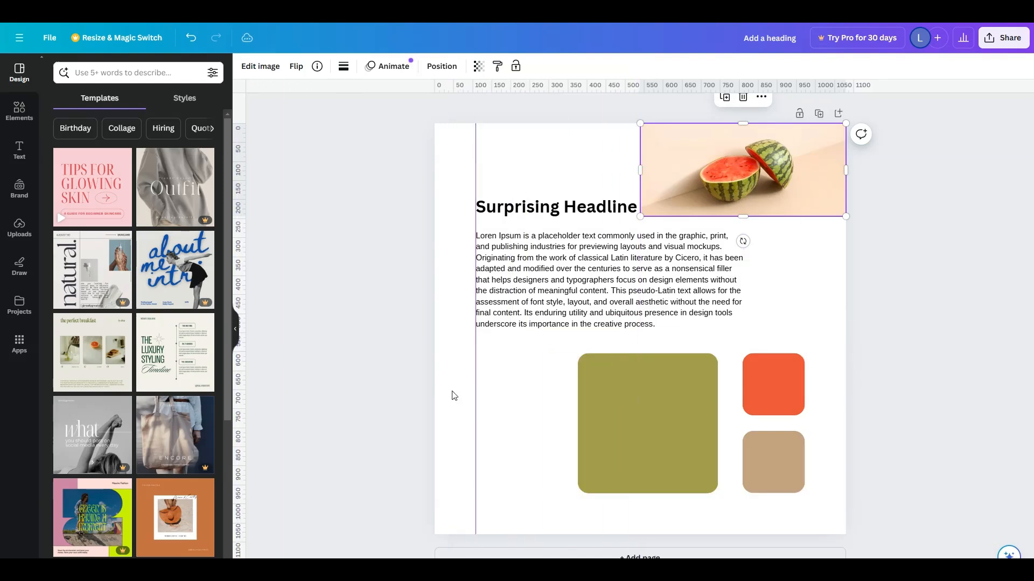
pyautogui.moveTo(475, 385); pyautogui.dragTo(285, 392)
pyautogui.click(961, 410)
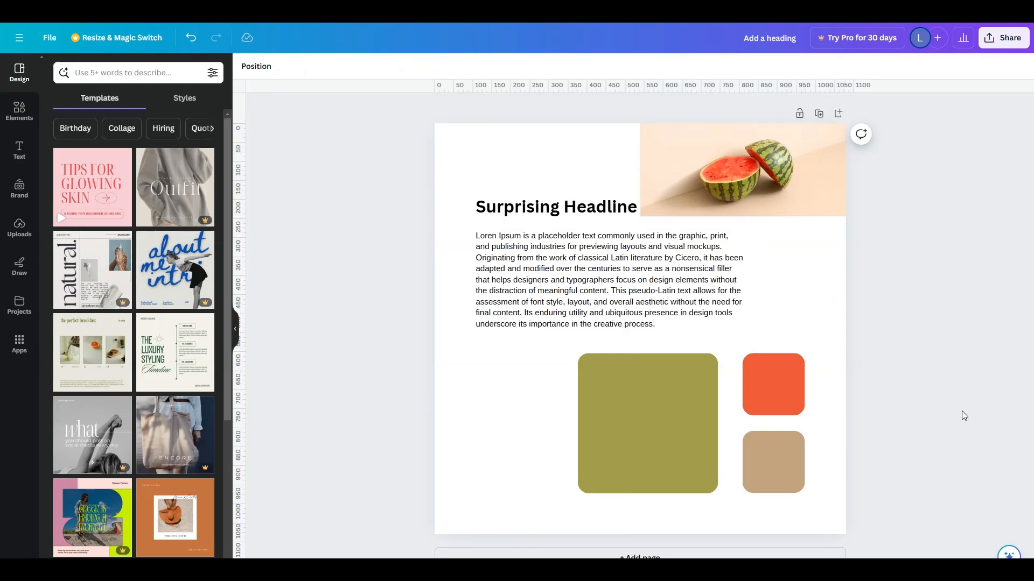